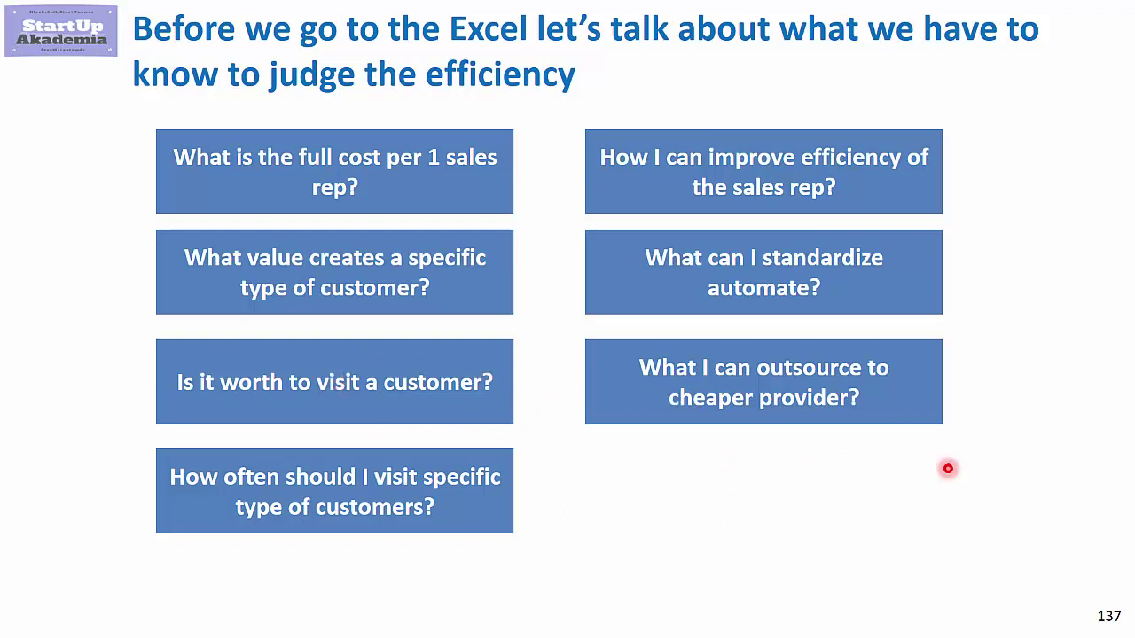
# Advance the slideshow past the seven efficiency questions to the 'Sales force efficiency analysis – Solution' slide.
pyautogui.press('Right')
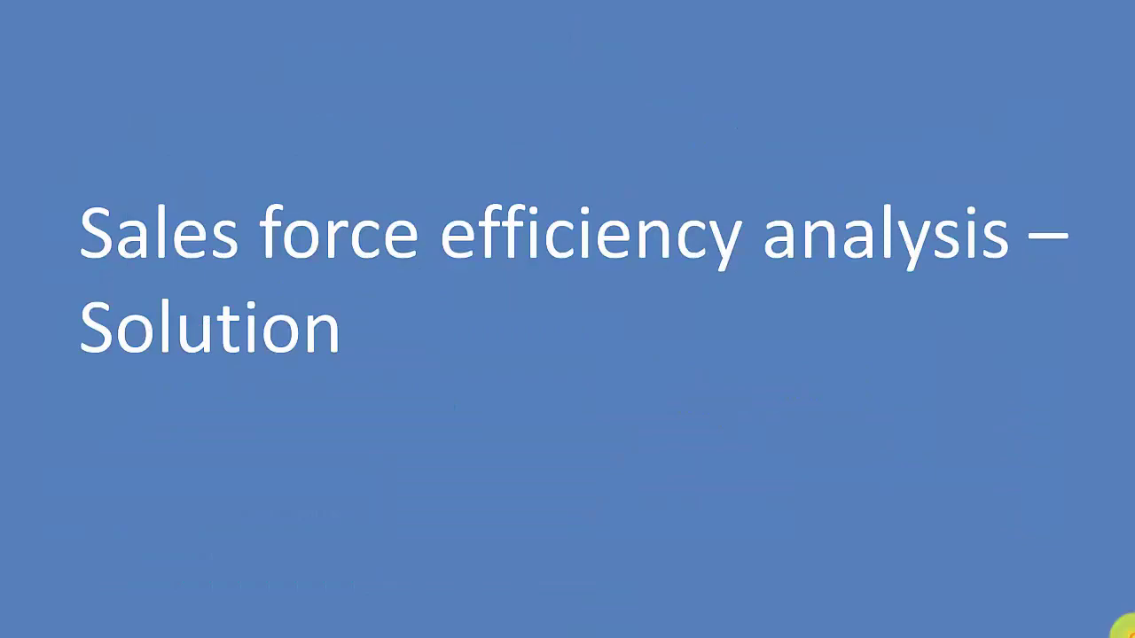
# Advance to the Poland sales force slide, then bring the Sales force efficiencyv2 workbook forward.
pyautogui.press('Right')
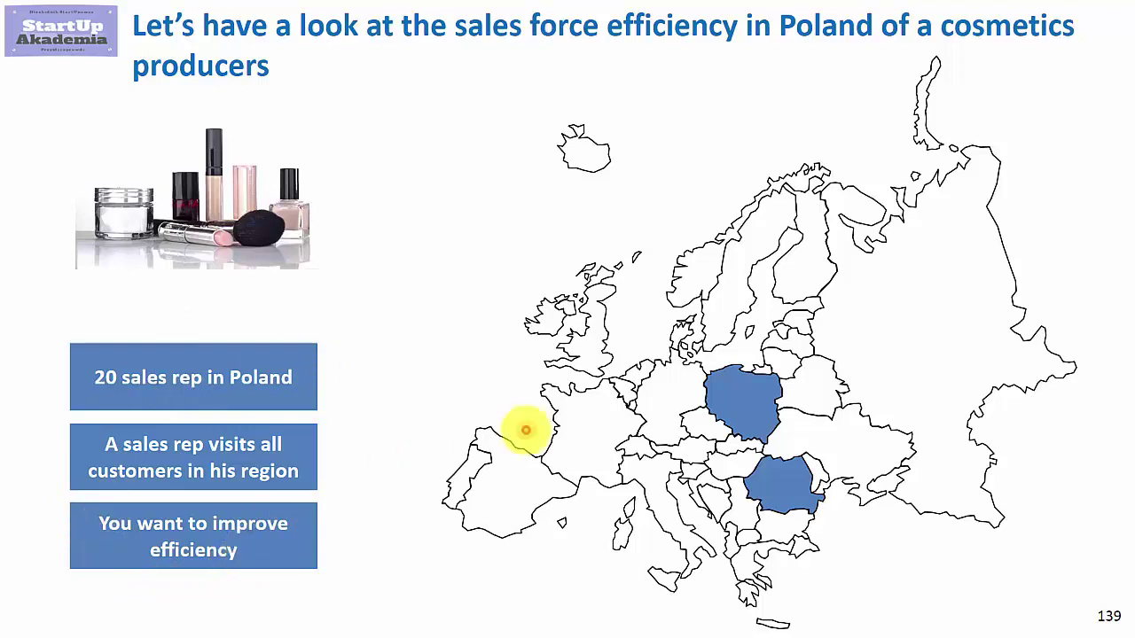
pyautogui.hotkey('alt', 'Tab')
pyautogui.click(427, 452)
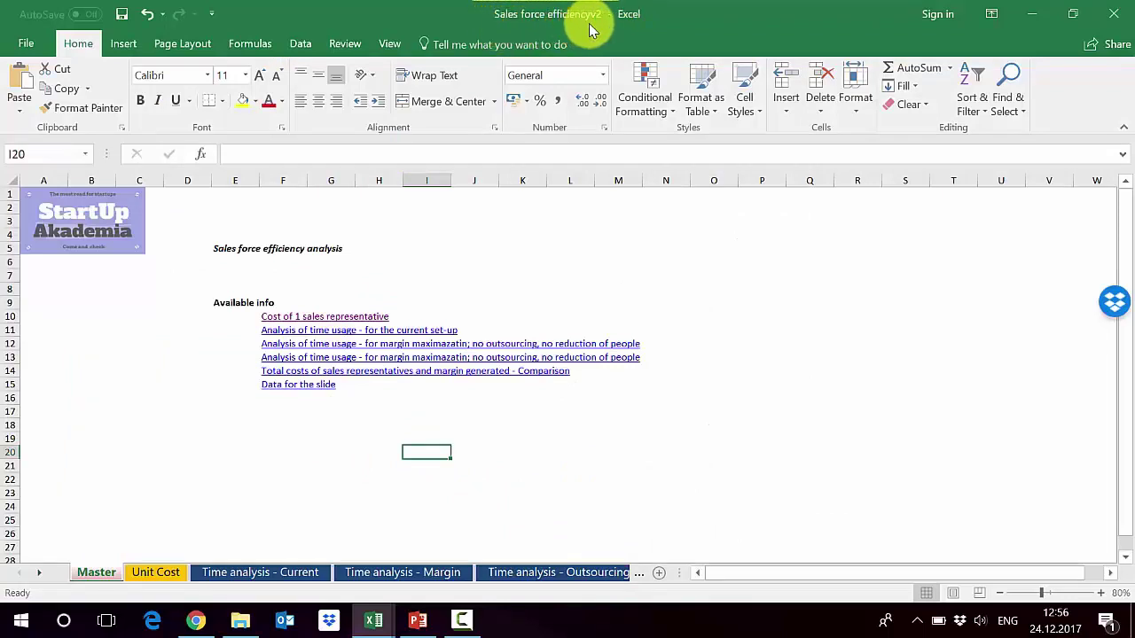
# Look over the Master sheet's links, then follow 'Cost of 1 sales representative' to the Unit Cost sheet.
pyautogui.click(160, 472)
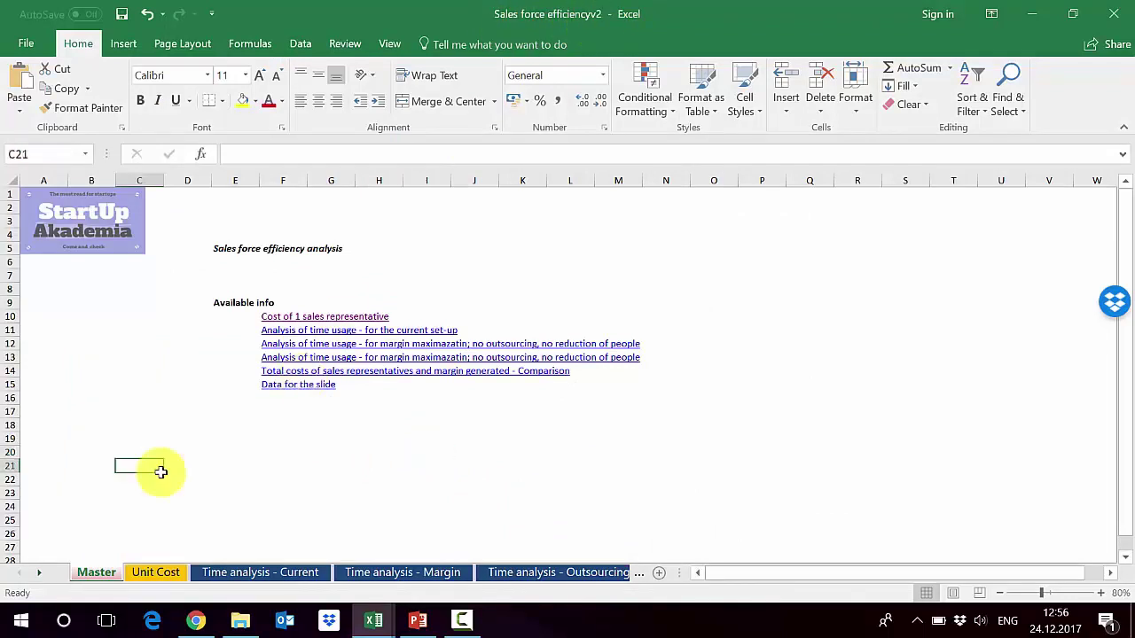
pyautogui.click(291, 172)
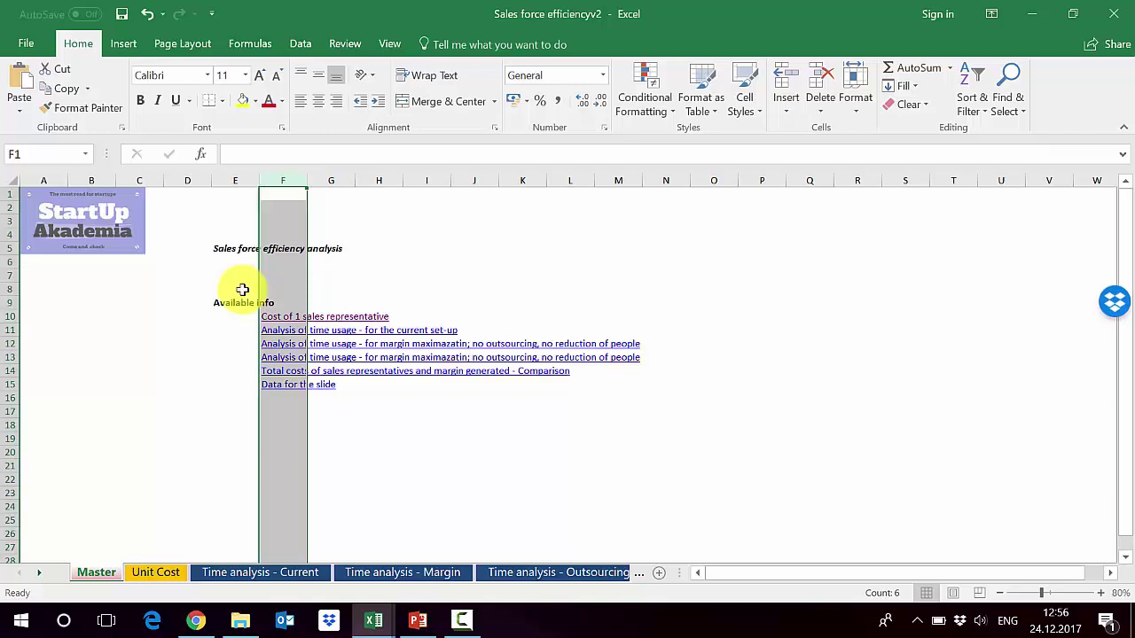
pyautogui.click(281, 292)
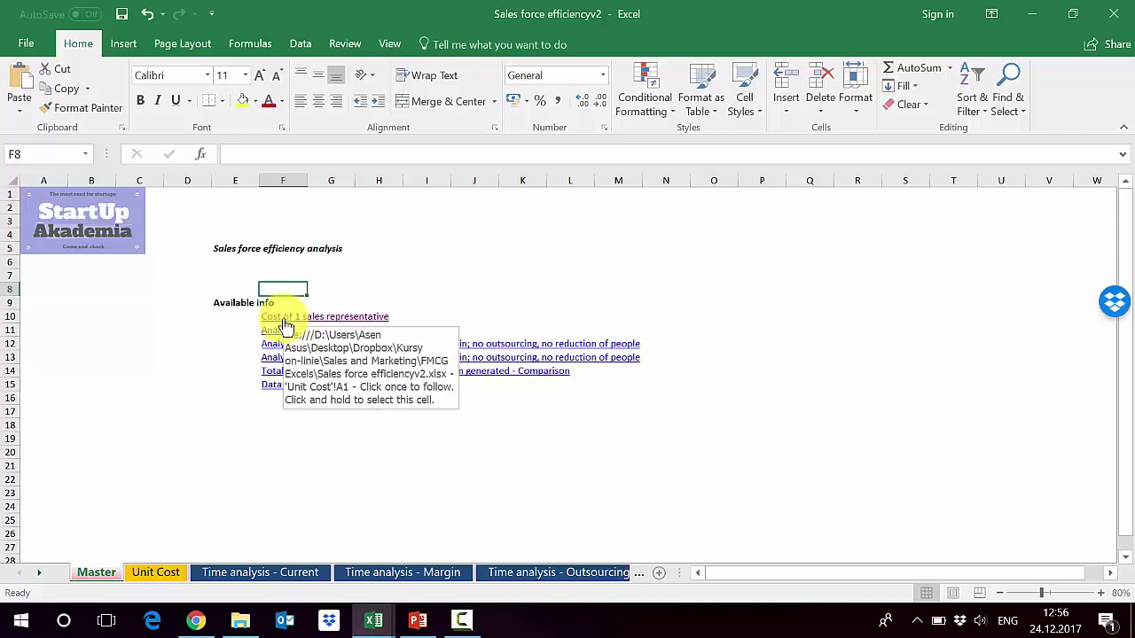
pyautogui.click(284, 324)
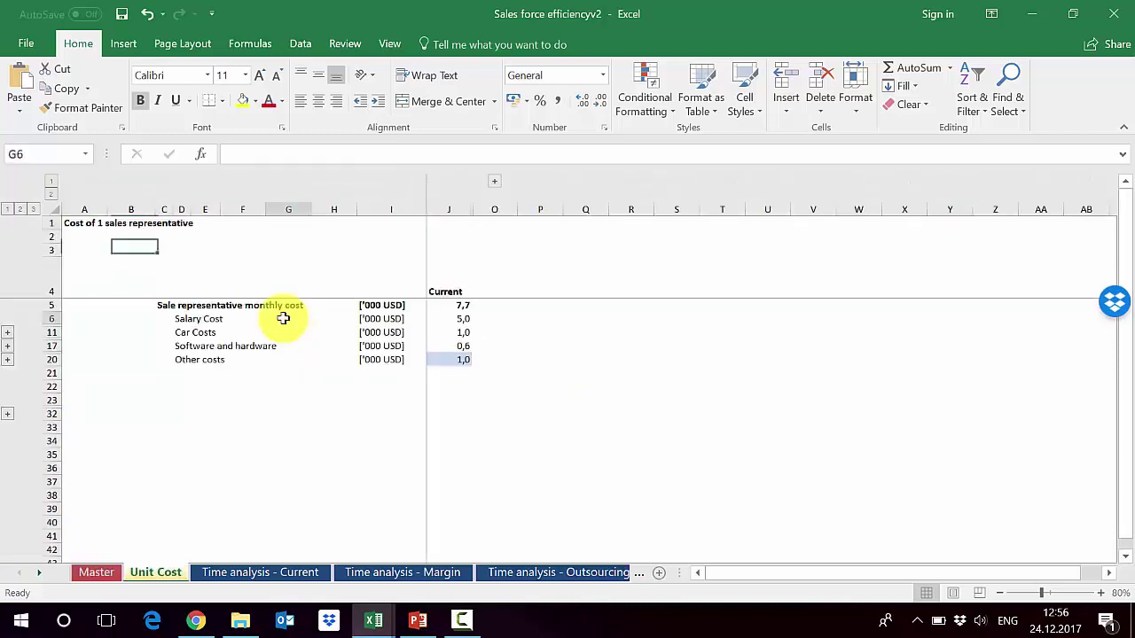
pyautogui.click(48, 305)
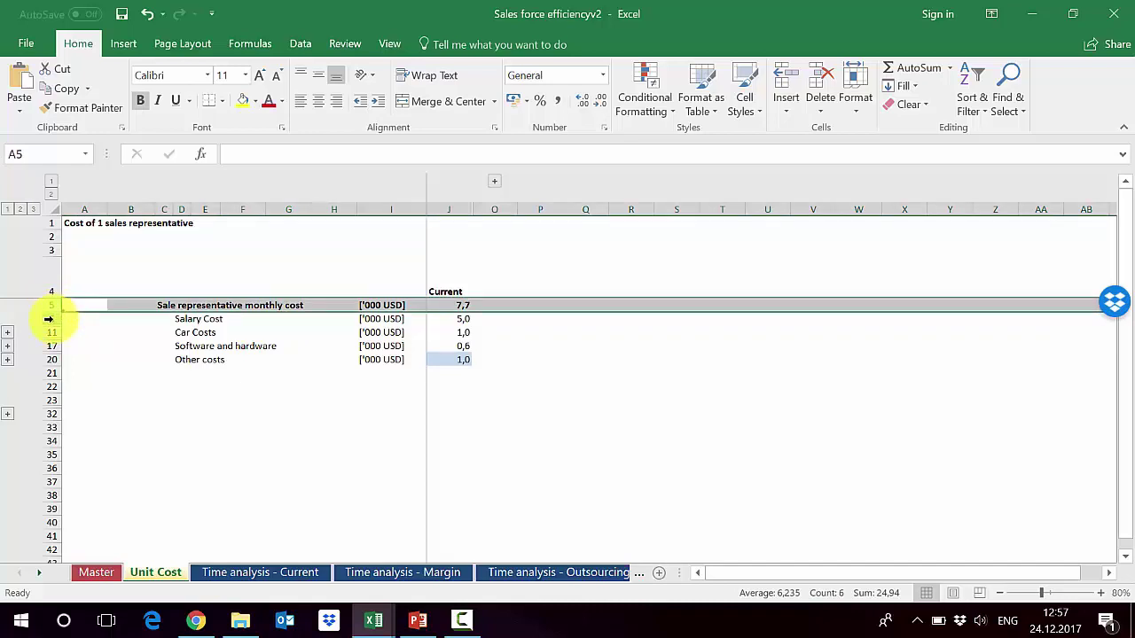
pyautogui.click(49, 319)
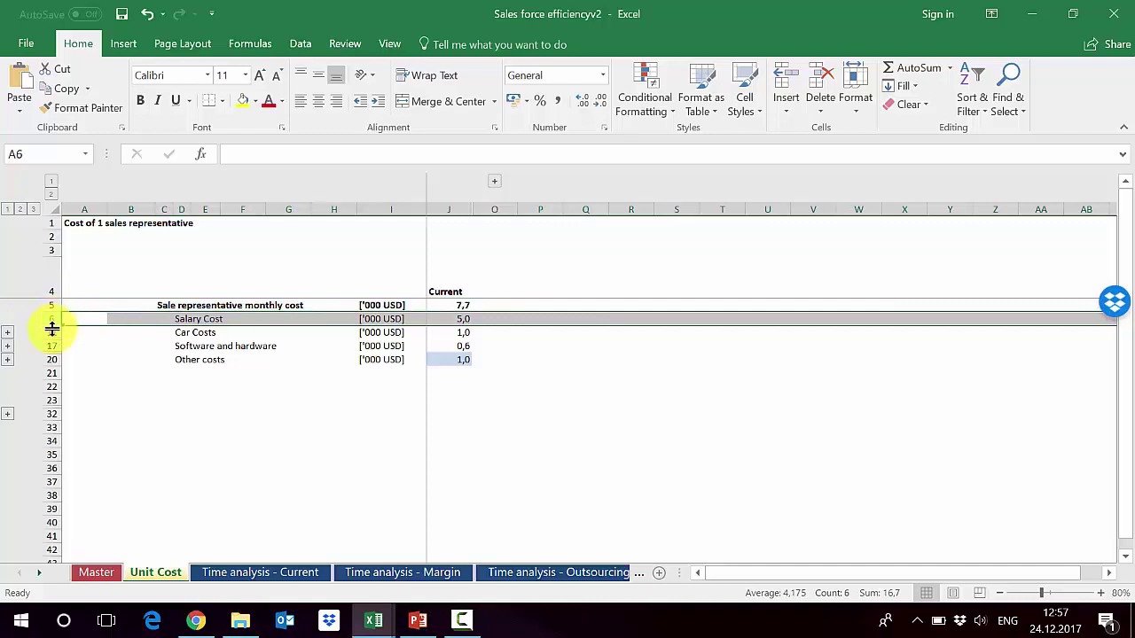
pyautogui.click(46, 332)
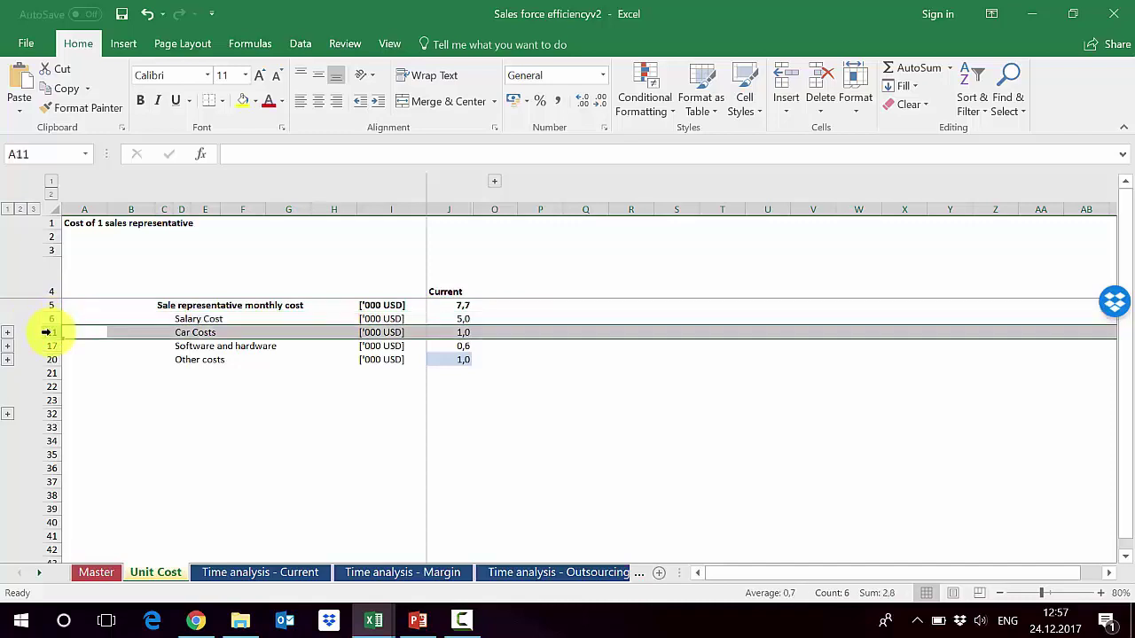
pyautogui.click(43, 345)
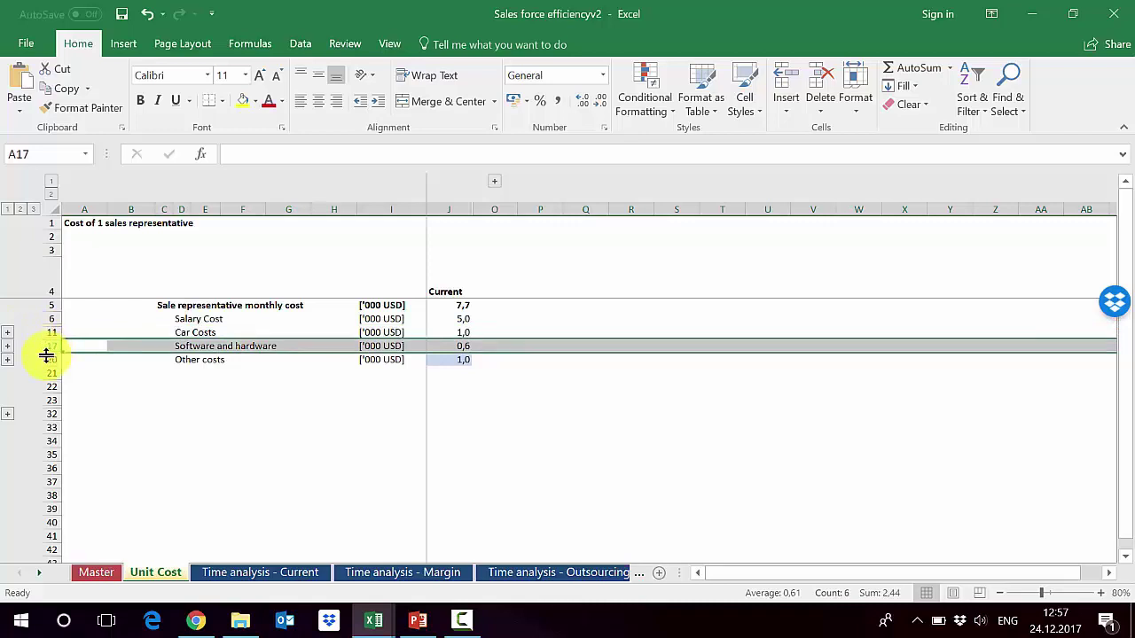
pyautogui.click(41, 358)
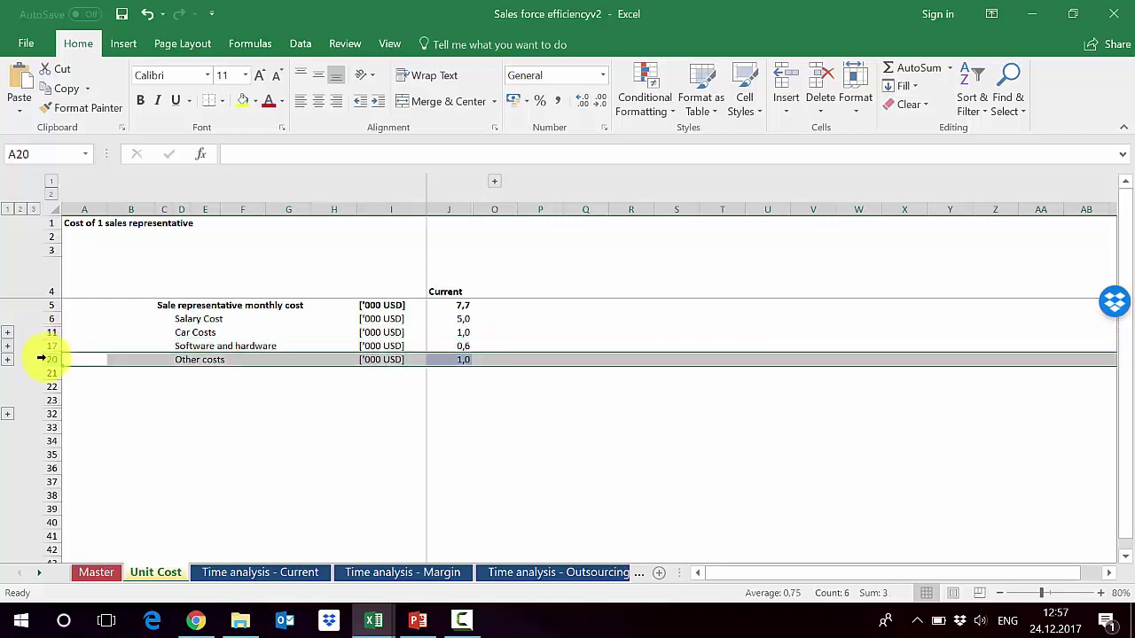
pyautogui.click(8, 336)
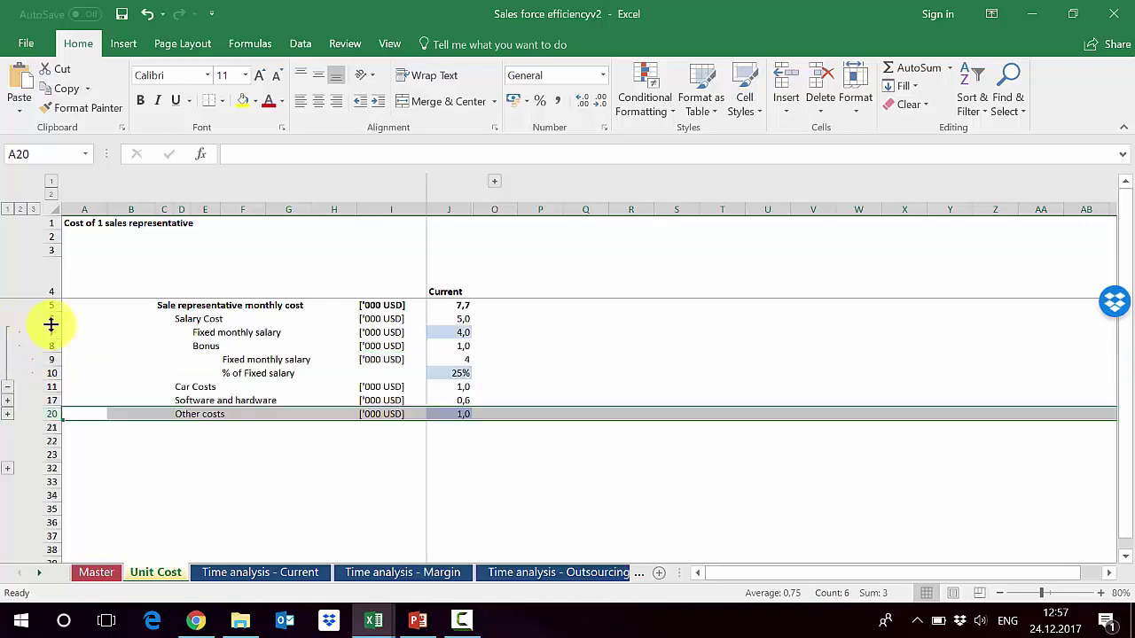
pyautogui.click(40, 331)
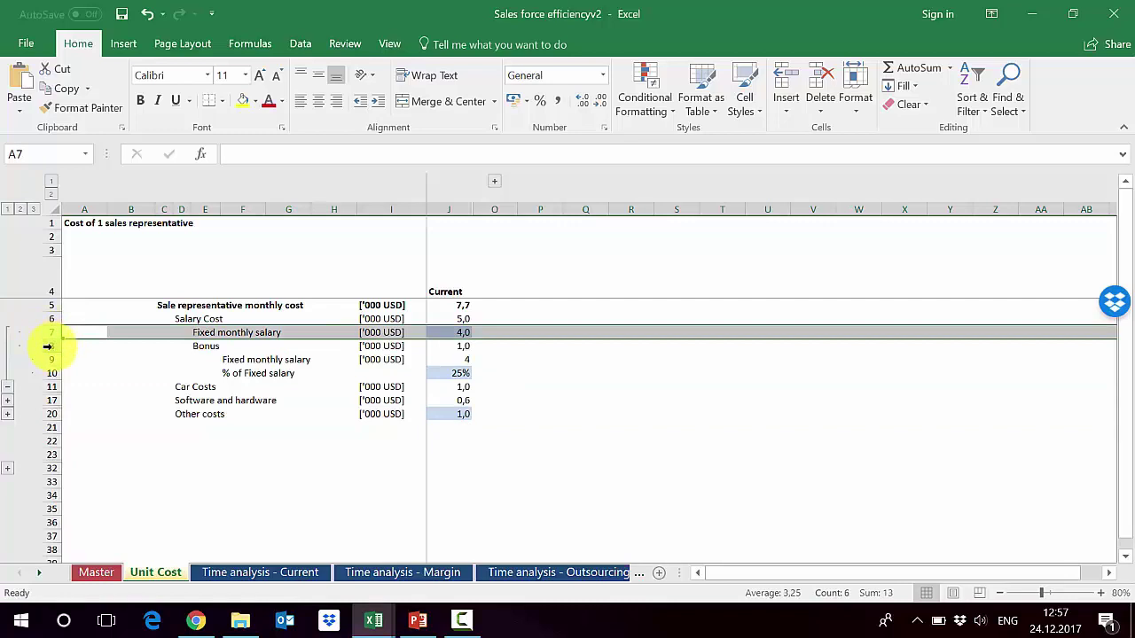
pyautogui.click(47, 346)
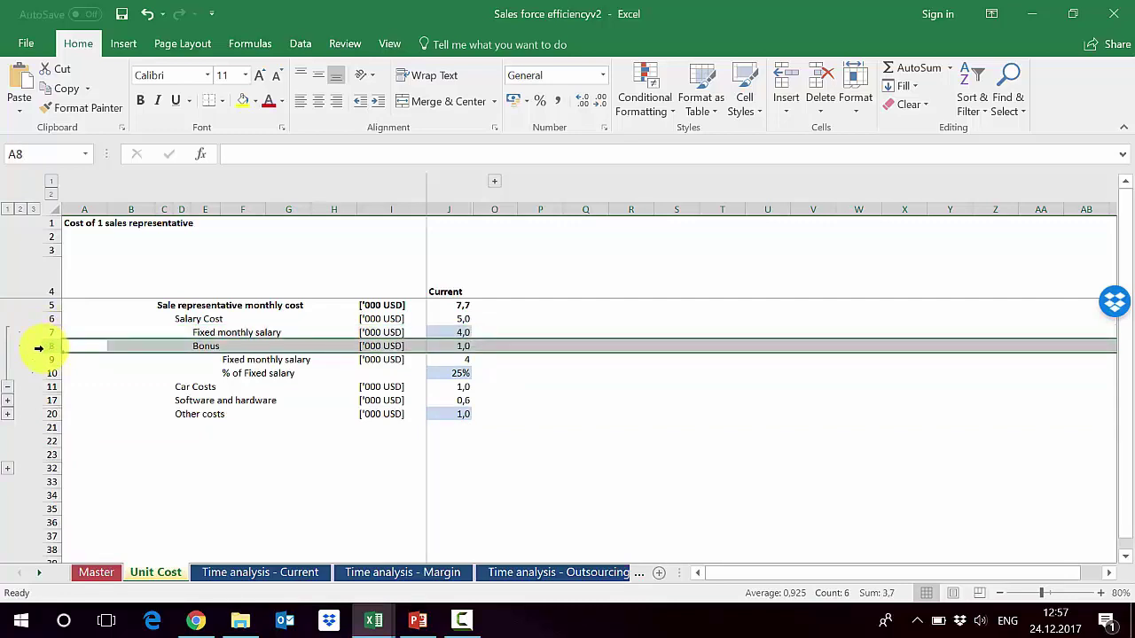
pyautogui.click(446, 345)
pyautogui.doubleClick(446, 346)
pyautogui.press('Return')
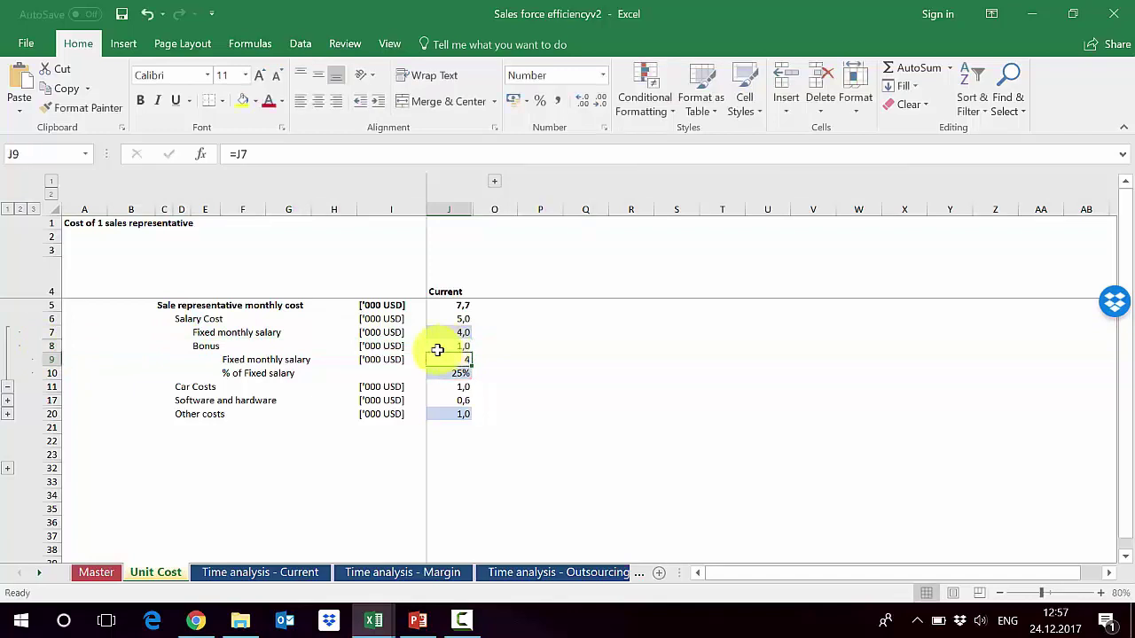
pyautogui.click(46, 372)
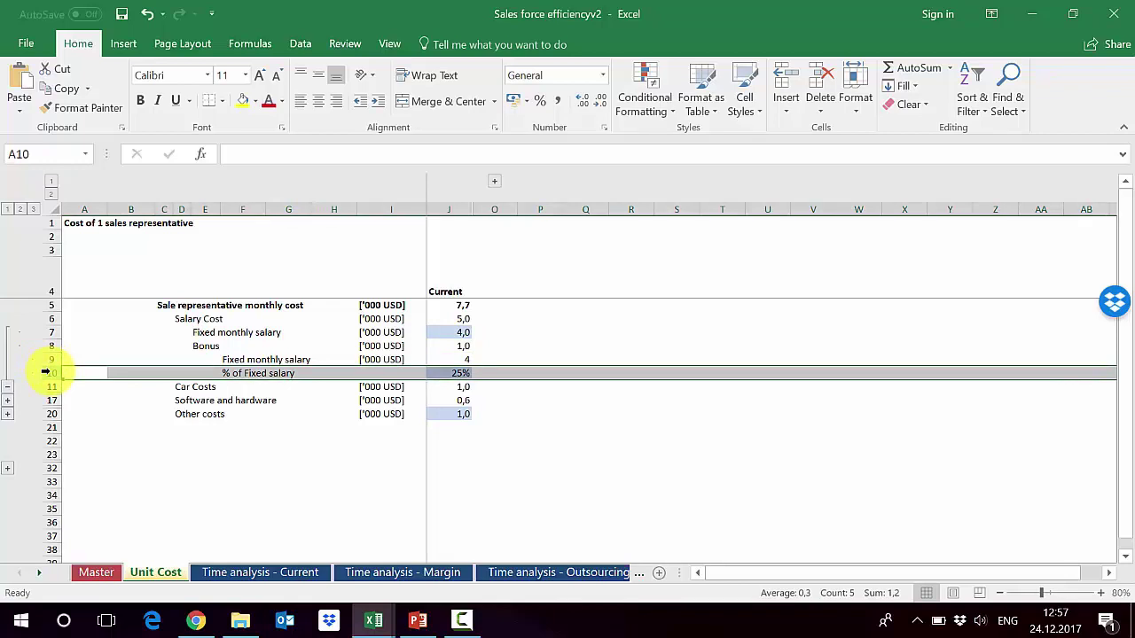
pyautogui.click(9, 388)
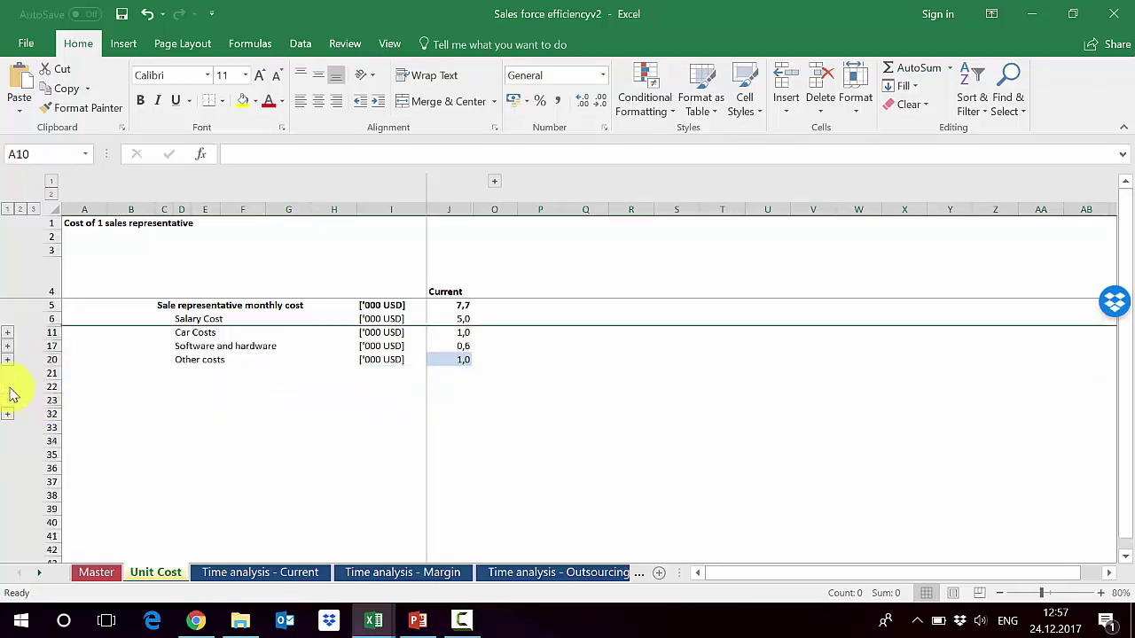
# Expand Car Costs to review leasing, fuel, km per month and fuel usage rows, then collapse it.
pyautogui.click(7, 346)
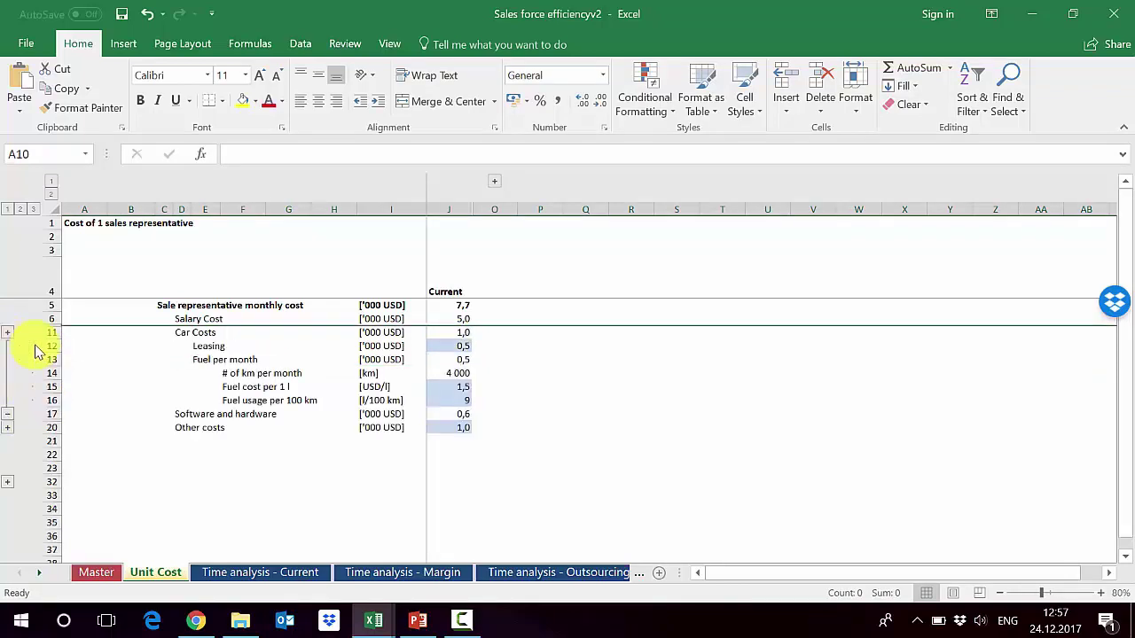
pyautogui.click(53, 346)
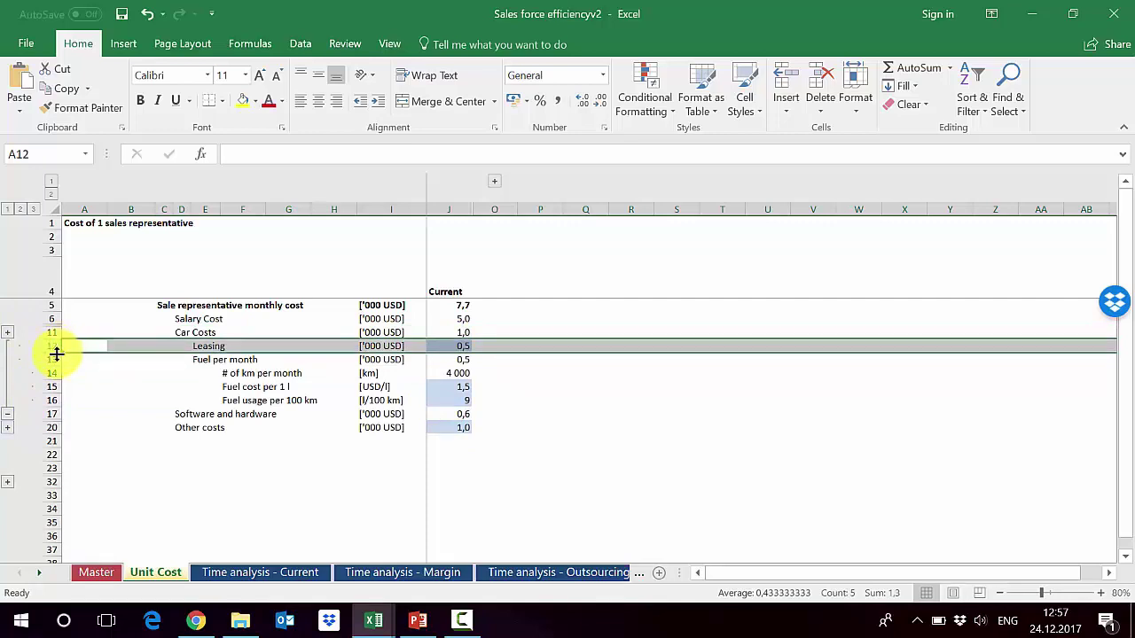
pyautogui.click(48, 360)
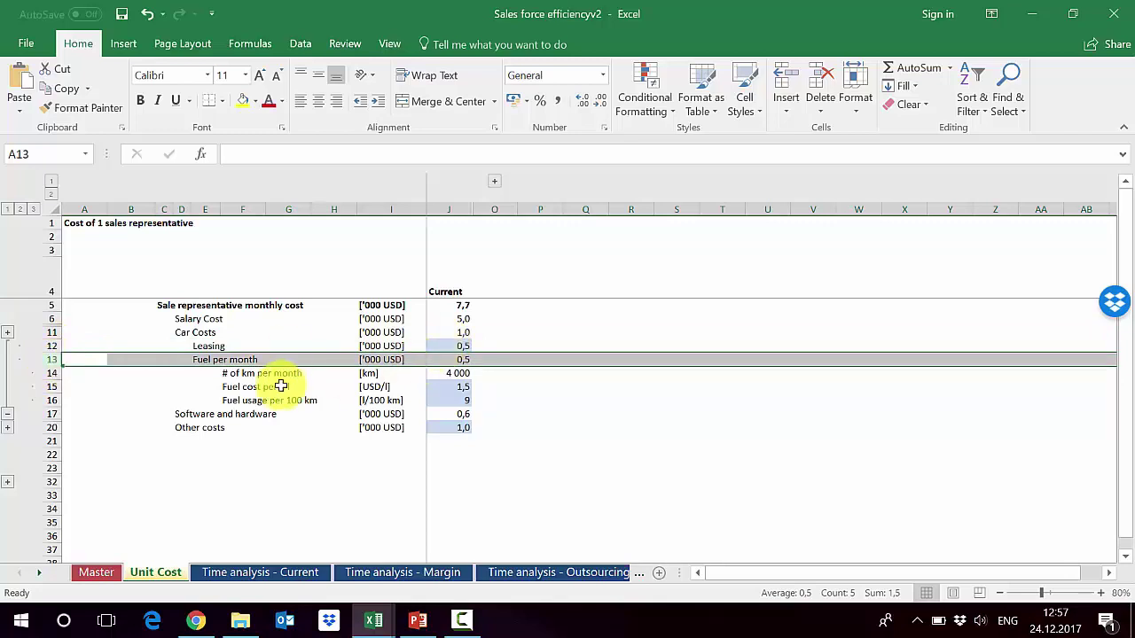
pyautogui.click(47, 373)
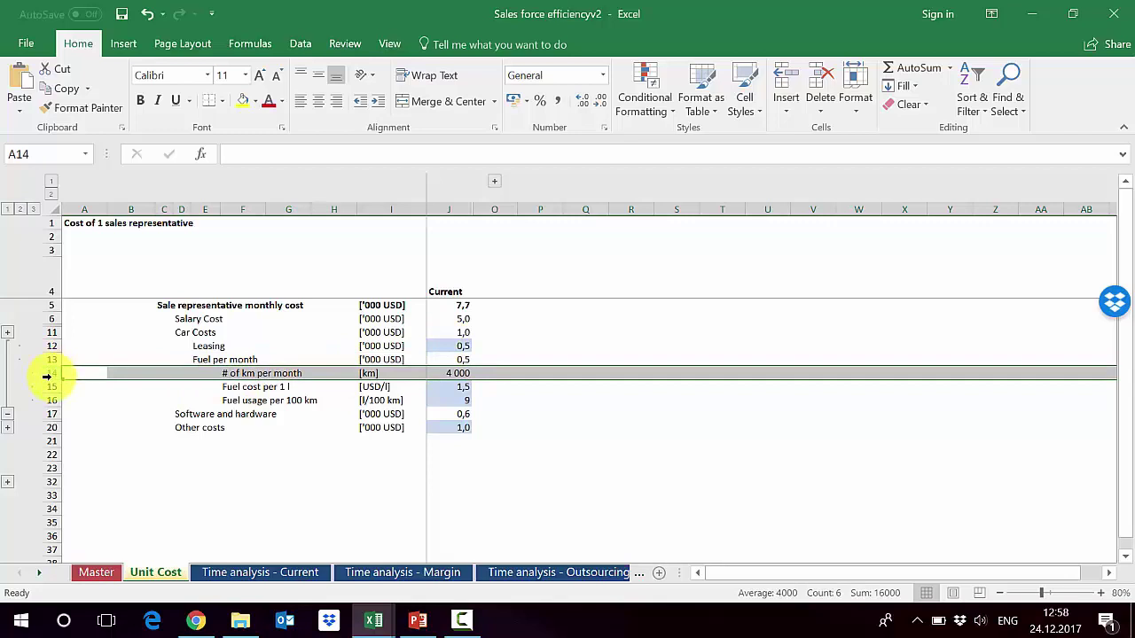
pyautogui.click(46, 387)
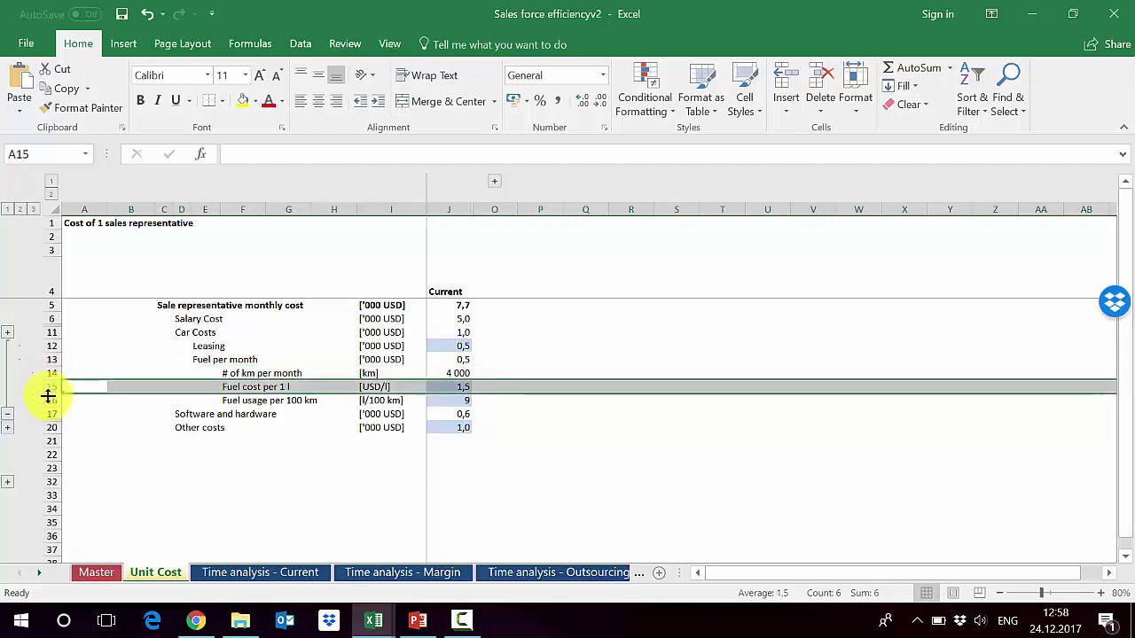
pyautogui.click(48, 397)
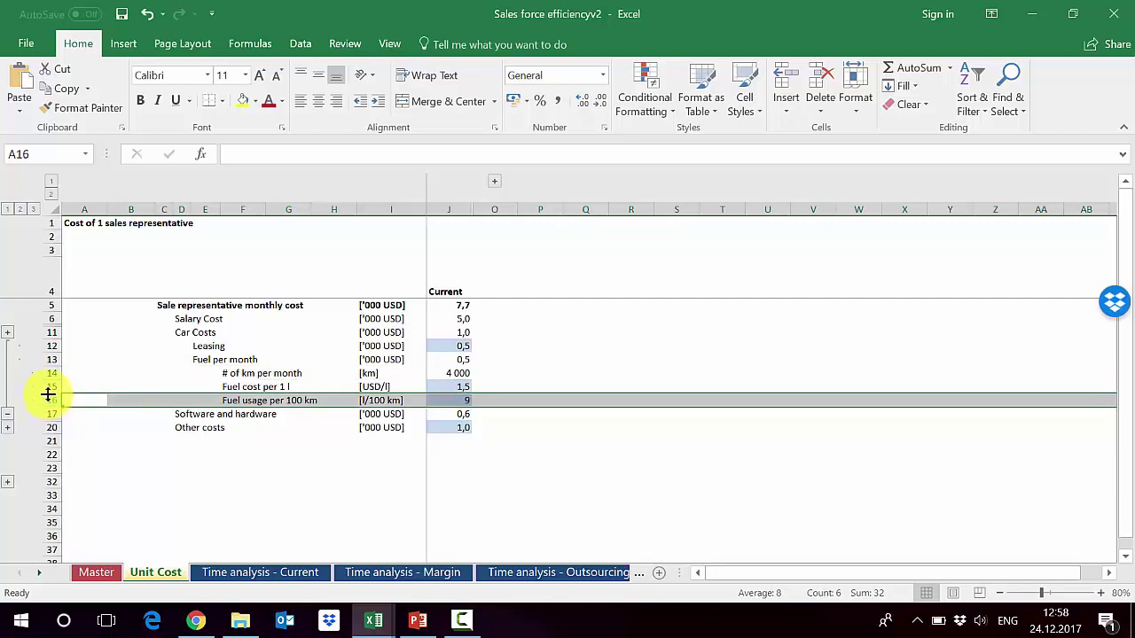
pyautogui.click(7, 413)
# Expand Software and hardware to review Phone and CRM, collapse it, and highlight the Current cost column.
pyautogui.click(7, 360)
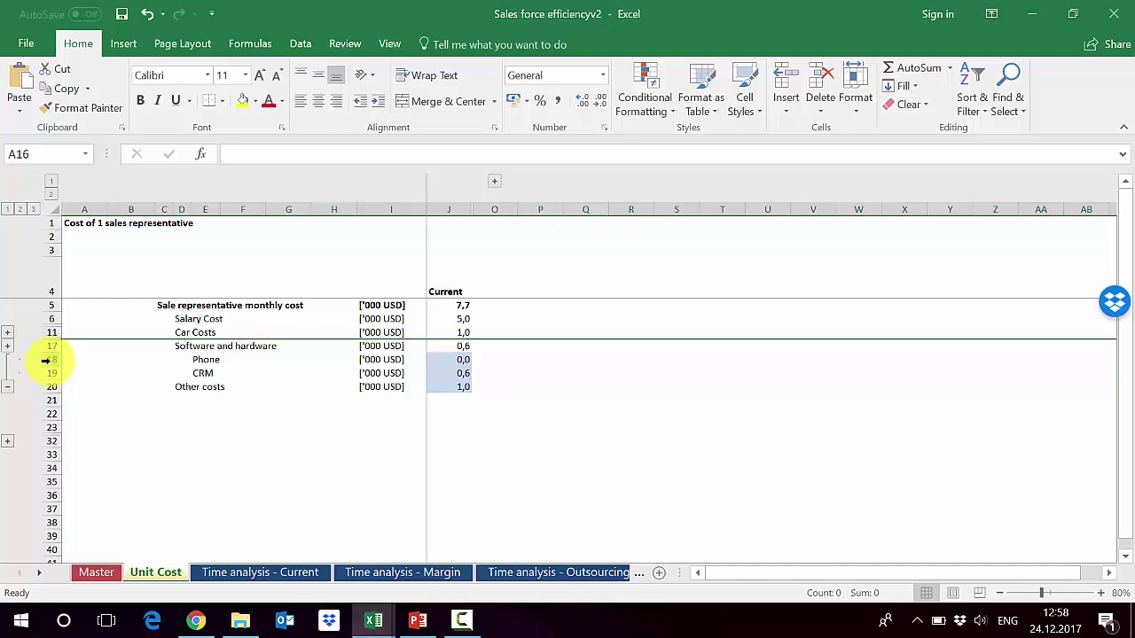
pyautogui.click(45, 360)
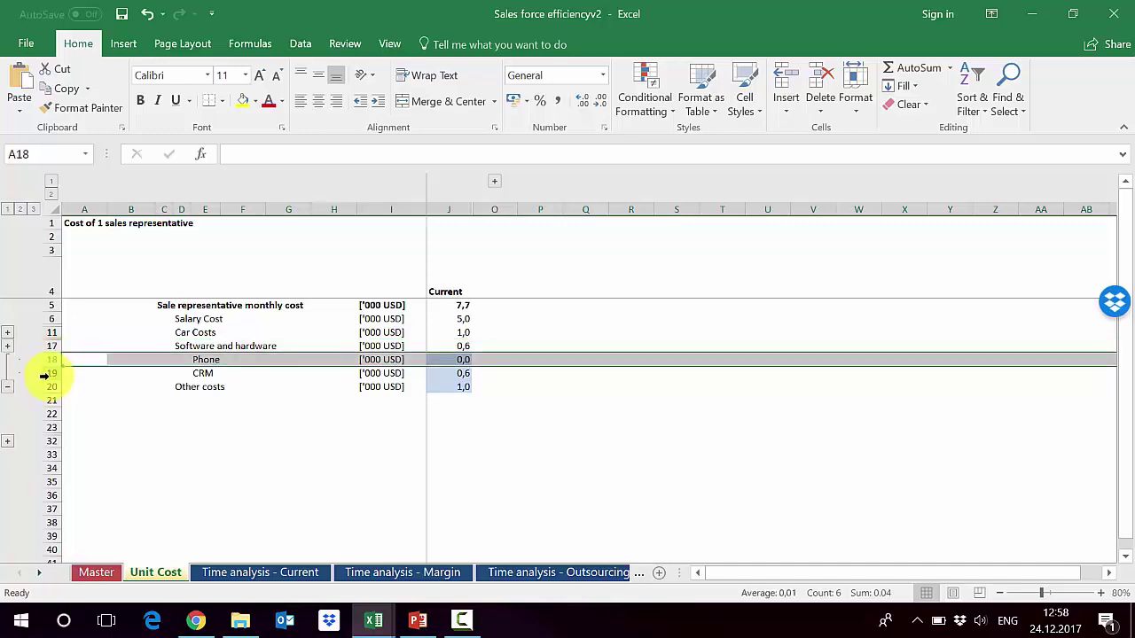
pyautogui.click(42, 372)
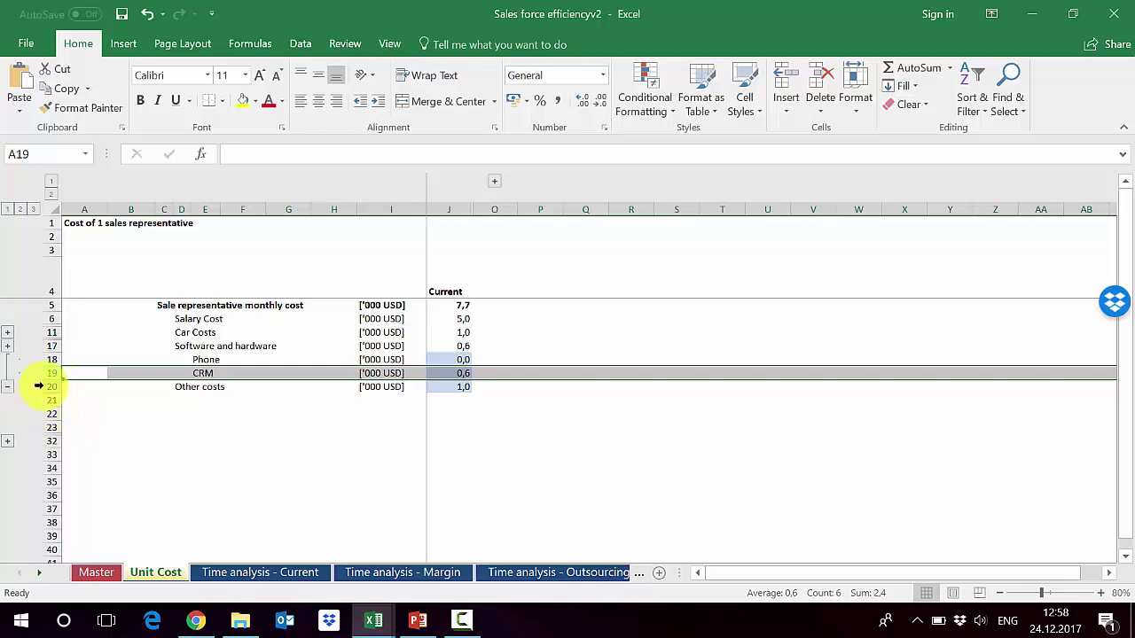
pyautogui.click(39, 386)
pyautogui.click(19, 210)
pyautogui.click(446, 209)
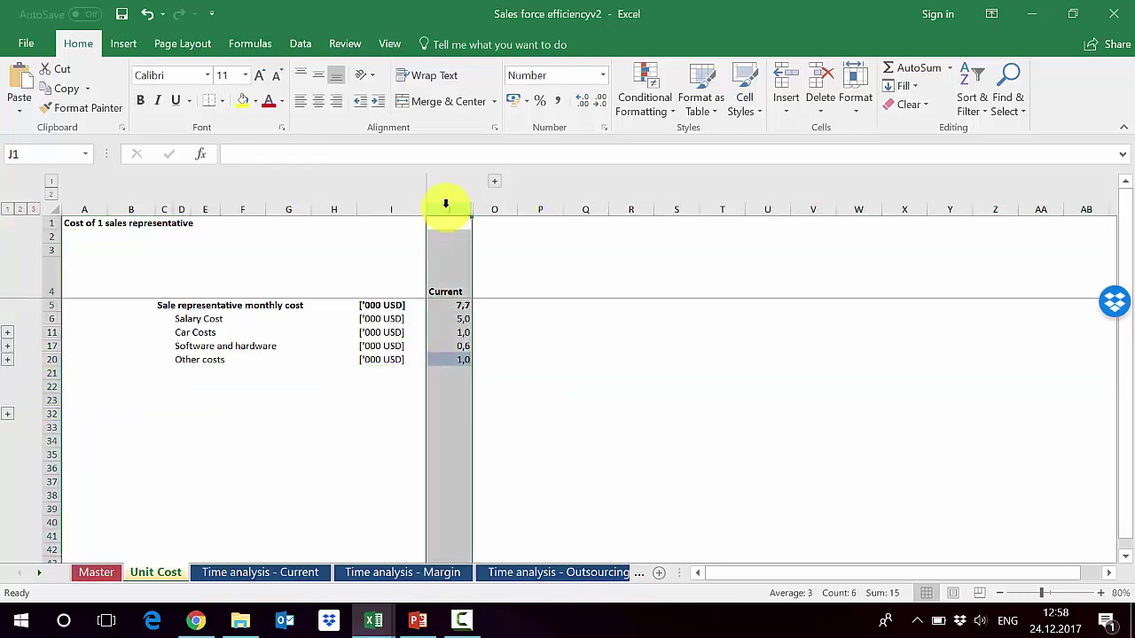
# Review the cost formulas in J5, J6, J11, J17 and J20, then open 'Time analysis - Current'.
pyautogui.click(439, 305)
pyautogui.click(441, 318)
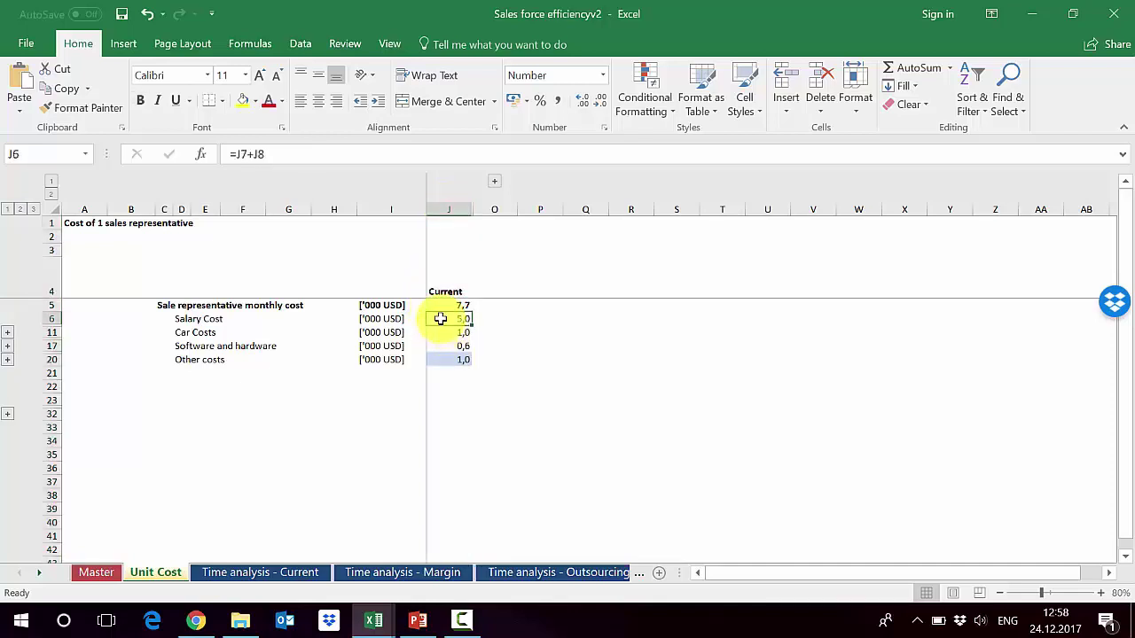
pyautogui.click(440, 332)
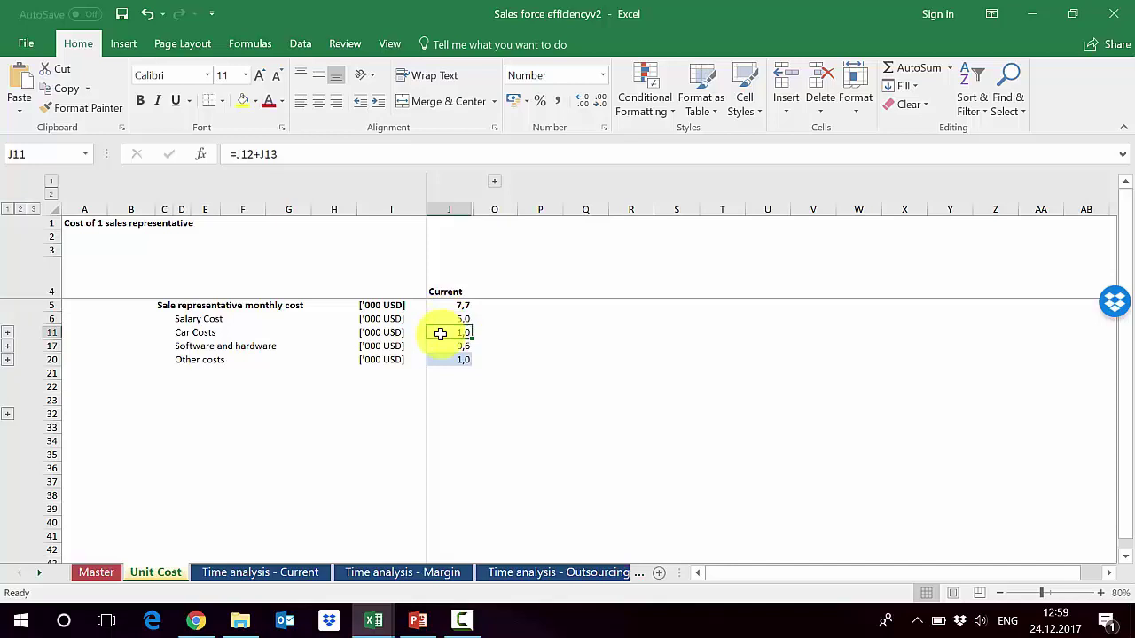
pyautogui.click(440, 346)
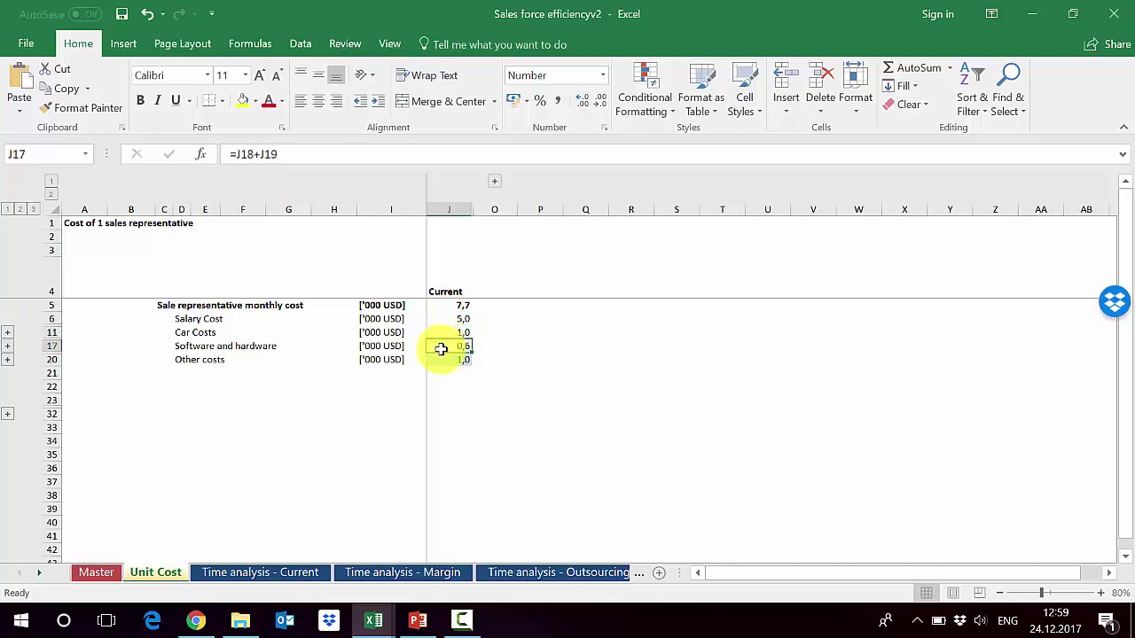
pyautogui.click(440, 360)
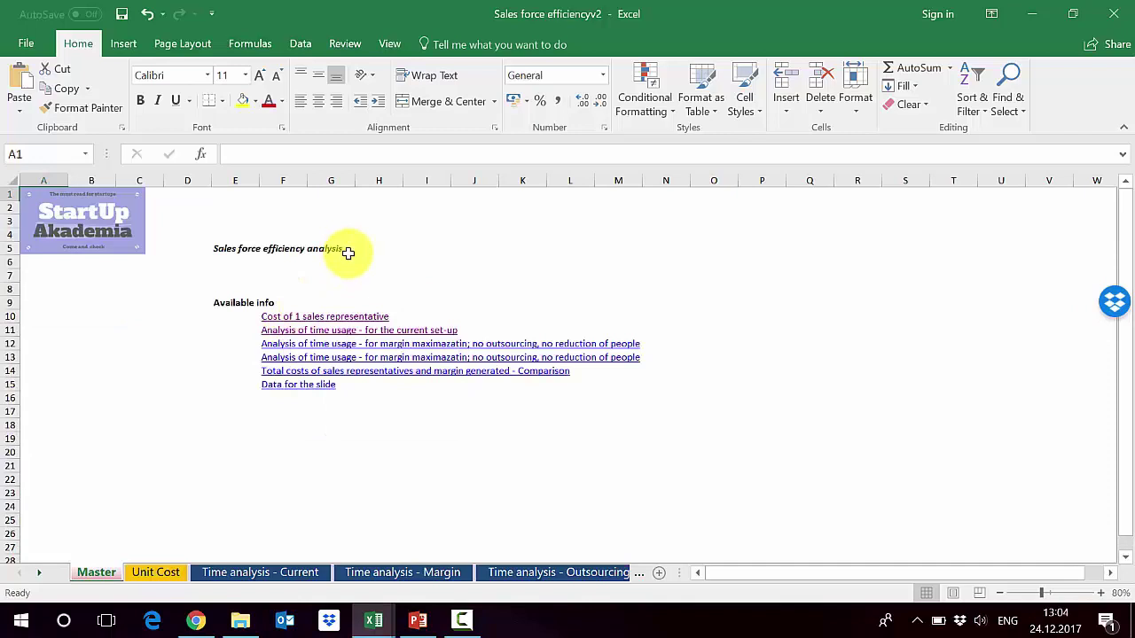
pyautogui.click(274, 331)
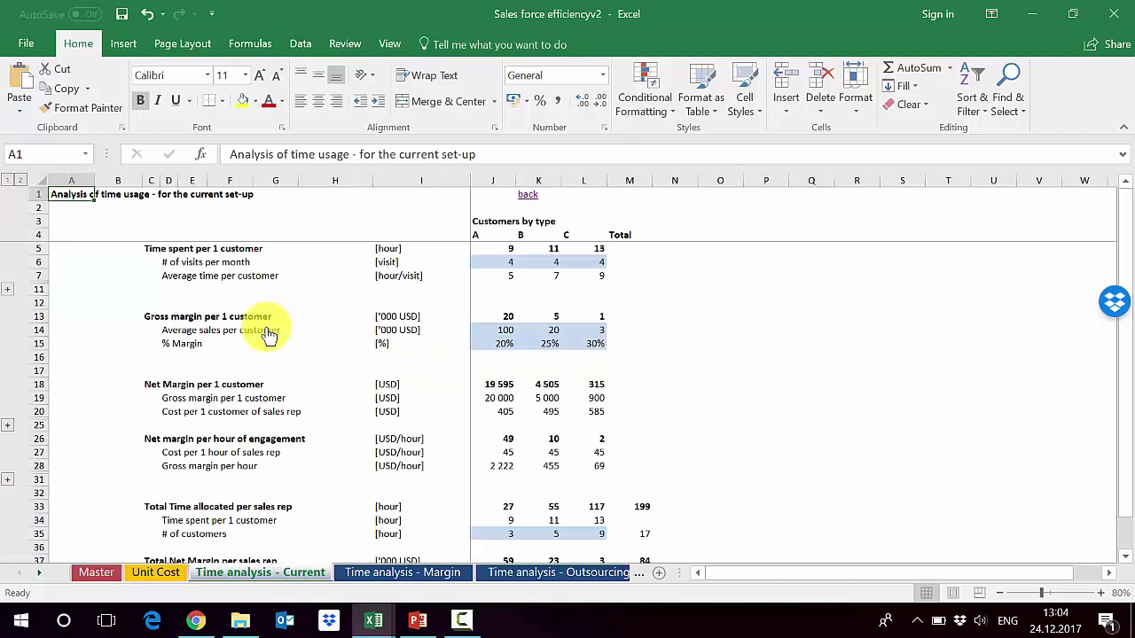
# Review the time spent per customer row and its formulas for customer types A, B and C.
pyautogui.click(30, 248)
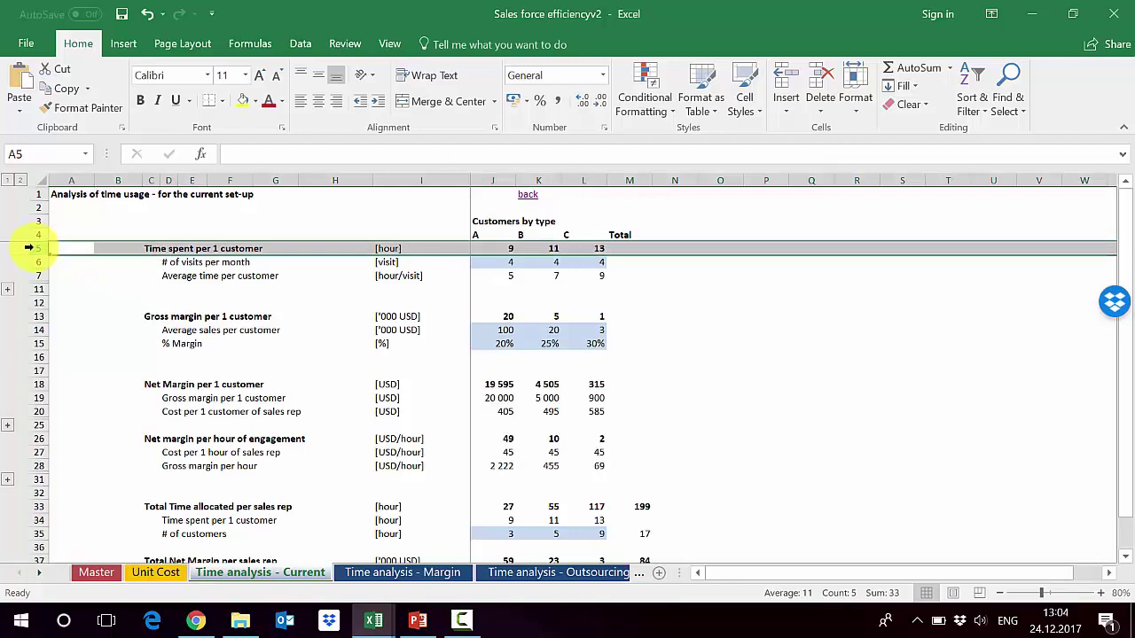
pyautogui.click(487, 178)
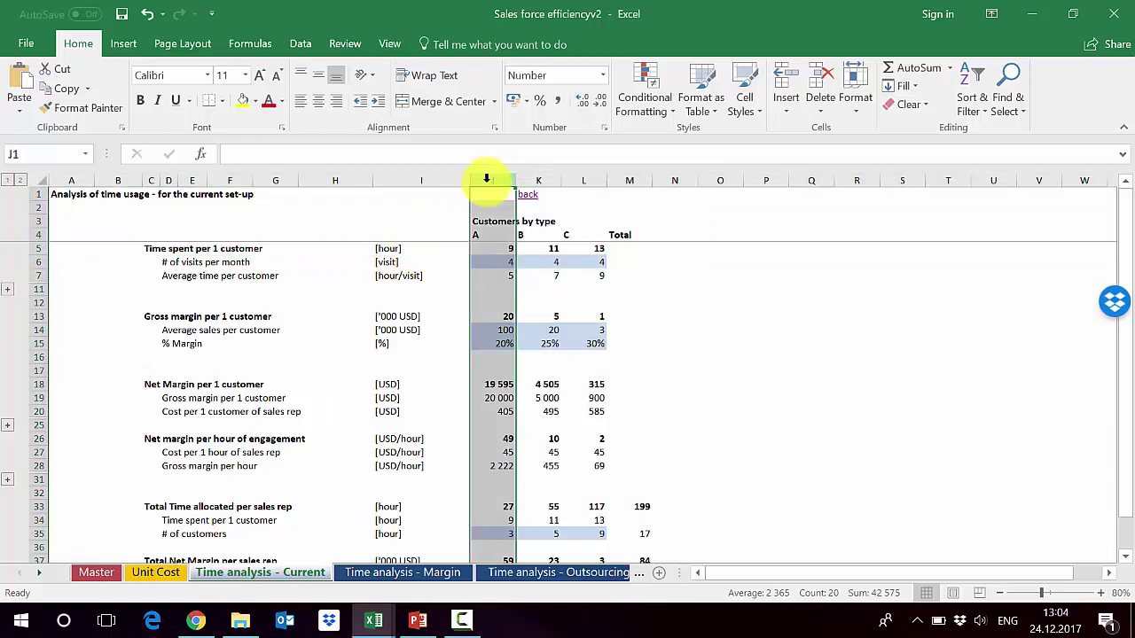
pyautogui.click(542, 180)
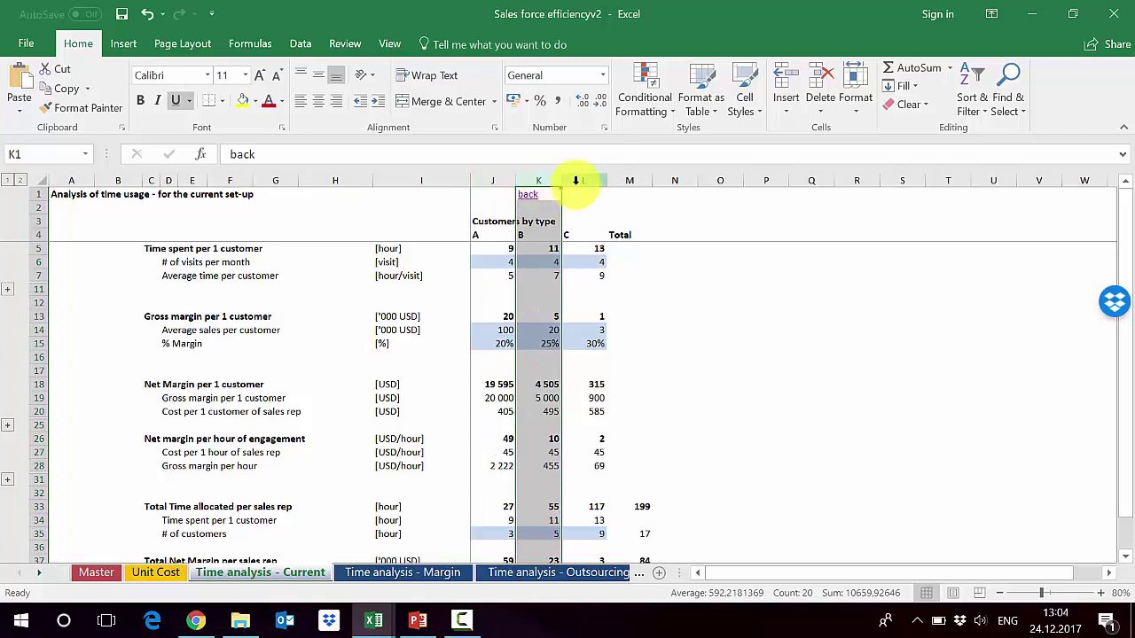
pyautogui.click(576, 181)
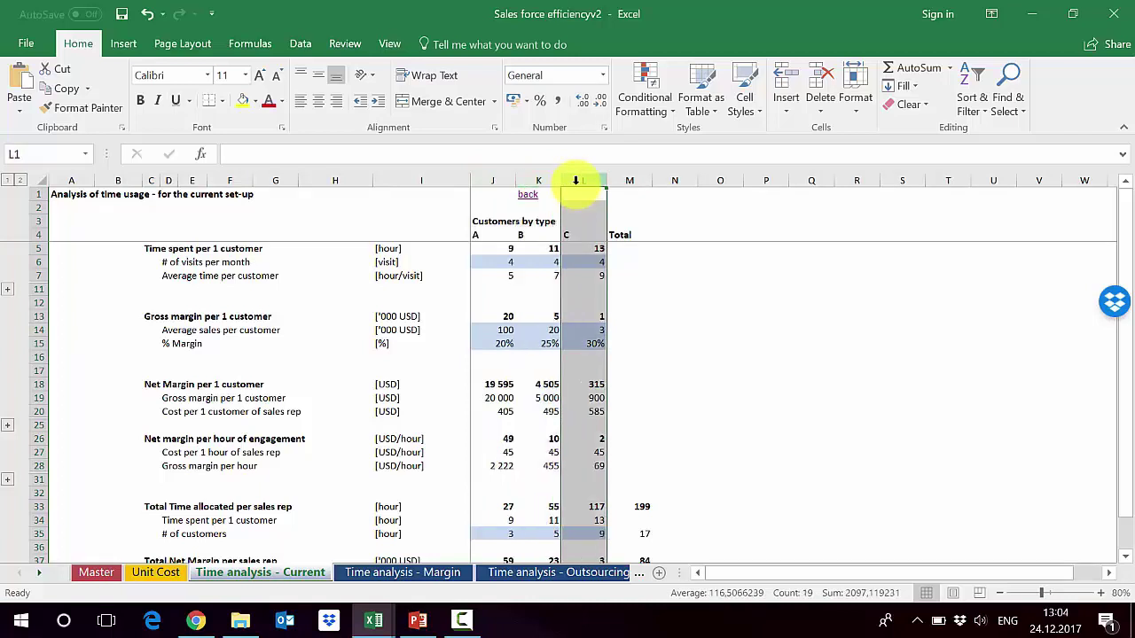
pyautogui.click(37, 249)
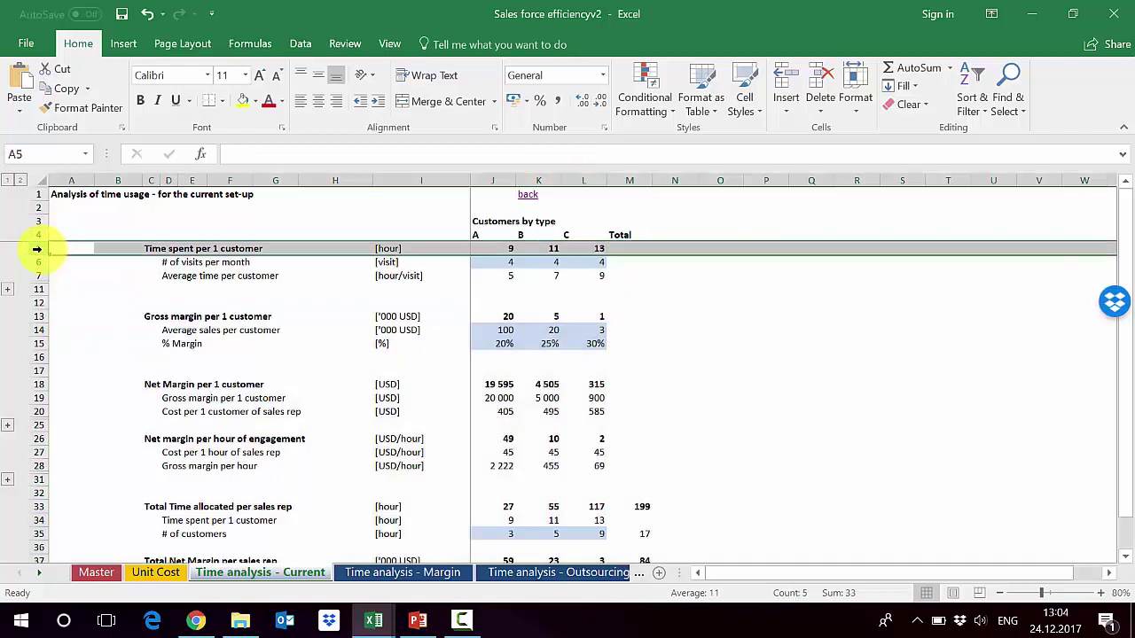
pyautogui.click(481, 247)
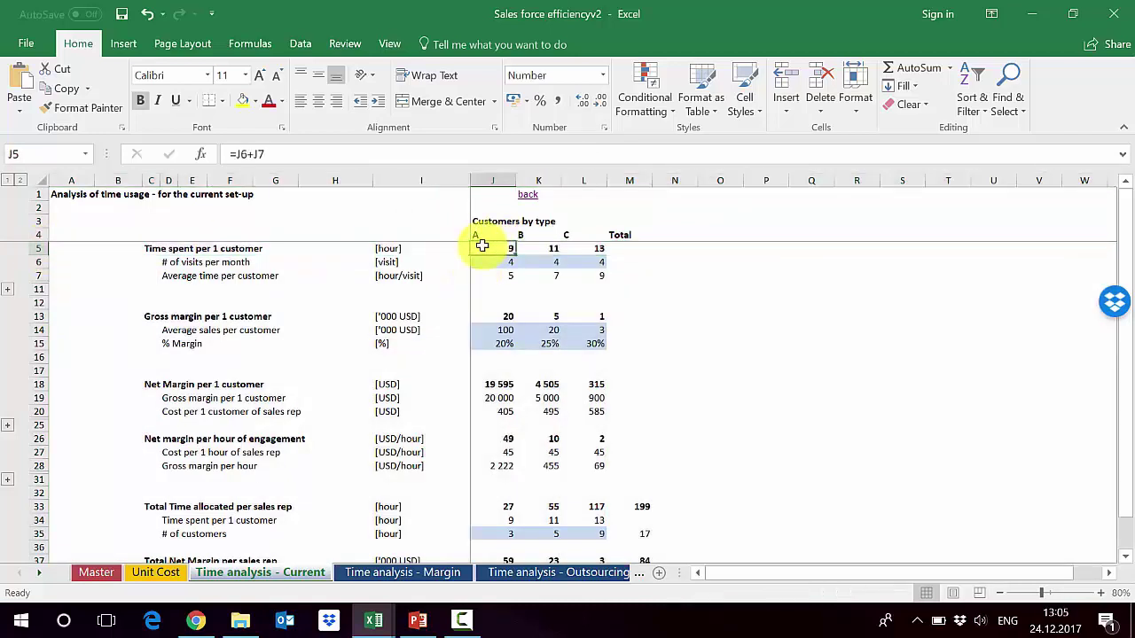
pyautogui.click(532, 250)
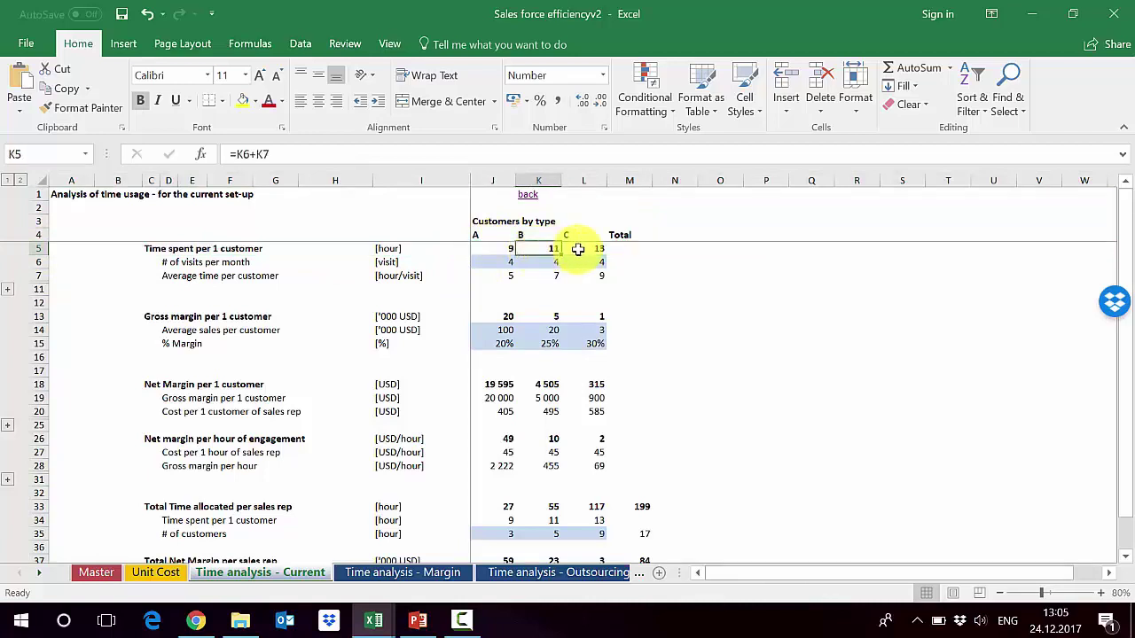
pyautogui.click(577, 250)
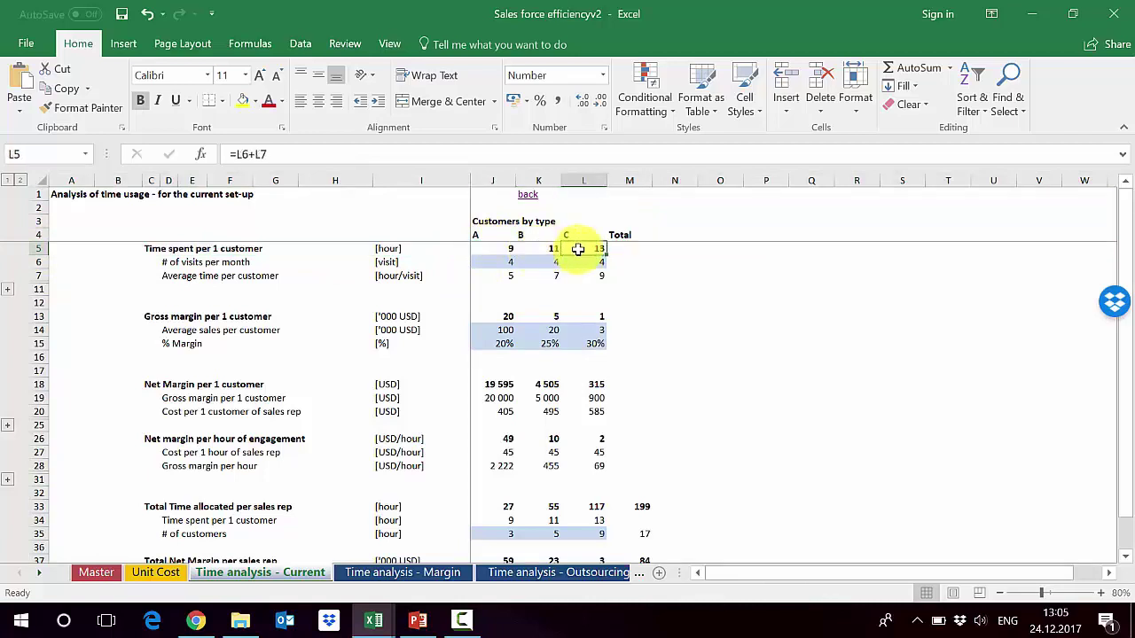
# Check the visits per month values for customer types A, B and C.
pyautogui.click(40, 261)
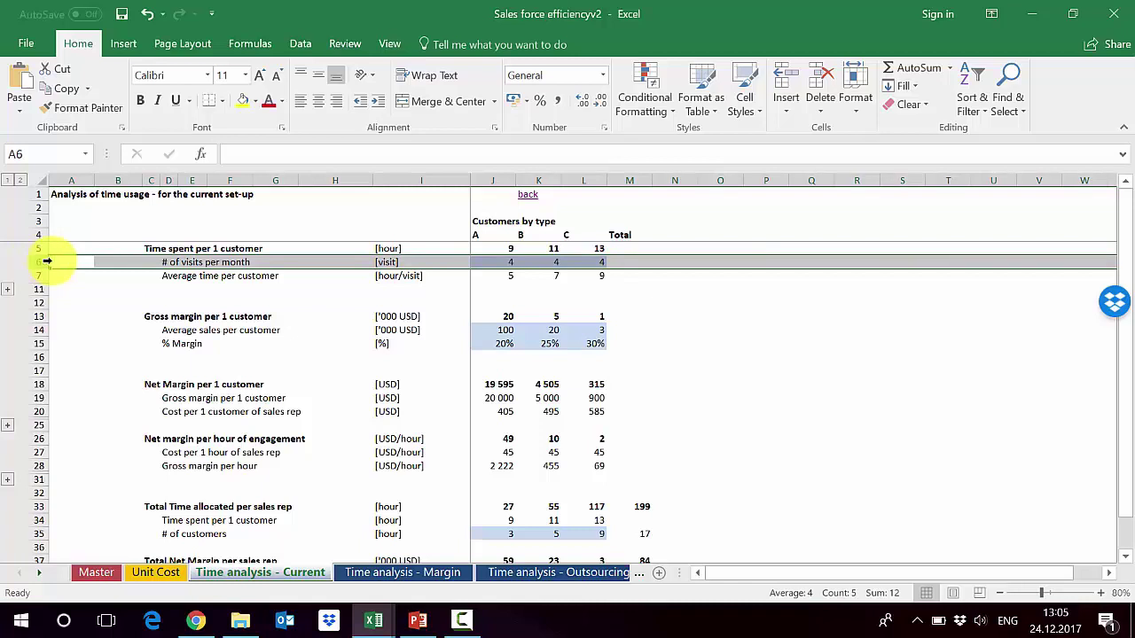
pyautogui.click(494, 261)
pyautogui.click(552, 259)
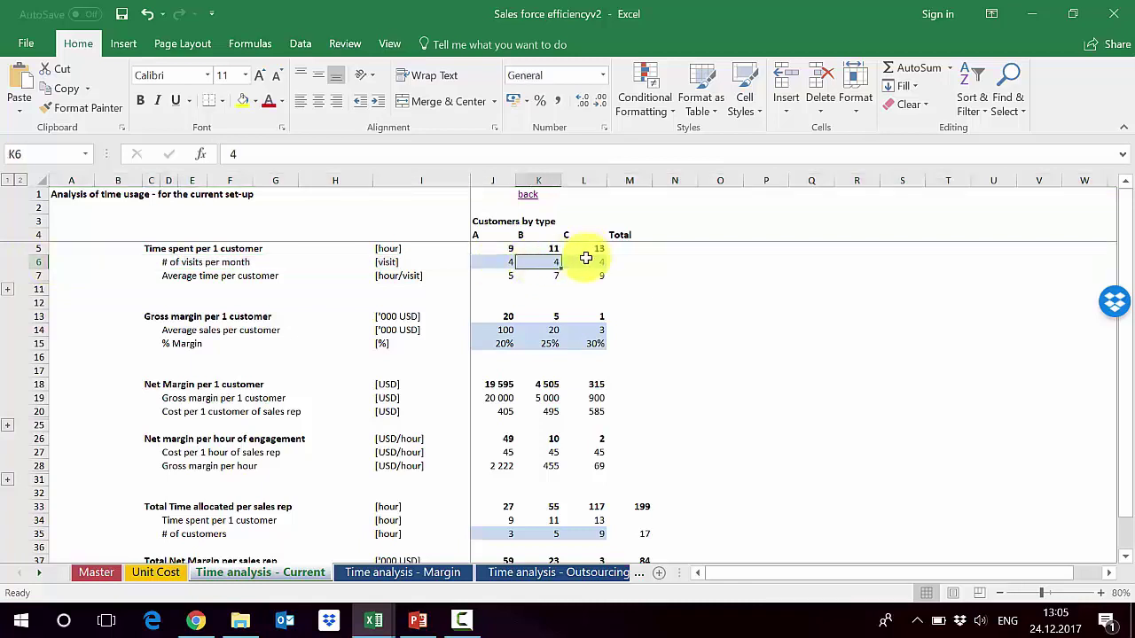
pyautogui.click(581, 259)
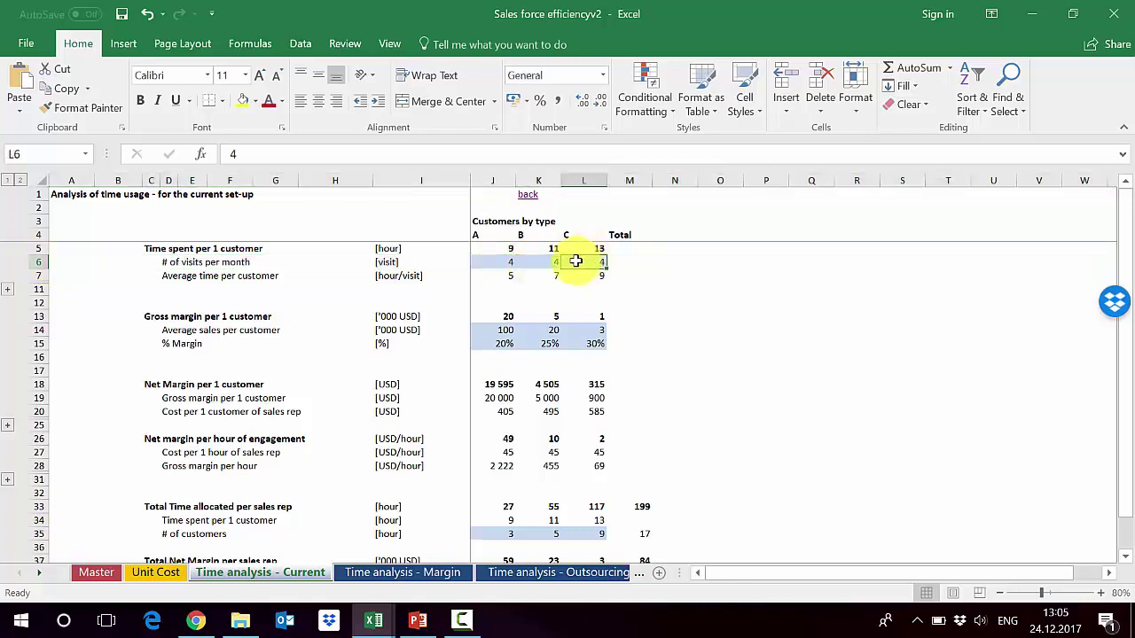
# Review the average time per customer formulas for types A, B and C and expand its breakdown.
pyautogui.click(32, 275)
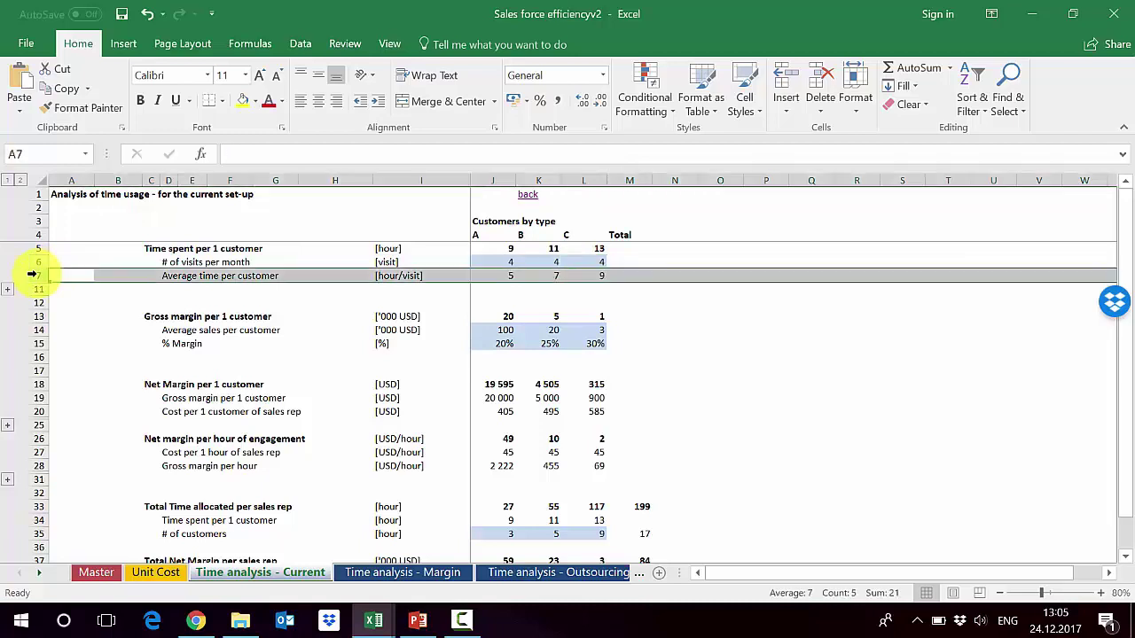
pyautogui.click(481, 275)
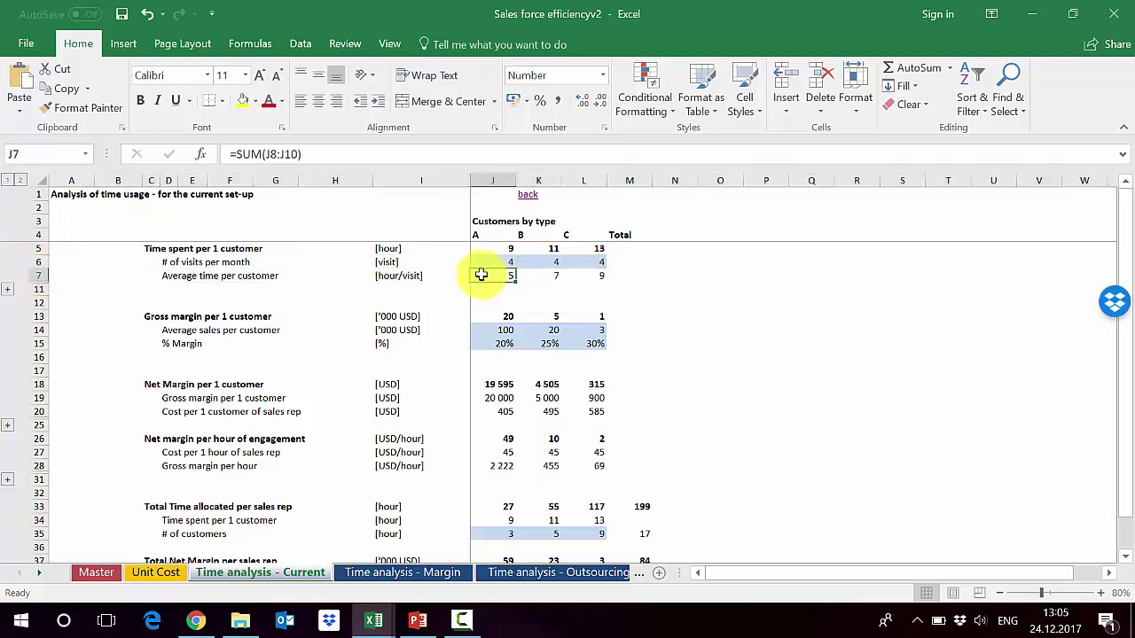
pyautogui.click(552, 276)
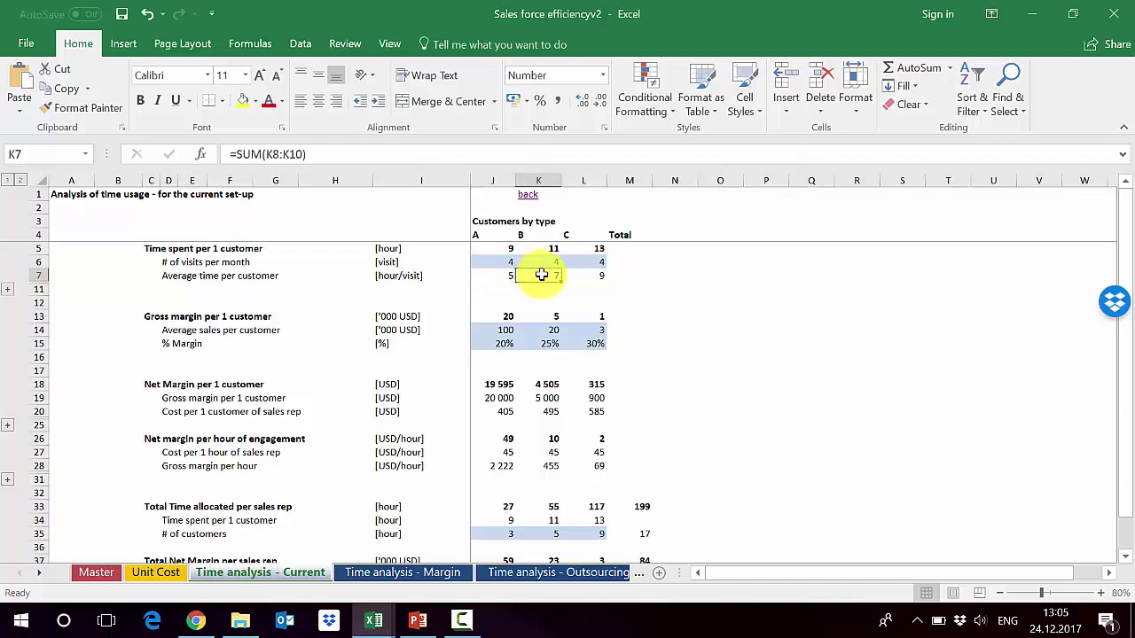
pyautogui.click(568, 277)
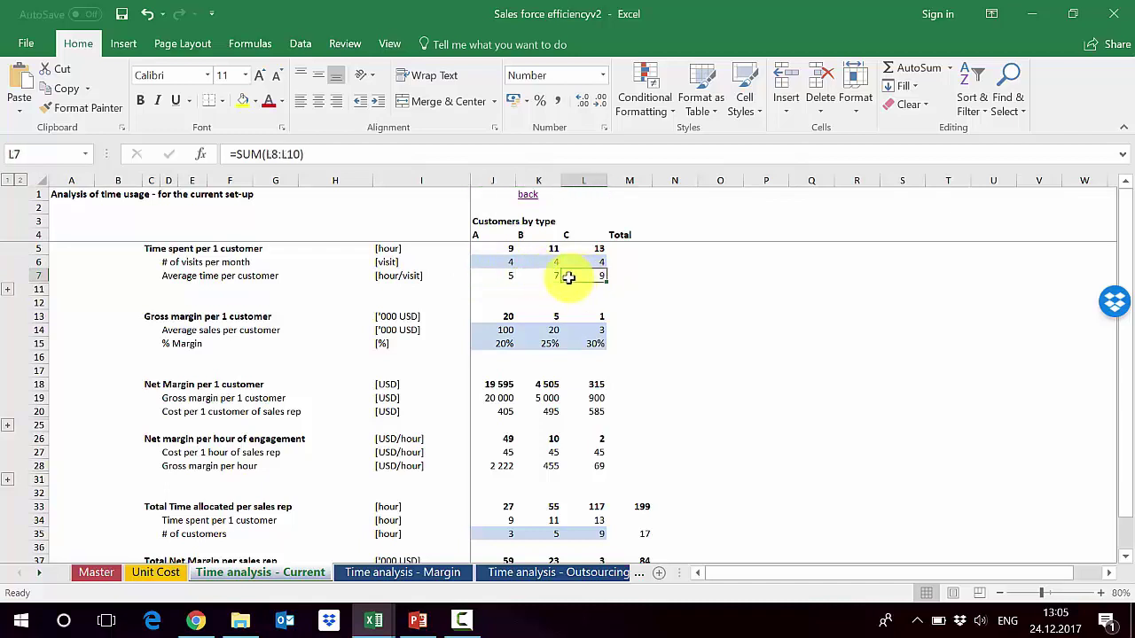
pyautogui.click(10, 292)
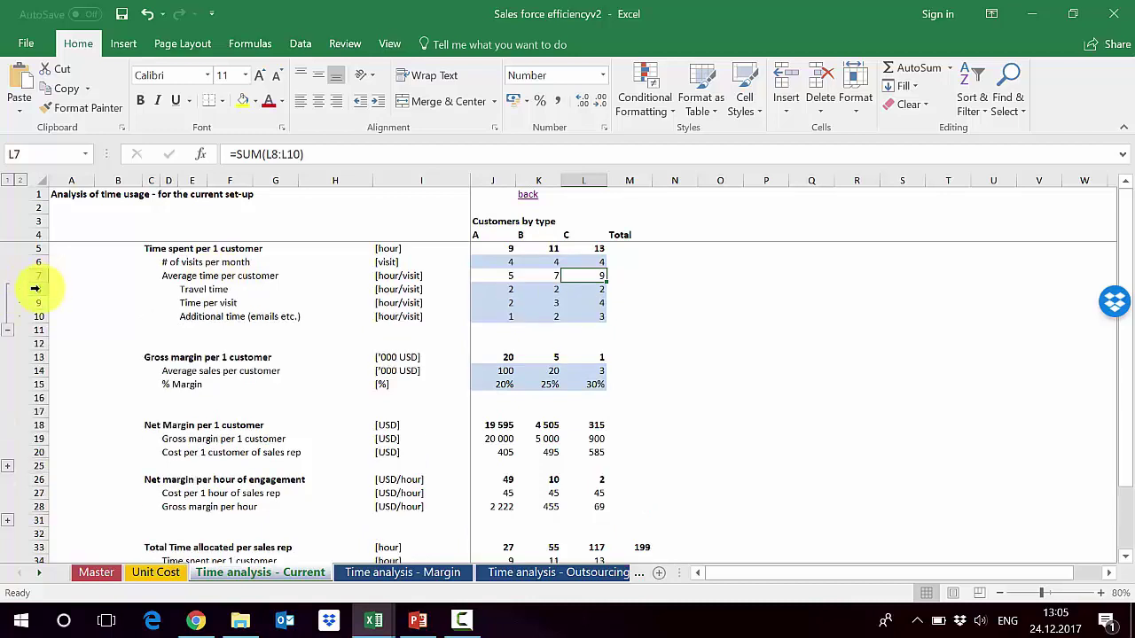
# Review travel time, time per visit for types A and C, and additional time, then collapse rows 8–10.
pyautogui.click(36, 288)
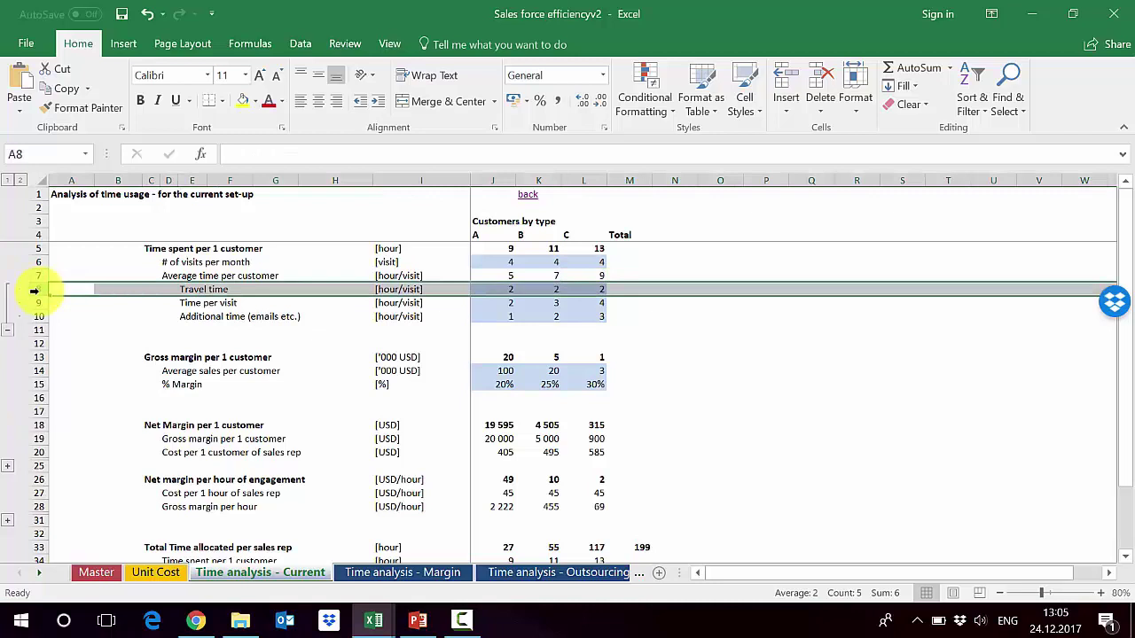
pyautogui.click(35, 303)
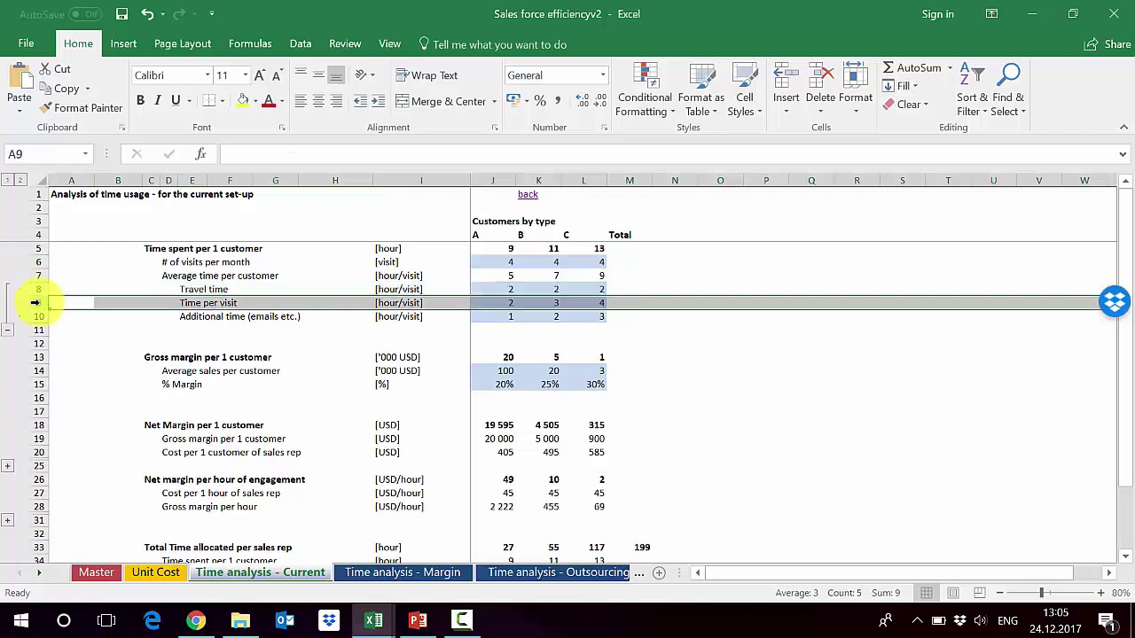
pyautogui.click(584, 179)
pyautogui.click(576, 305)
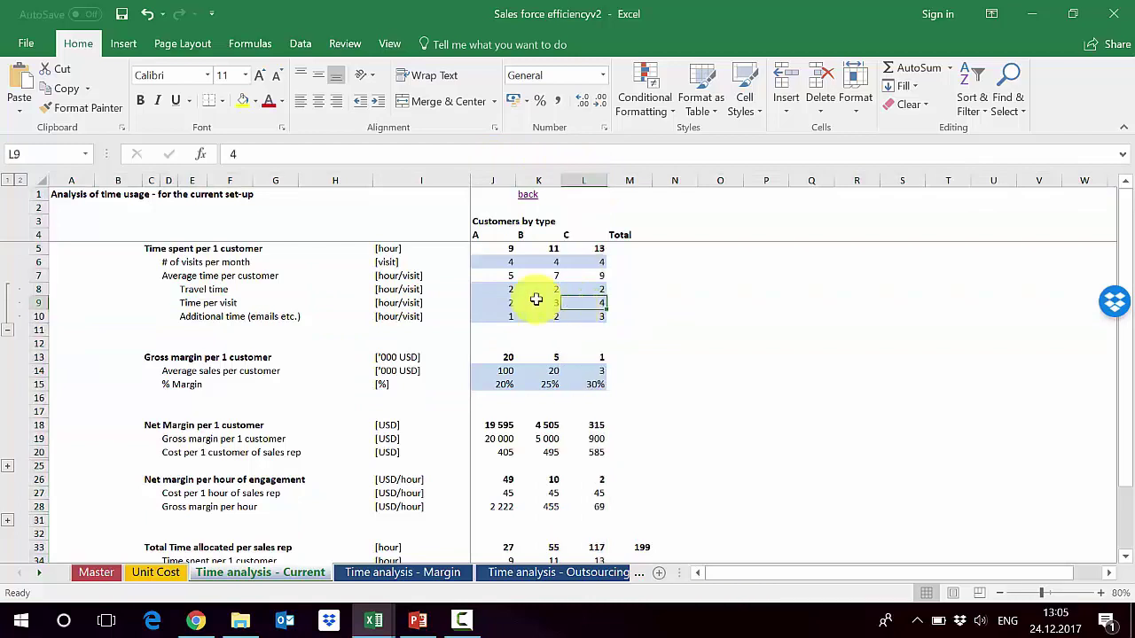
pyautogui.click(490, 304)
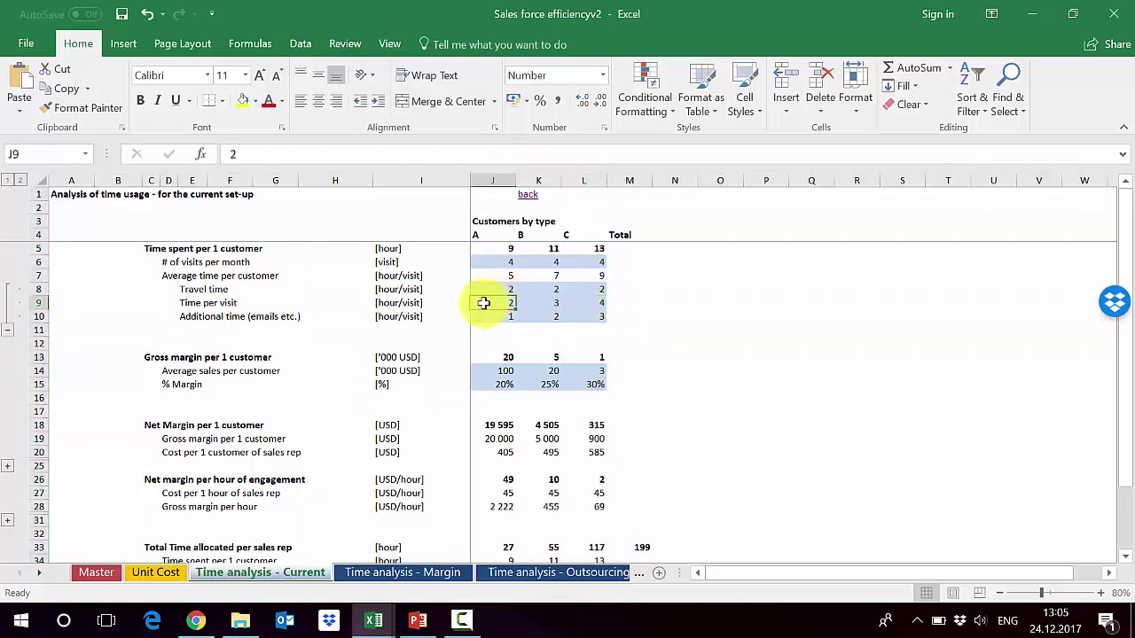
pyautogui.click(37, 315)
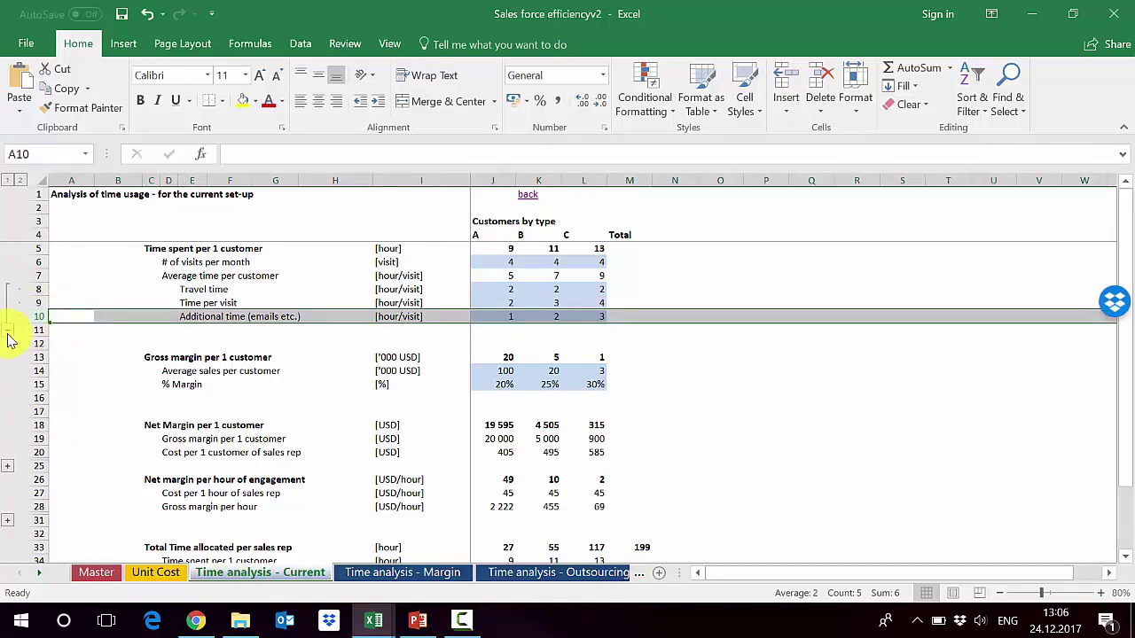
pyautogui.click(8, 333)
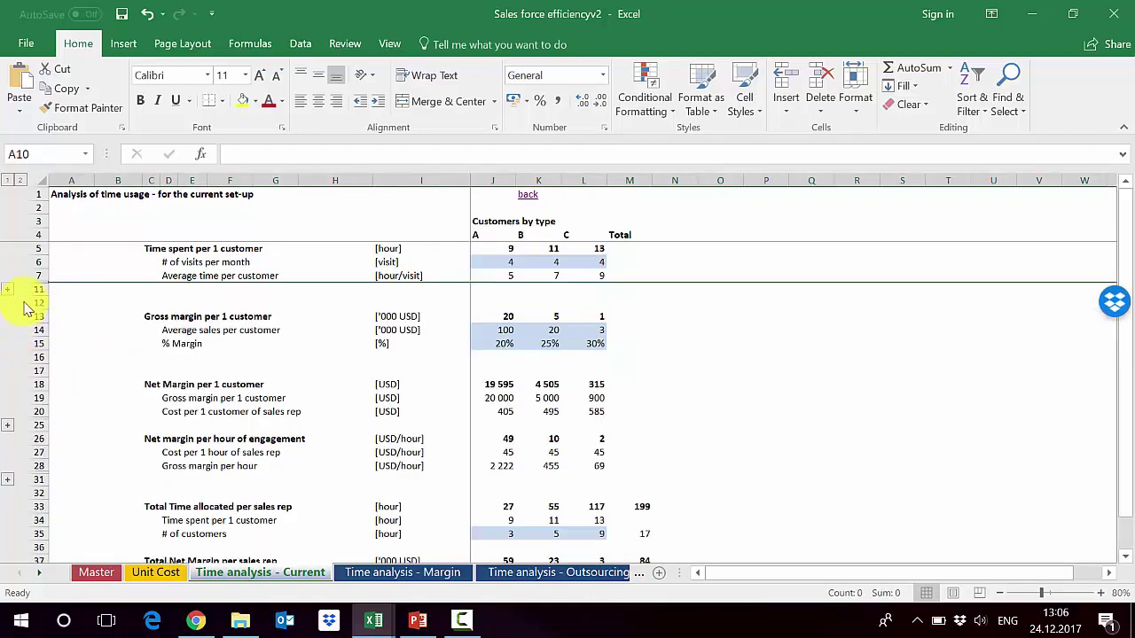
pyautogui.click(38, 248)
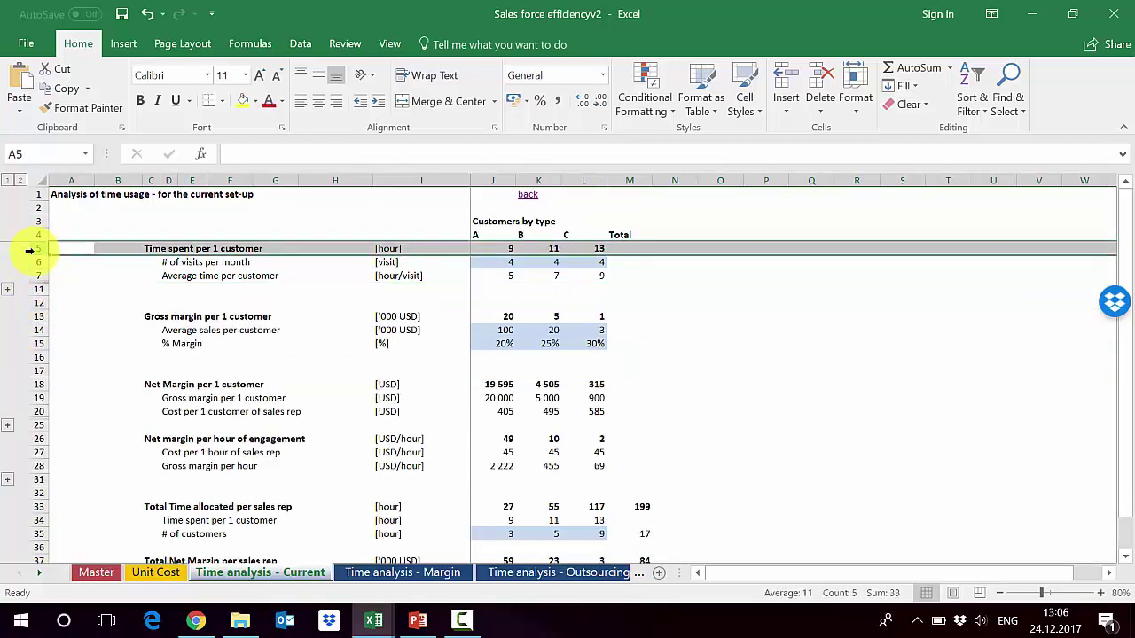
pyautogui.click(33, 317)
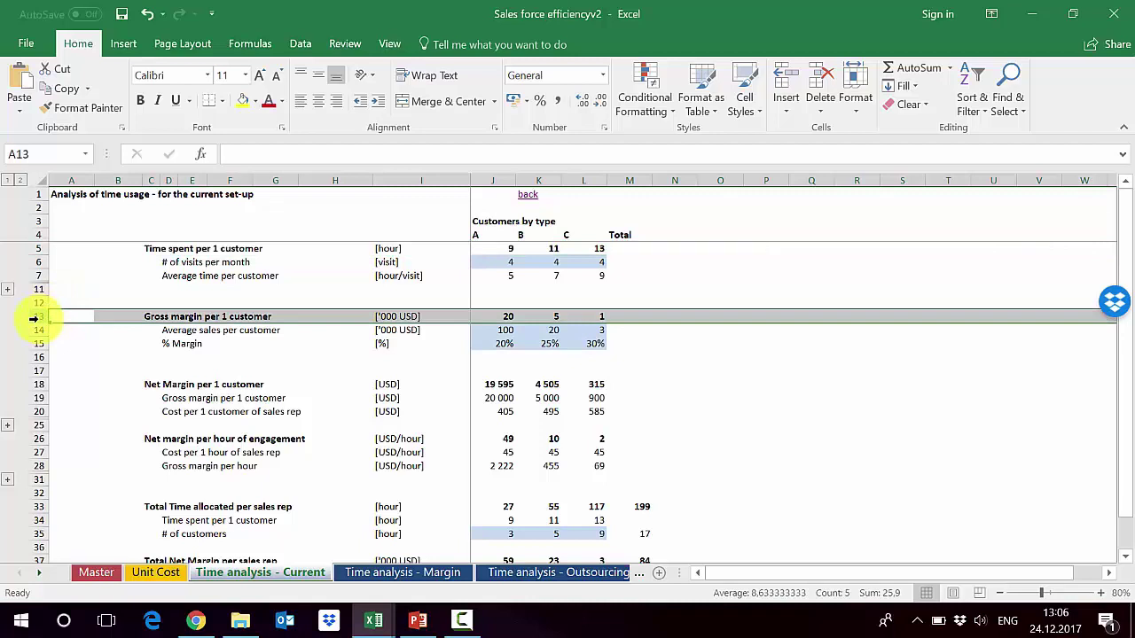
pyautogui.click(485, 175)
pyautogui.click(488, 317)
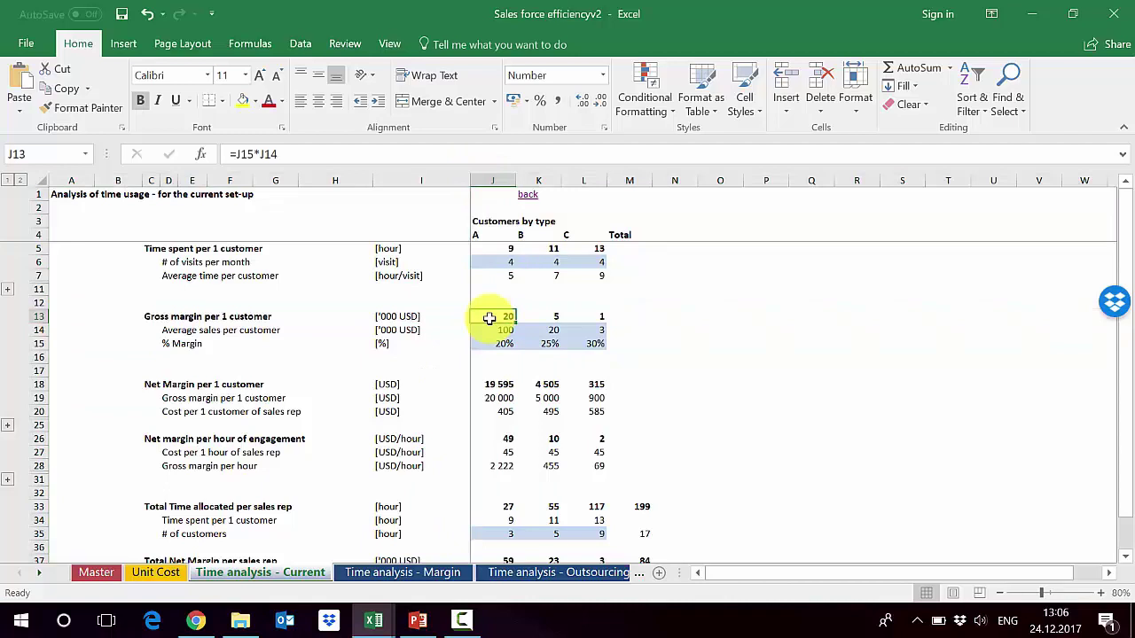
pyautogui.click(548, 177)
pyautogui.click(537, 316)
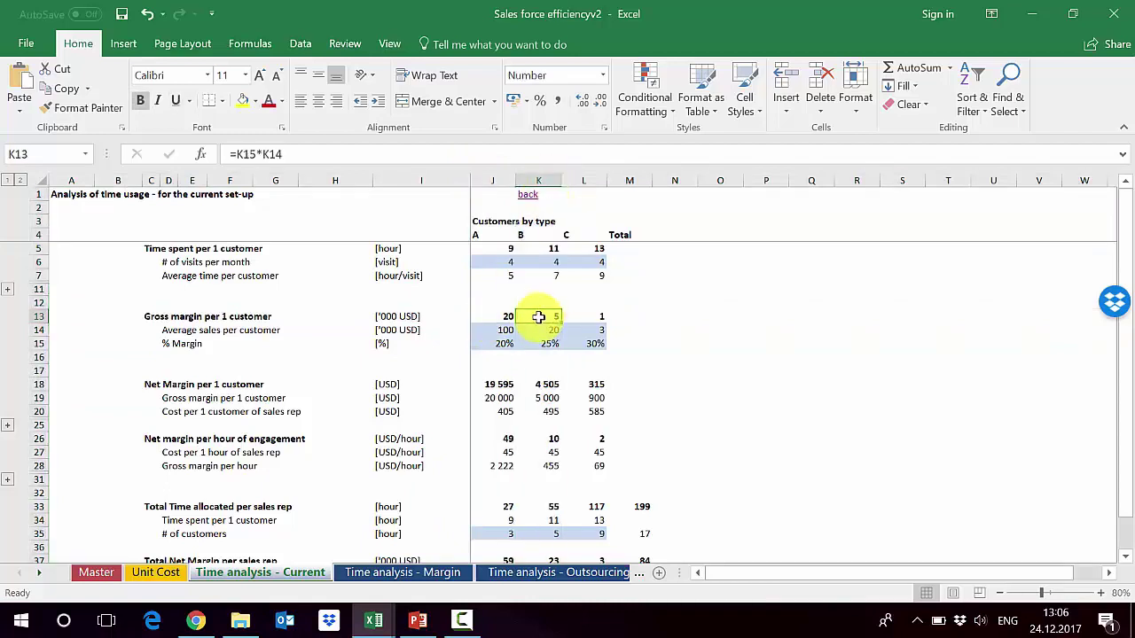
pyautogui.click(583, 180)
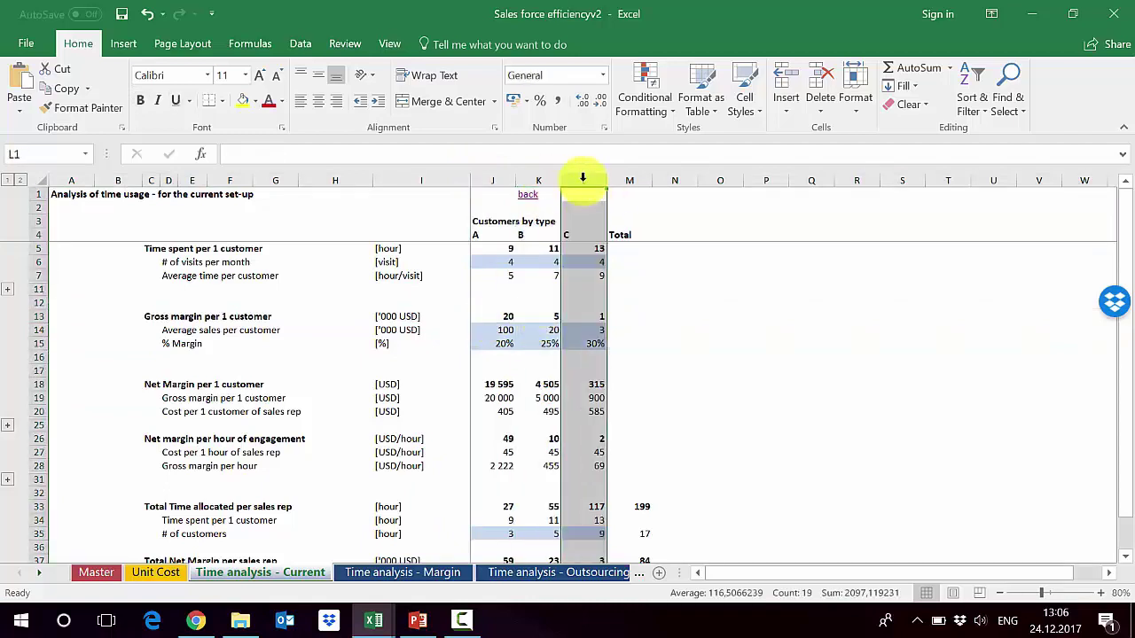
pyautogui.click(583, 319)
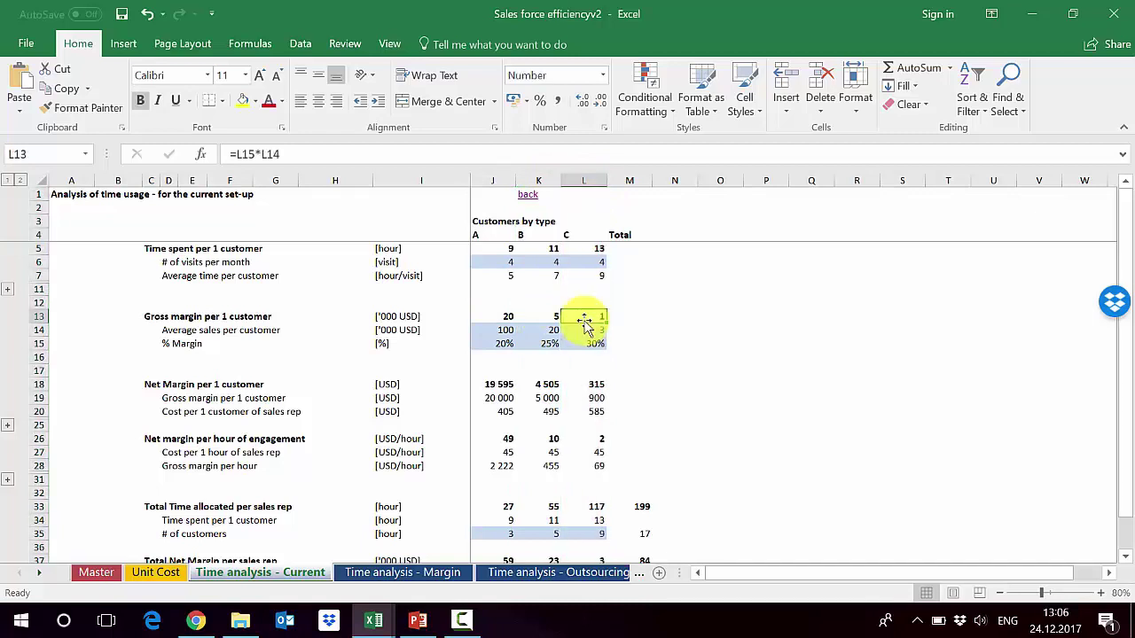
pyautogui.click(33, 330)
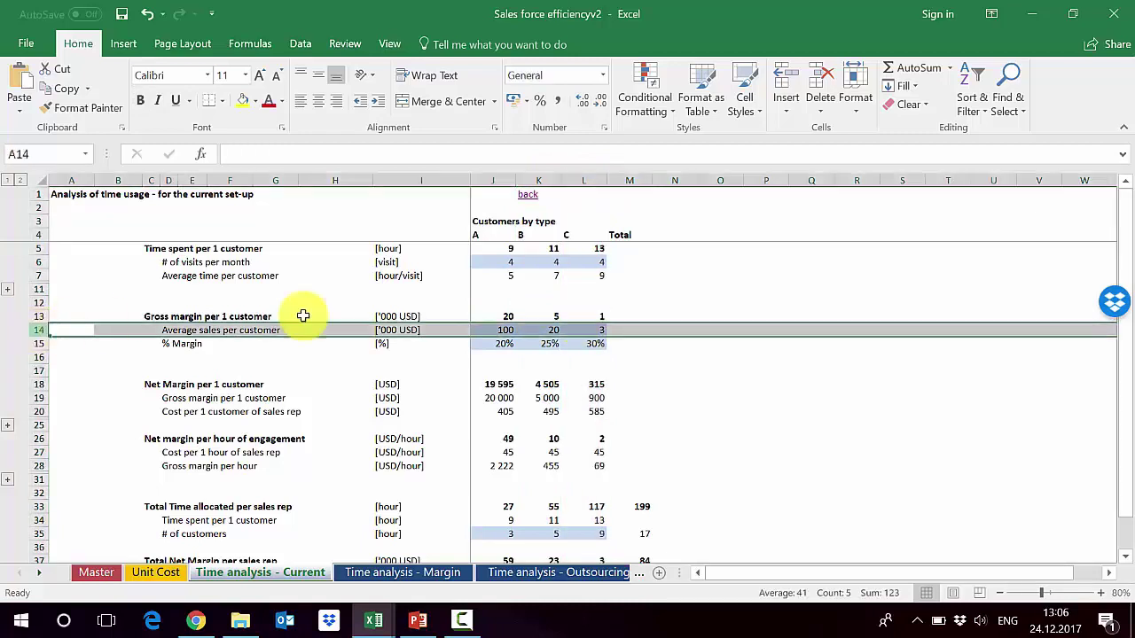
pyautogui.click(484, 331)
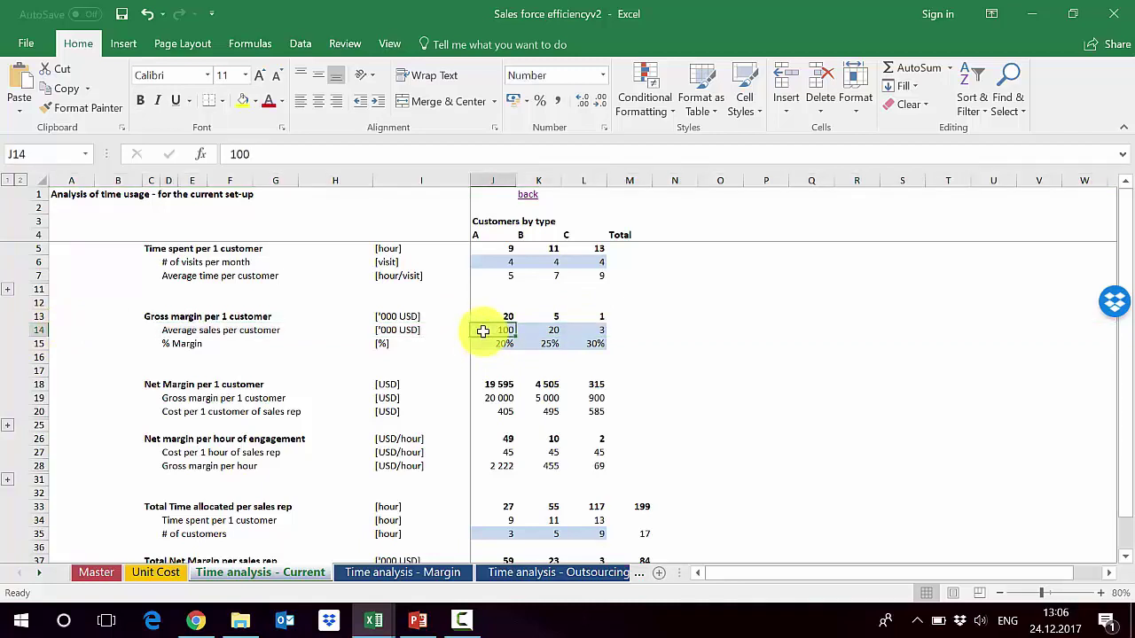
pyautogui.click(36, 344)
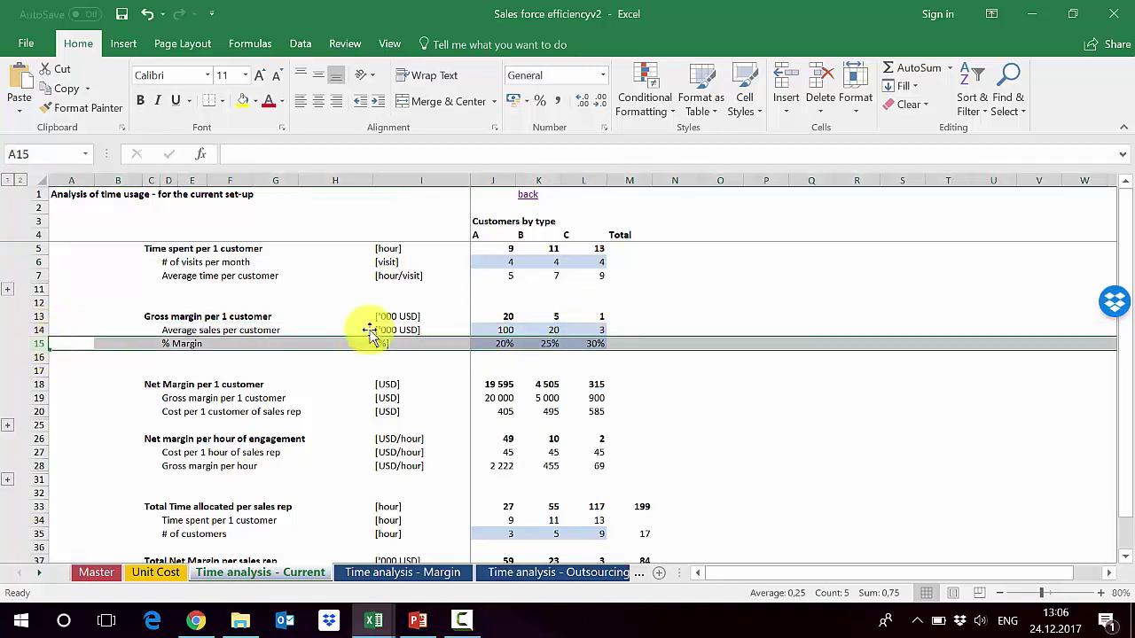
pyautogui.click(481, 342)
pyautogui.click(578, 341)
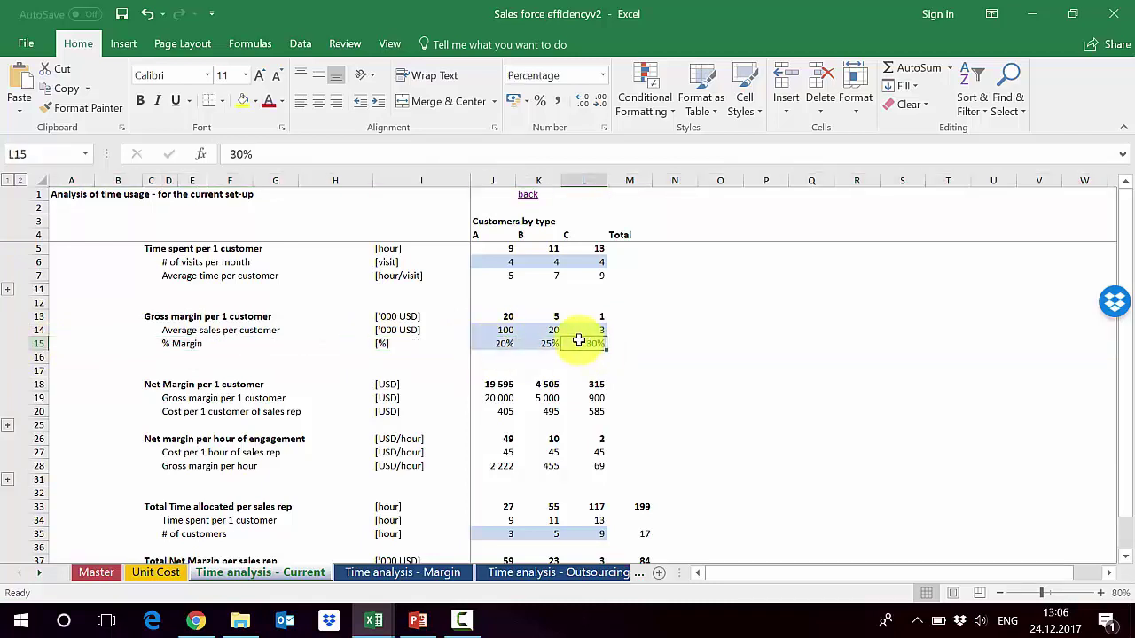
pyautogui.click(577, 180)
pyautogui.click(574, 341)
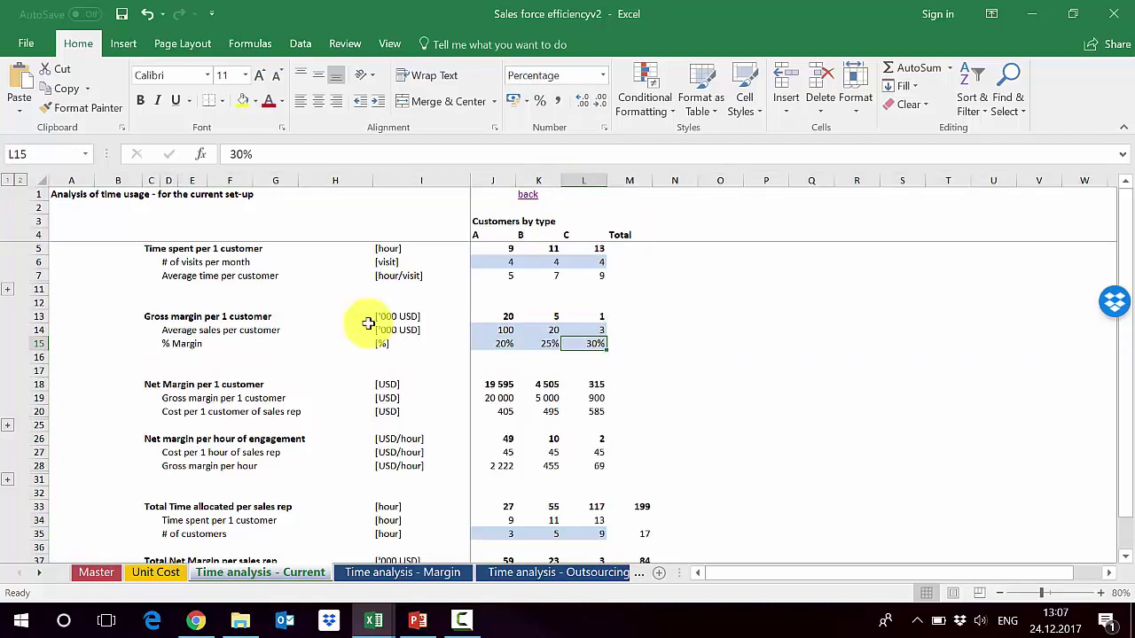
pyautogui.click(40, 384)
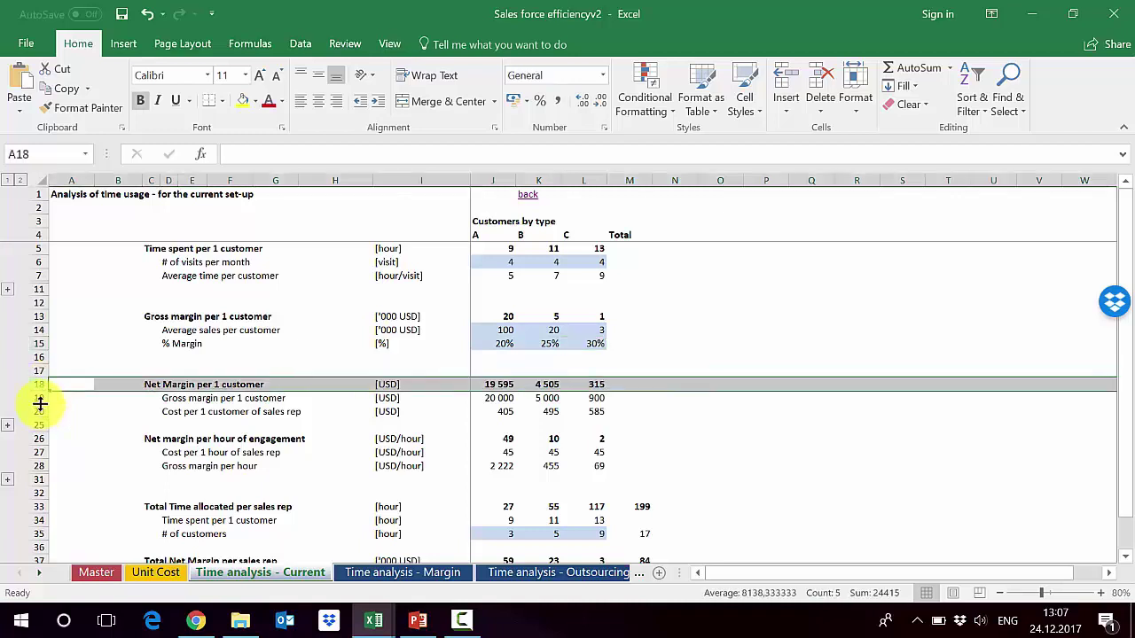
pyautogui.click(37, 399)
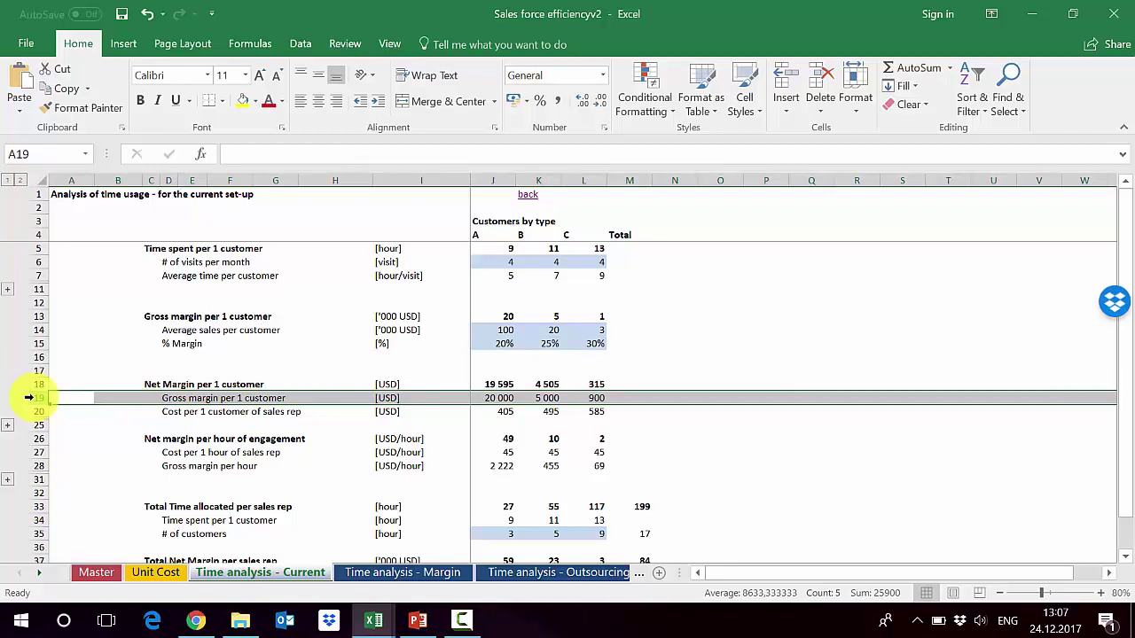
pyautogui.click(475, 397)
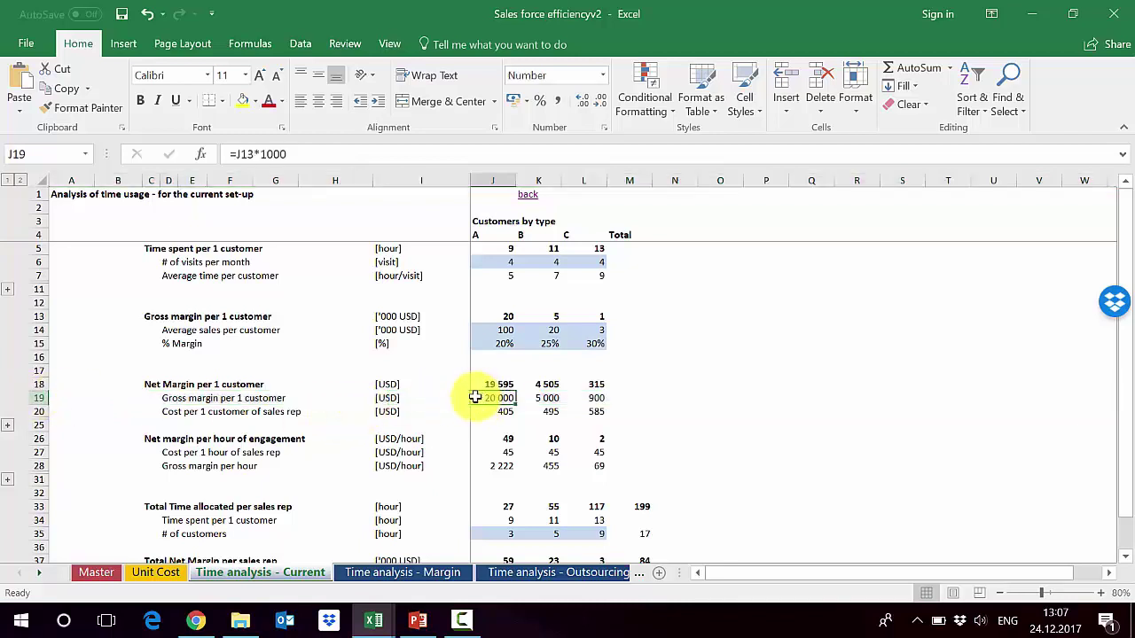
pyautogui.click(526, 398)
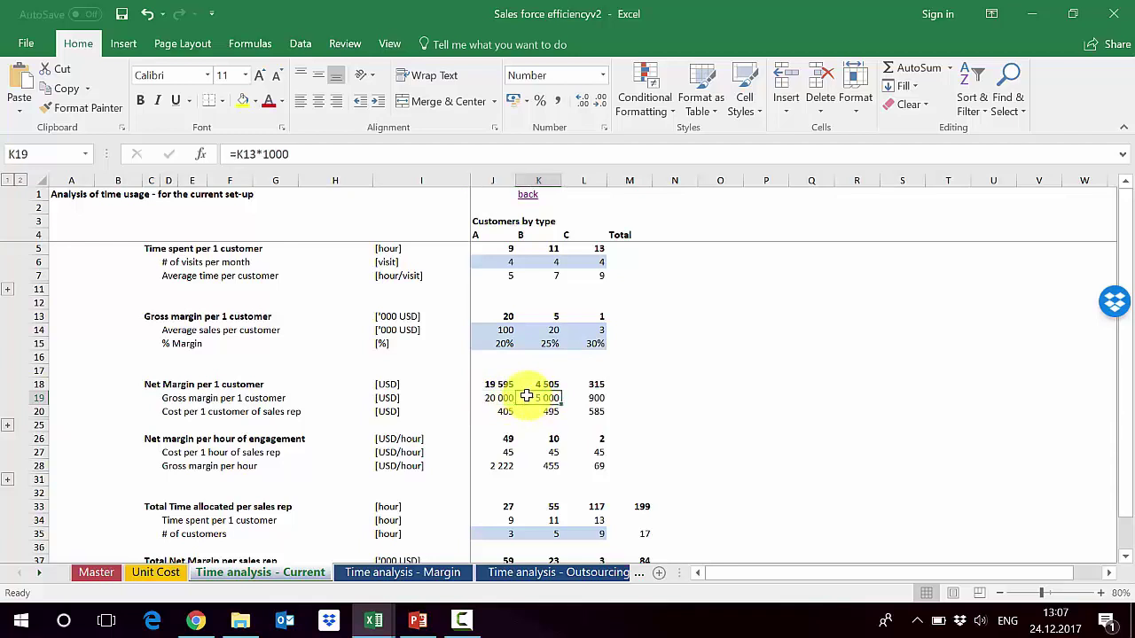
pyautogui.click(575, 397)
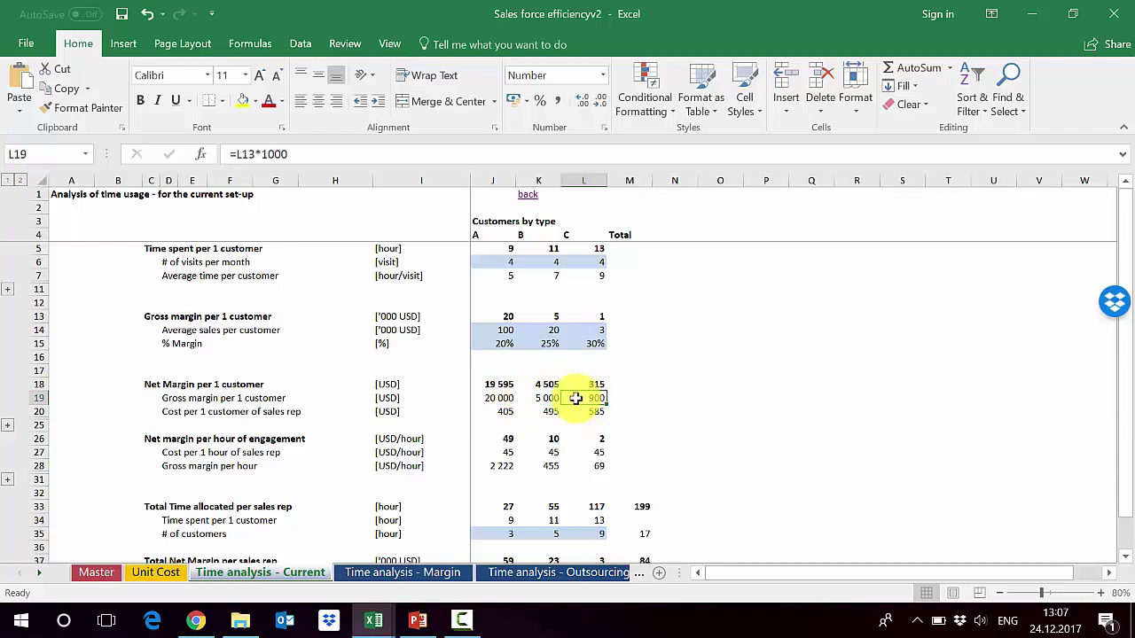
pyautogui.click(36, 412)
pyautogui.click(589, 411)
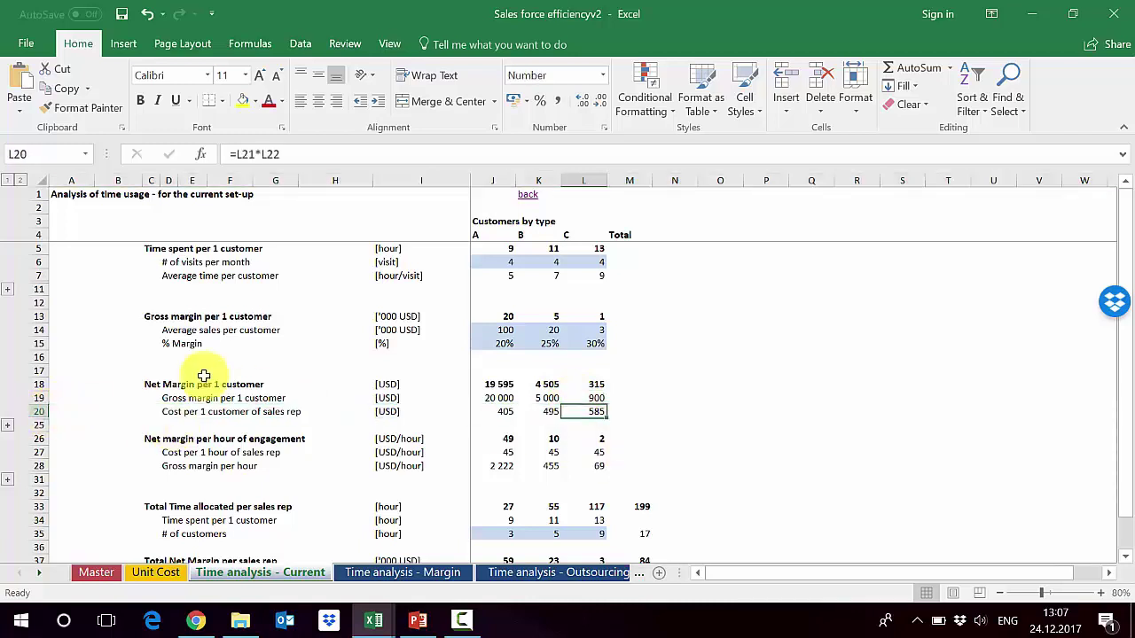
pyautogui.click(32, 386)
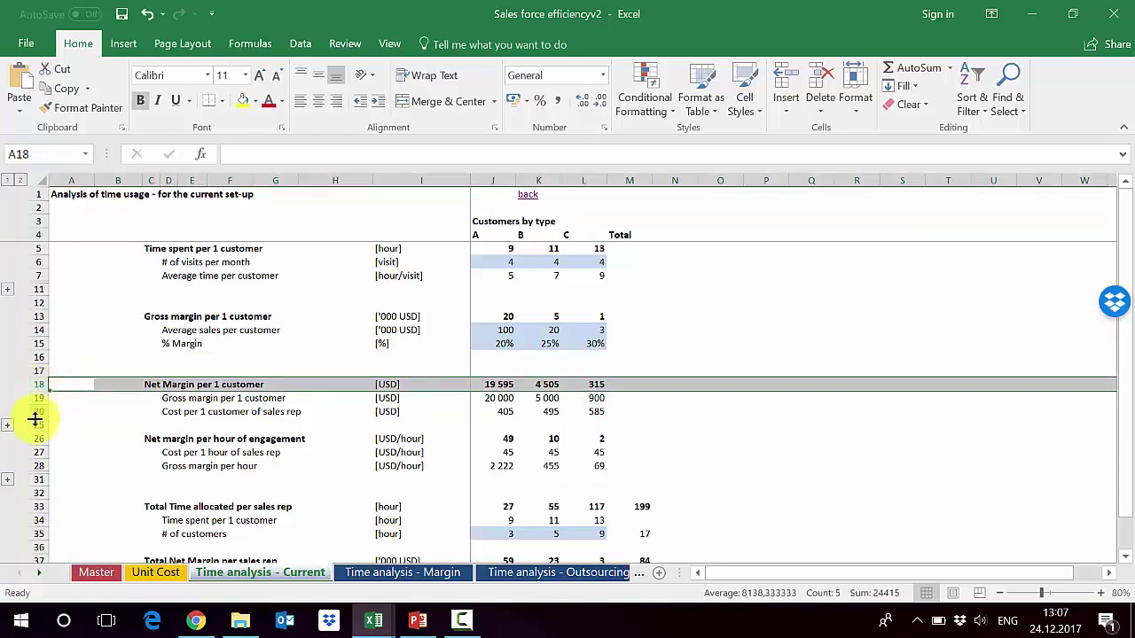
pyautogui.click(26, 410)
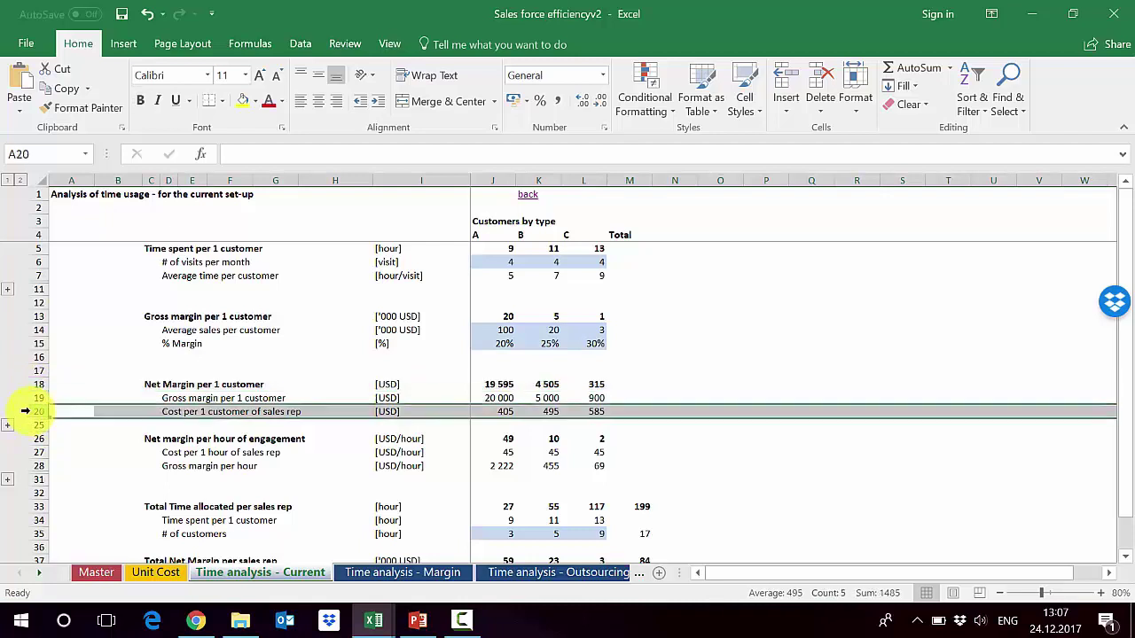
pyautogui.click(9, 426)
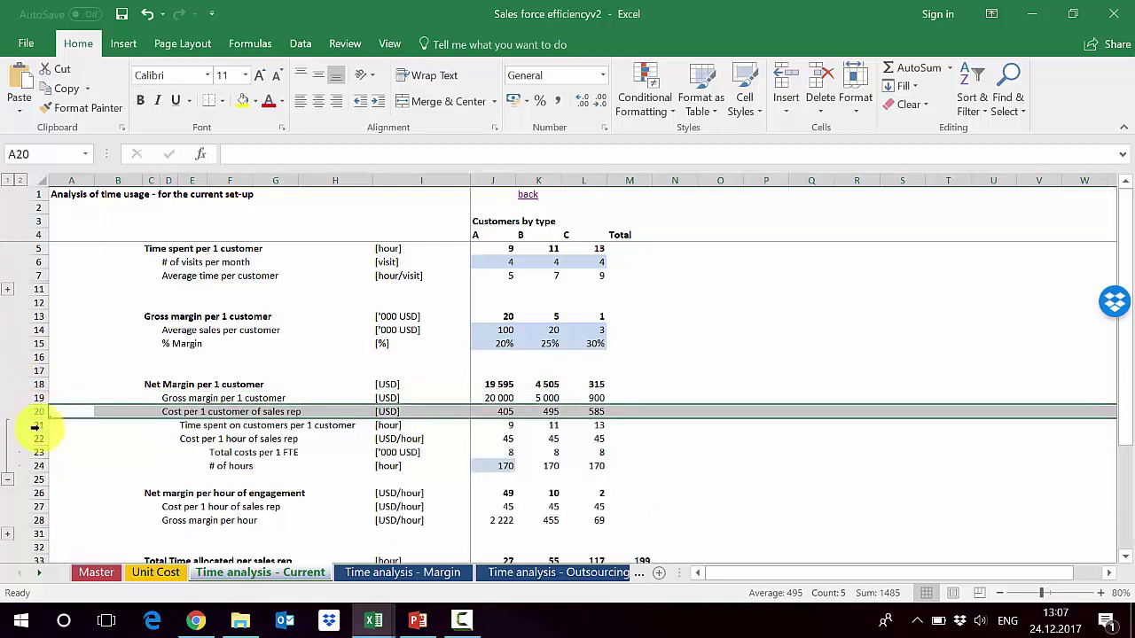
pyautogui.click(33, 425)
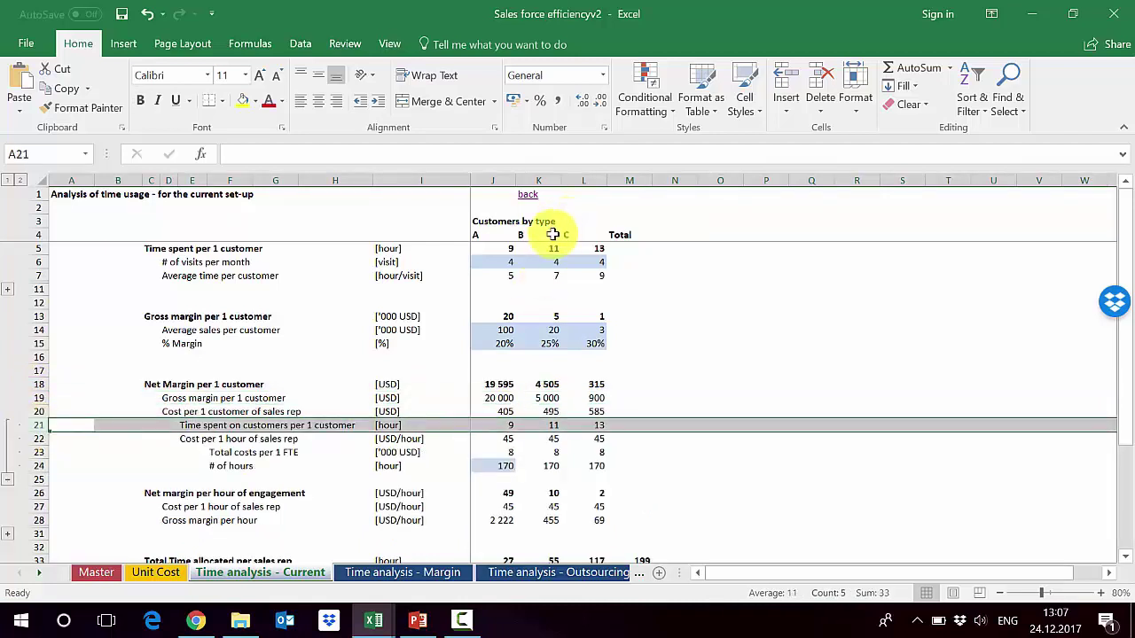
pyautogui.click(480, 422)
pyautogui.write('=J5')
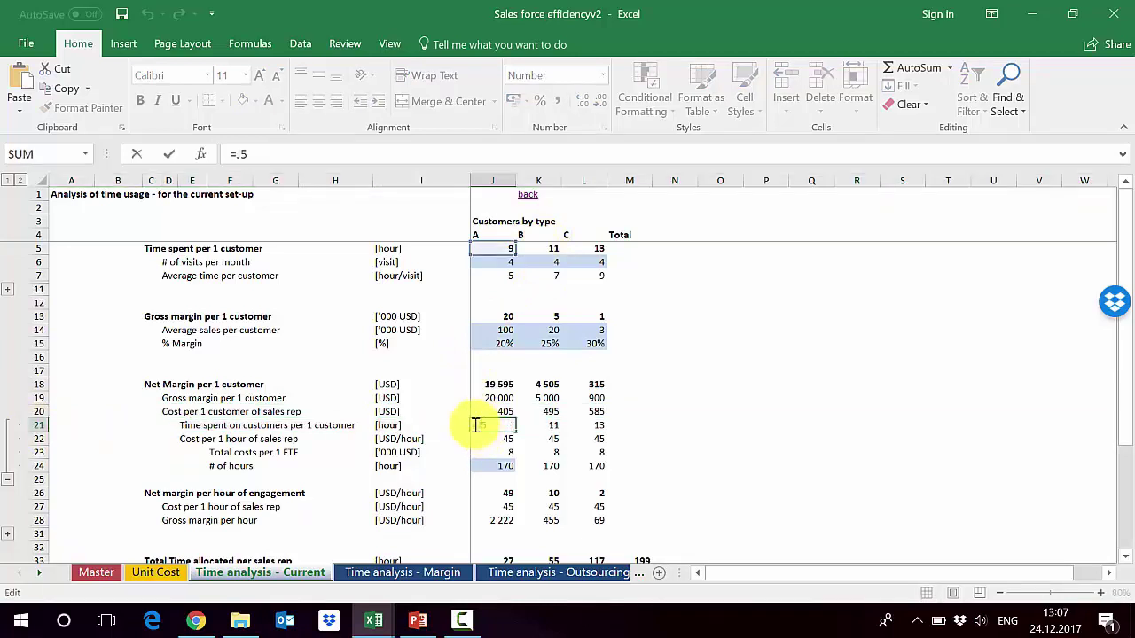
pyautogui.press('Return')
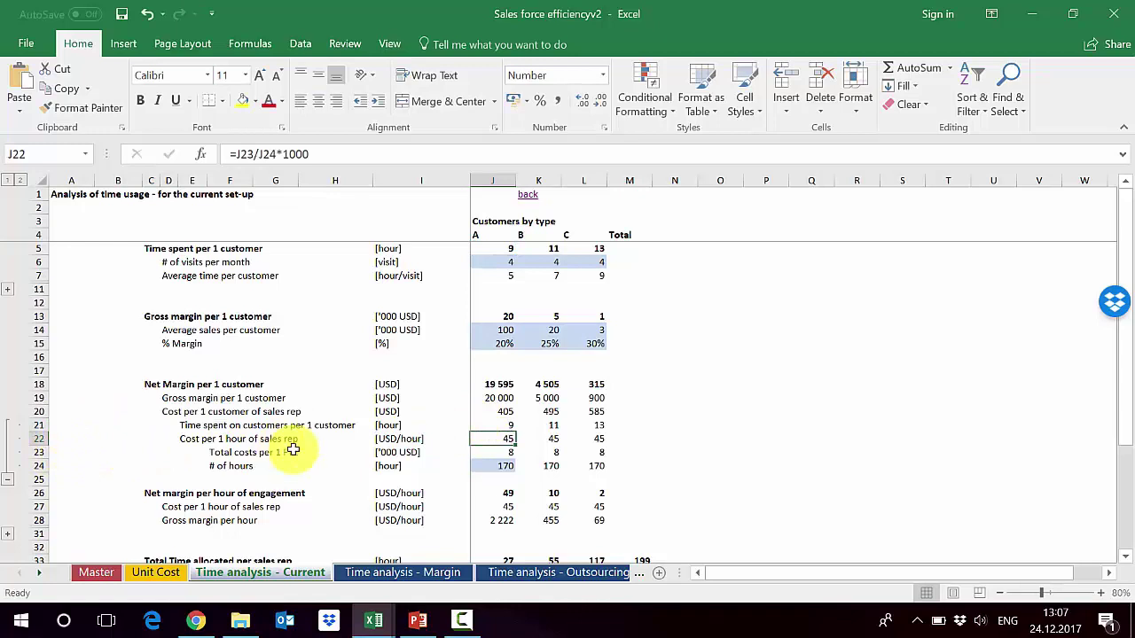
pyautogui.click(33, 440)
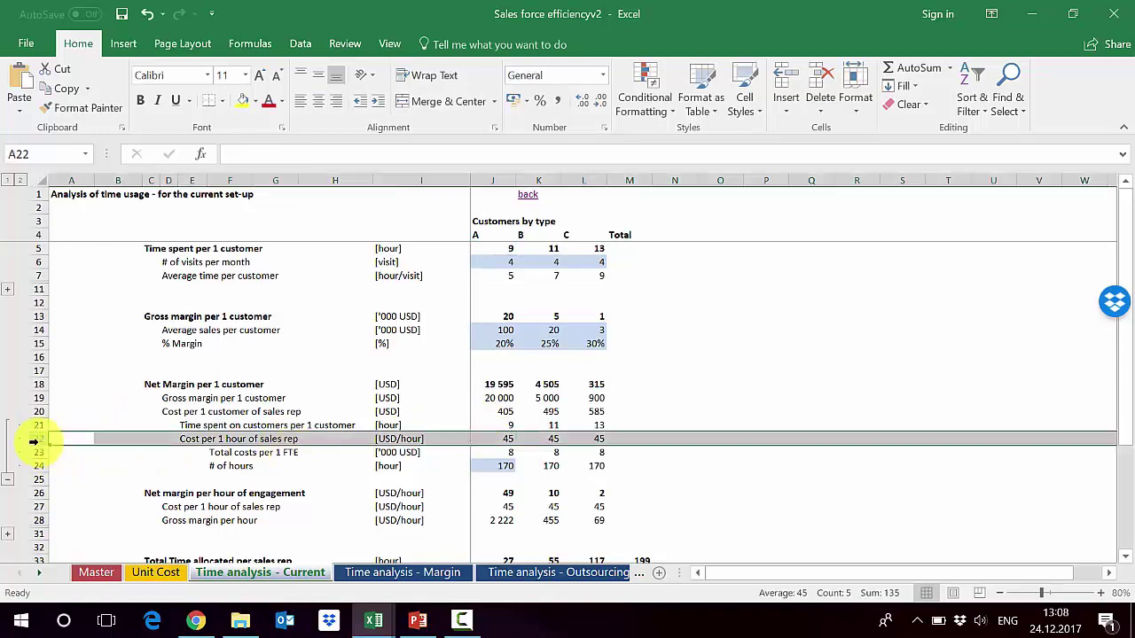
pyautogui.click(487, 439)
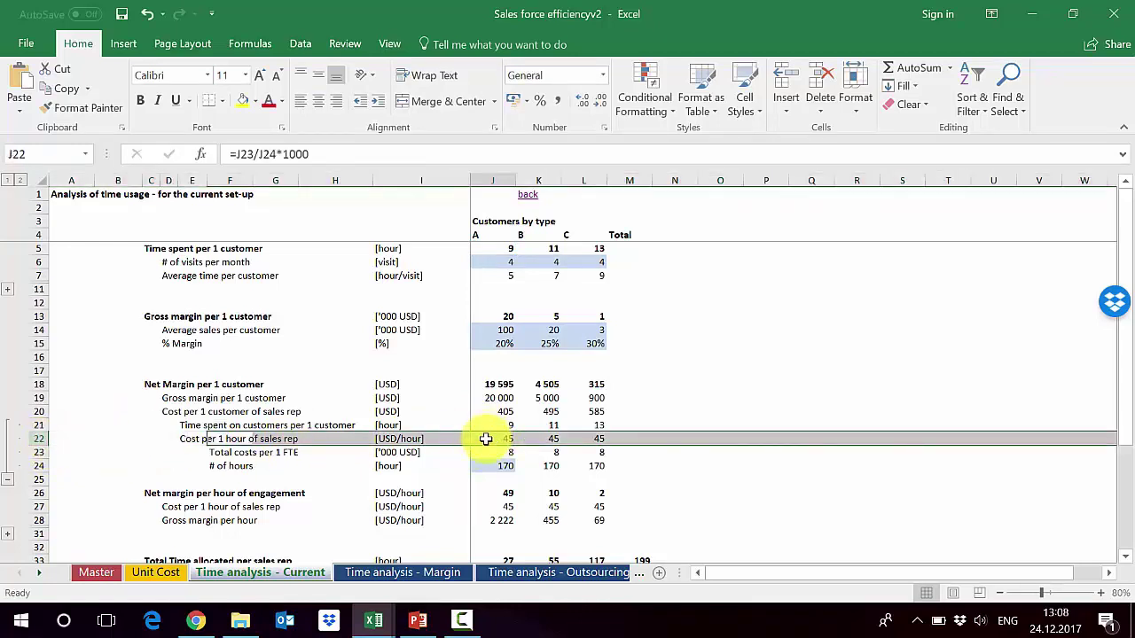
pyautogui.click(486, 453)
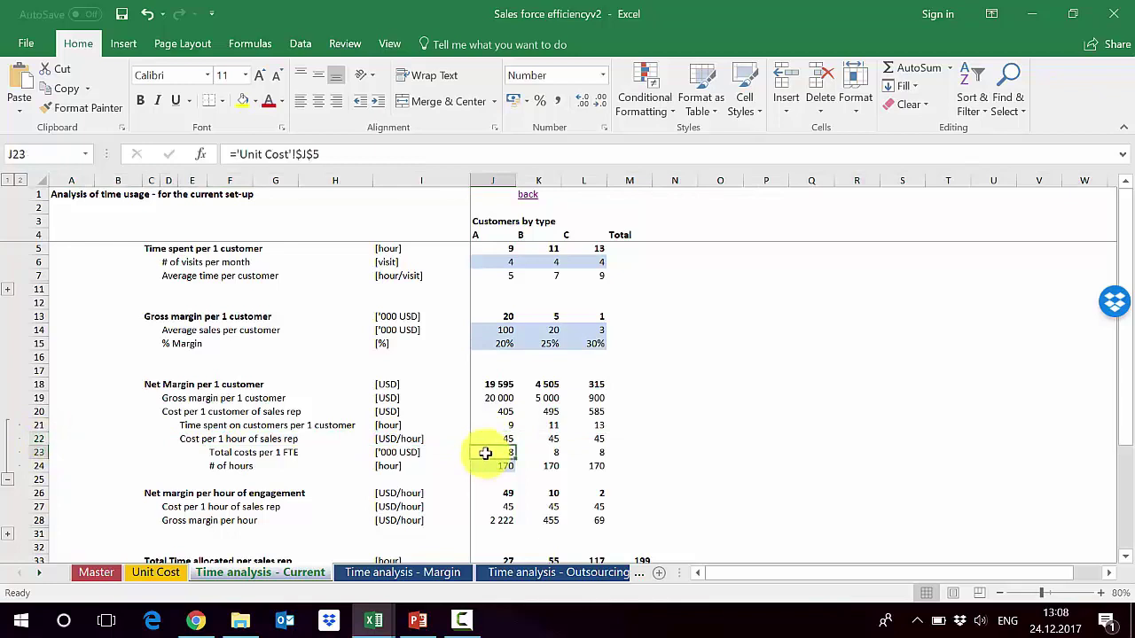
pyautogui.doubleClick(485, 453)
pyautogui.press('Return')
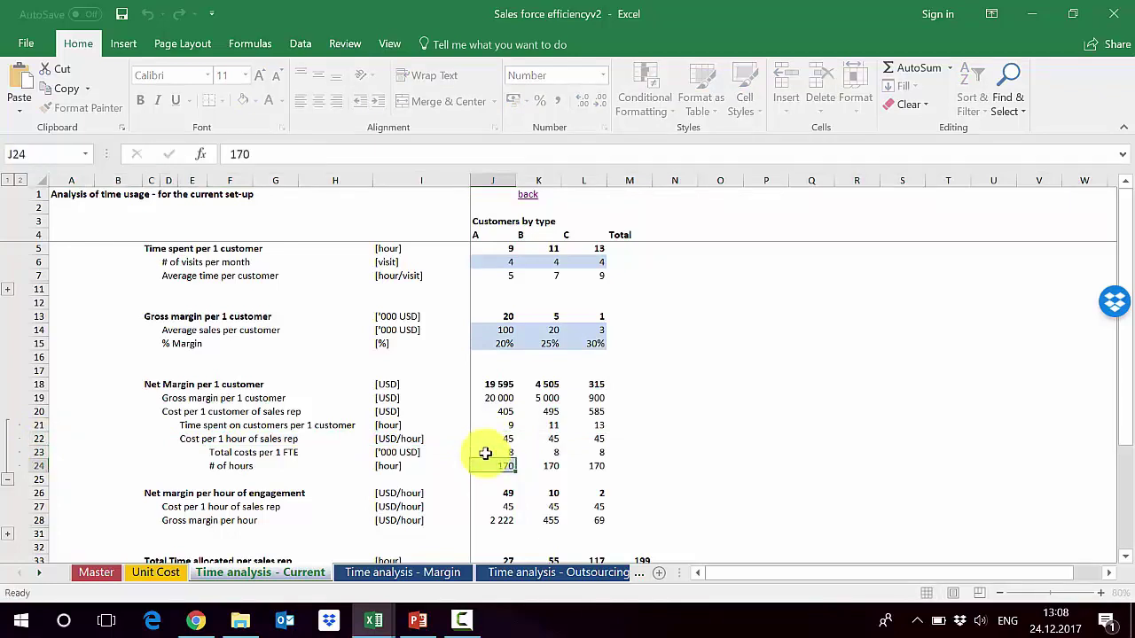
pyautogui.click(486, 453)
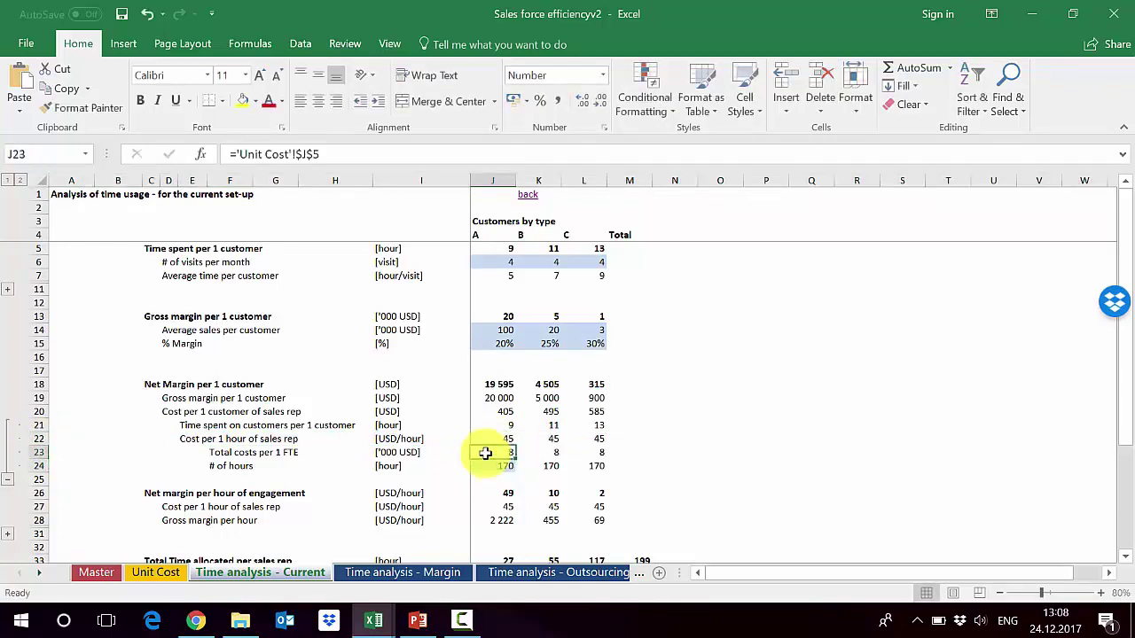
pyautogui.press('Up')
pyautogui.click(486, 465)
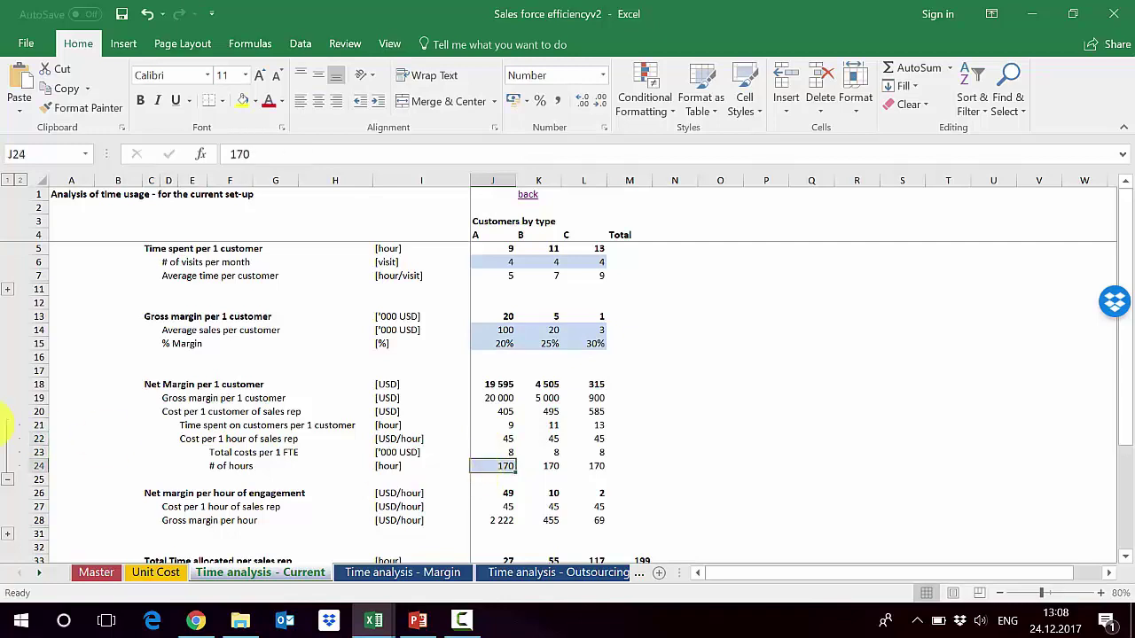
pyautogui.click(32, 465)
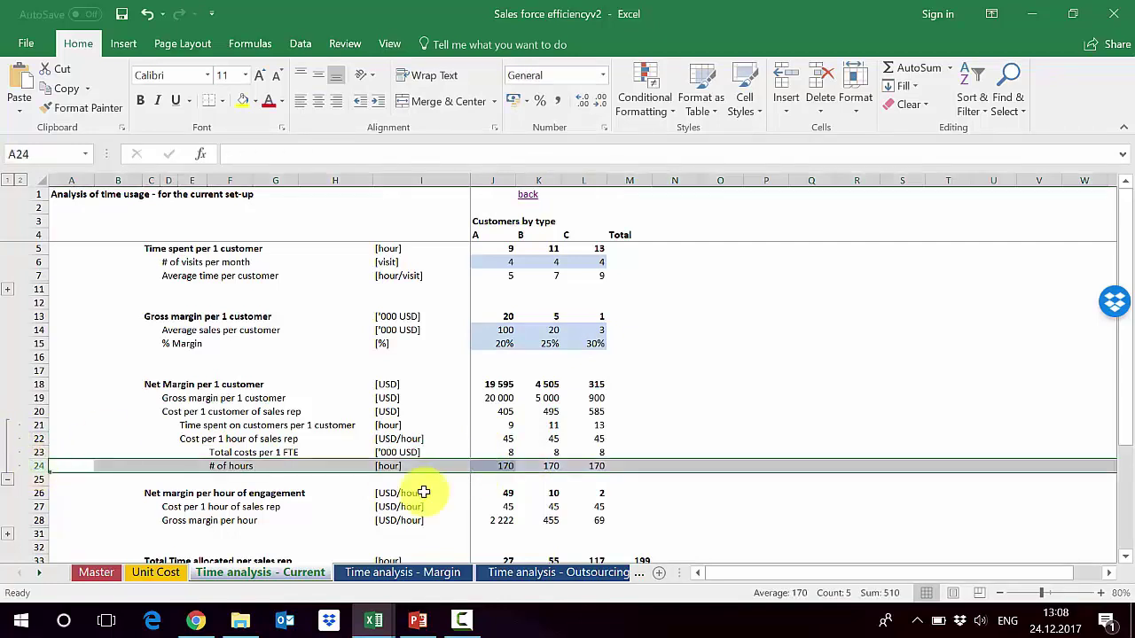
pyautogui.click(41, 425)
pyautogui.click(33, 438)
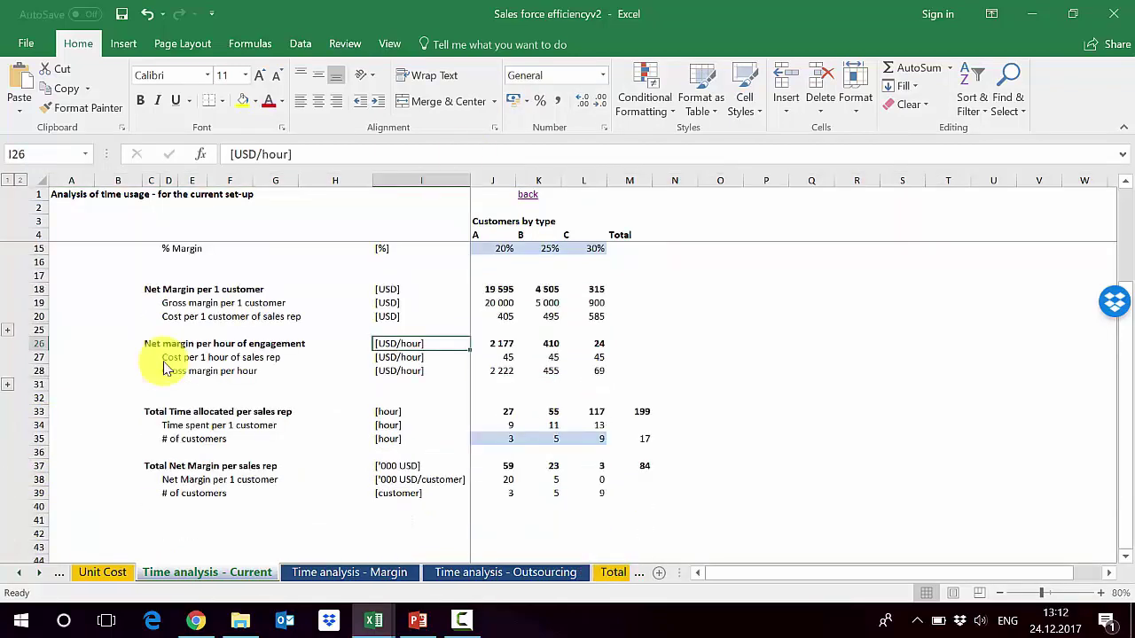
# Review the net margin per hour and sales-rep cost per hour rows, tracing type A's cost source.
pyautogui.click(122, 343)
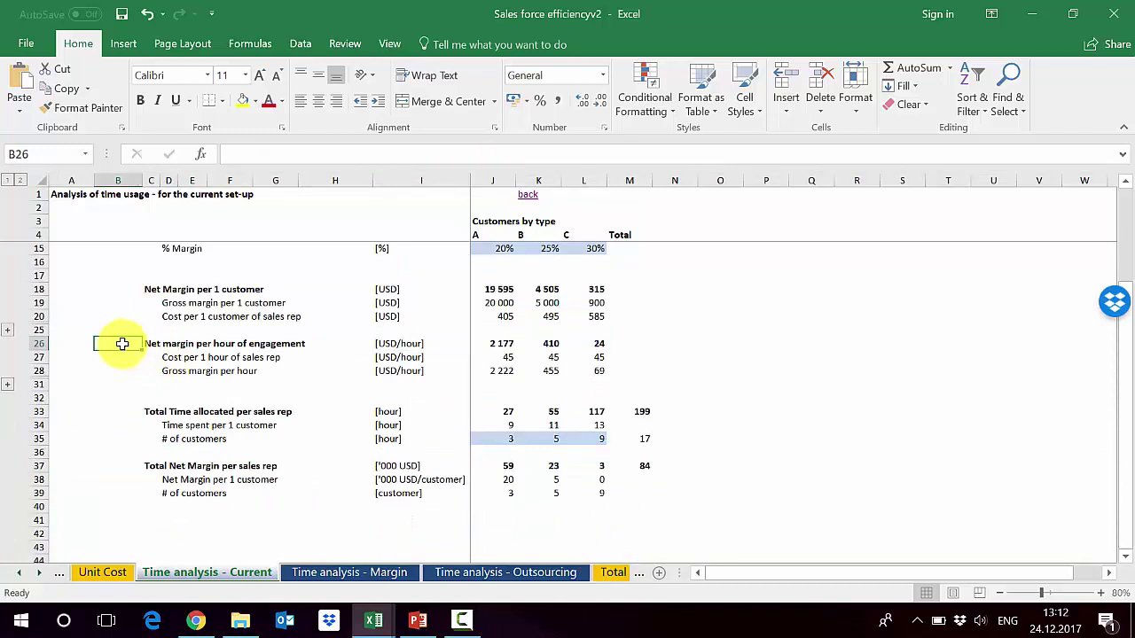
pyautogui.click(31, 342)
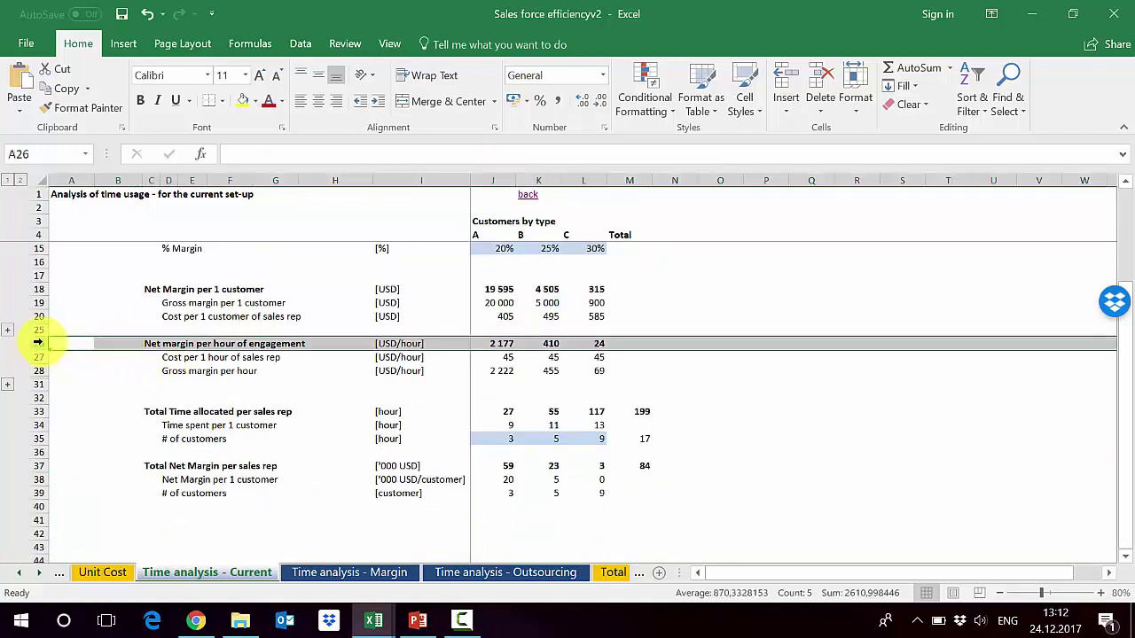
pyautogui.click(32, 358)
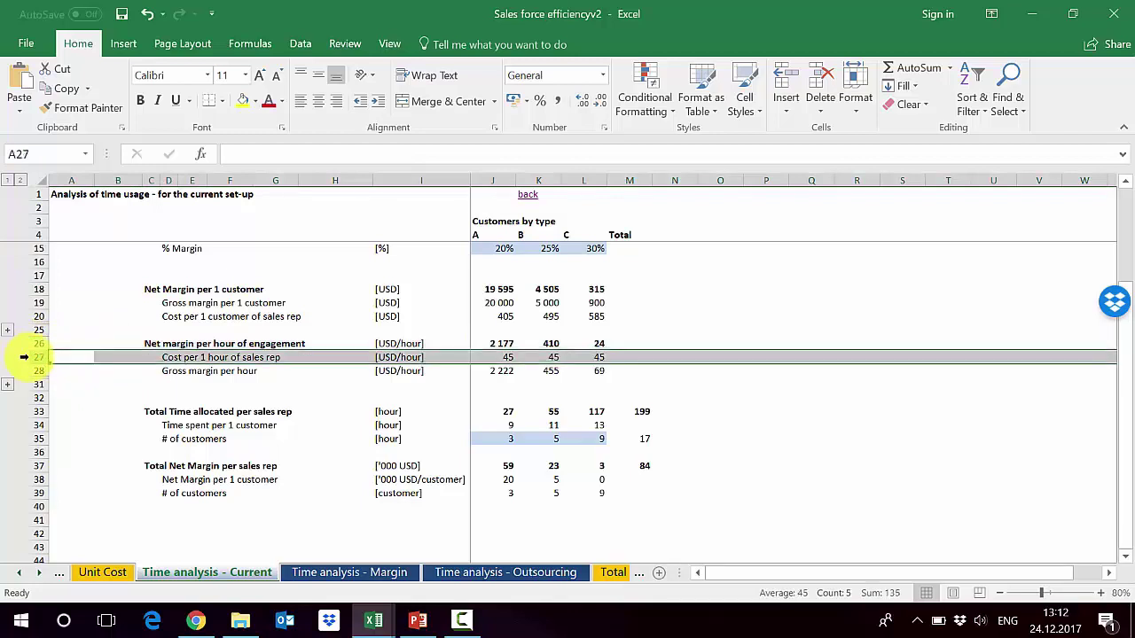
pyautogui.click(479, 356)
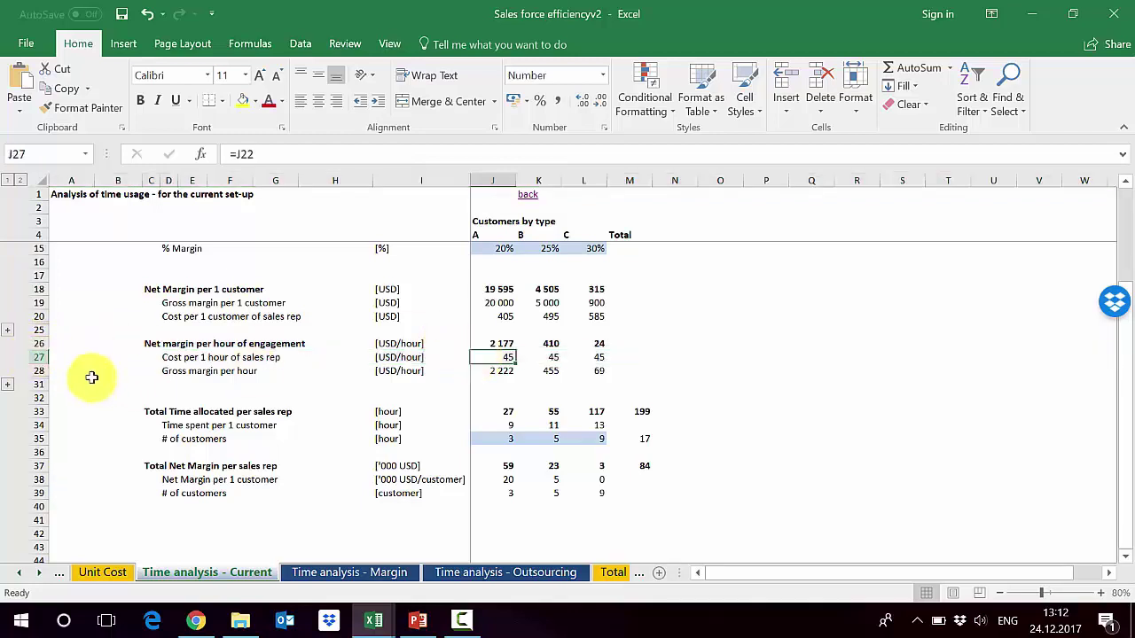
pyautogui.click(35, 369)
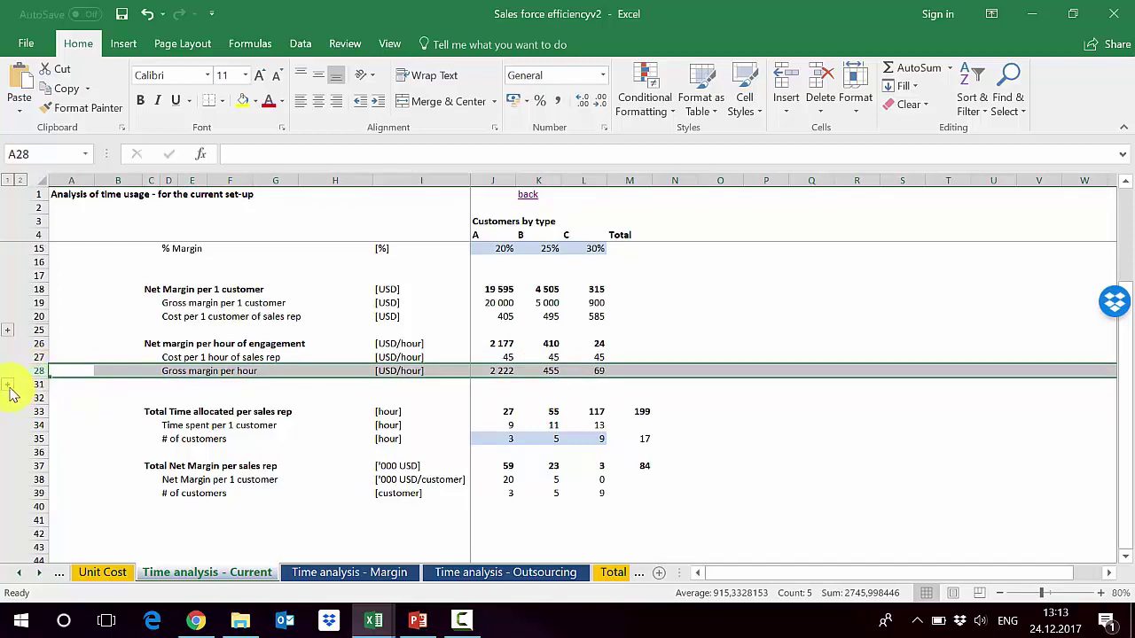
# Expand the gross margin per hour detail to see margin and time per customer, then collapse it.
pyautogui.click(8, 384)
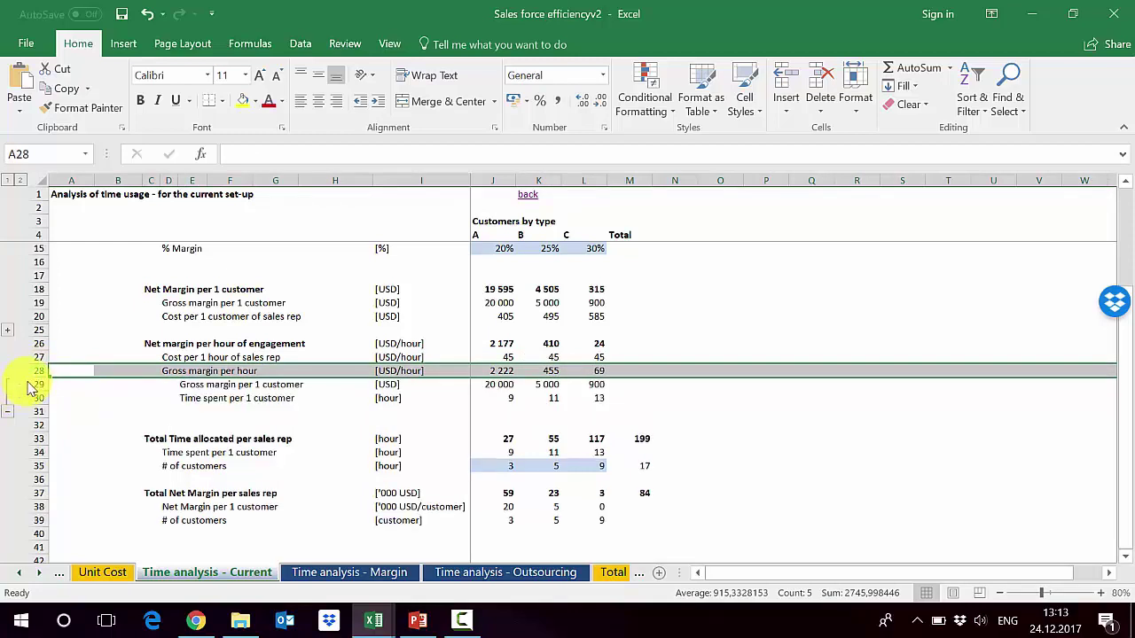
pyautogui.click(34, 384)
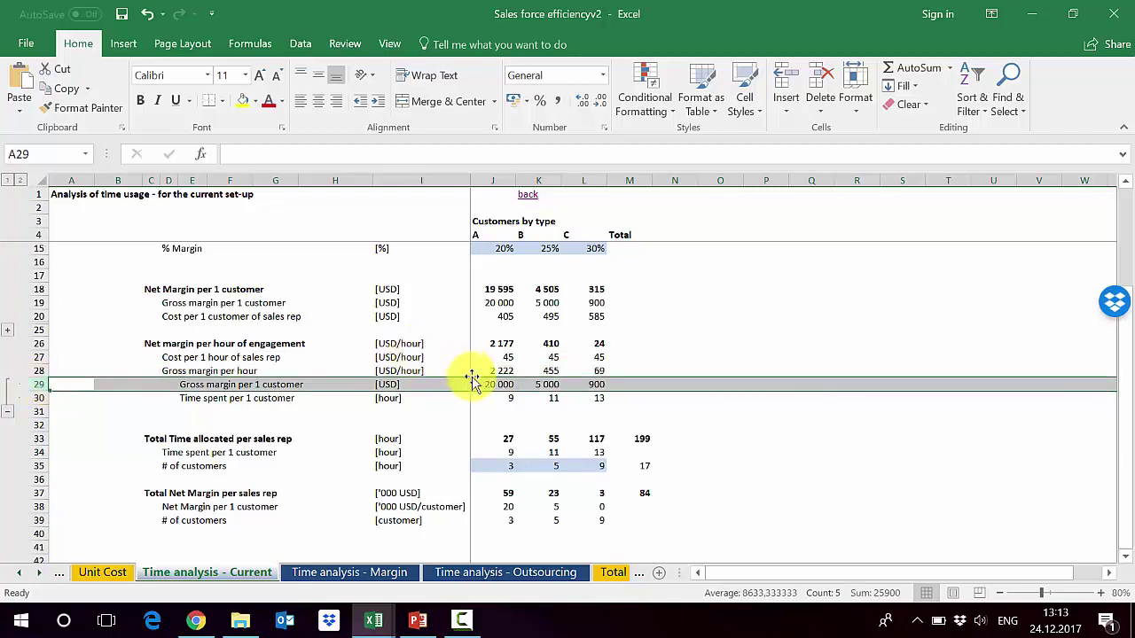
pyautogui.click(36, 398)
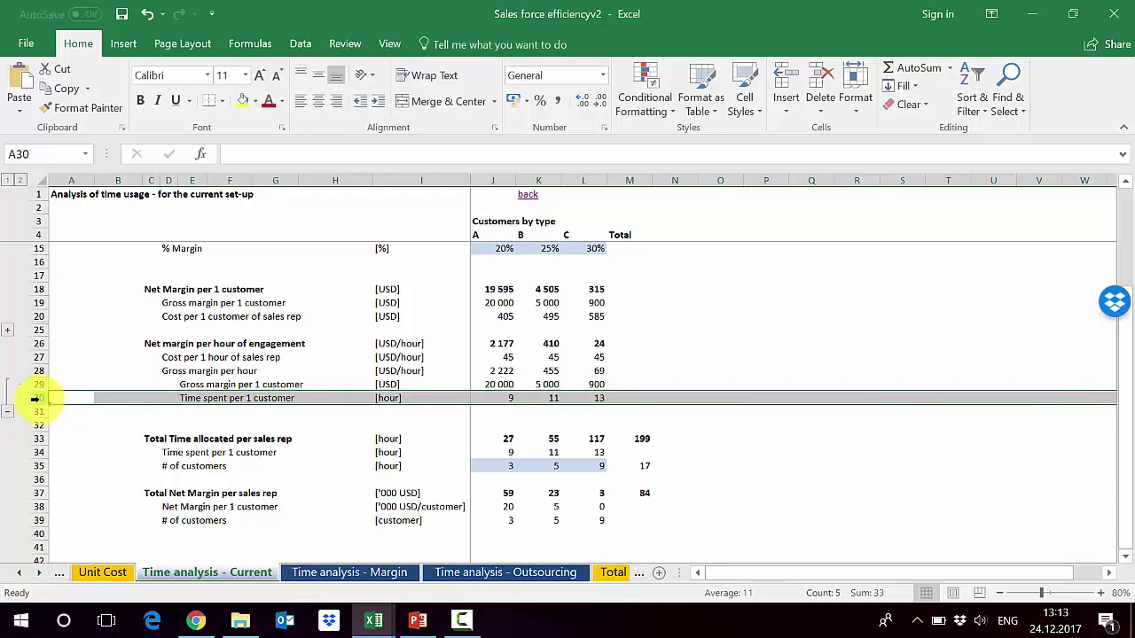
pyautogui.click(480, 373)
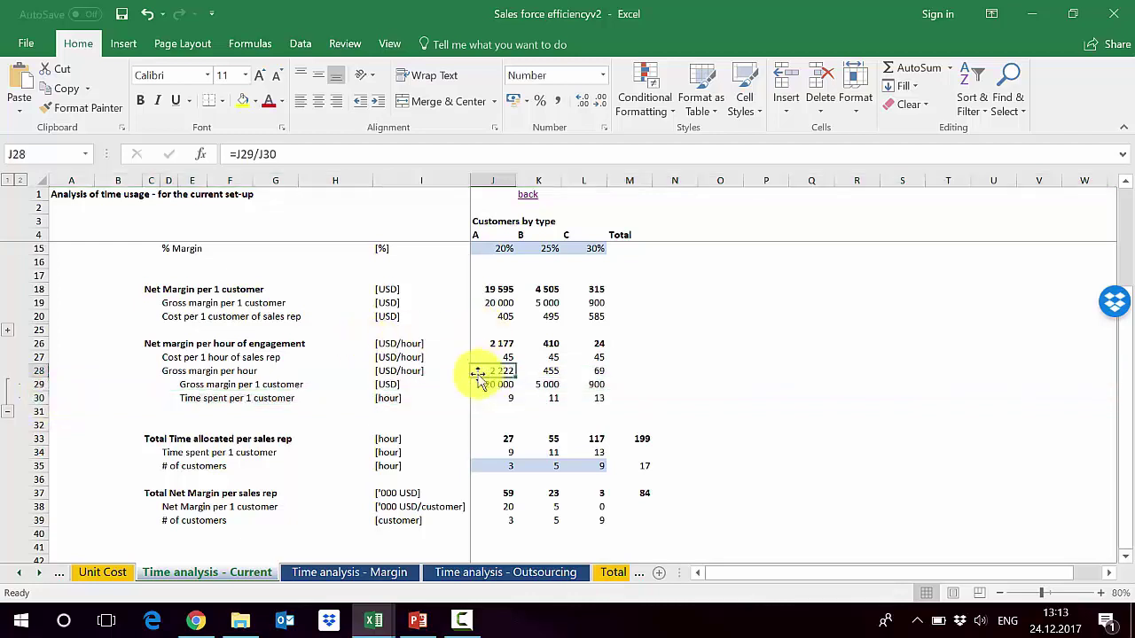
pyautogui.click(9, 413)
# Inspect the gross margin per hour formulas for types A, B and C, returning to net margin per hour.
pyautogui.click(492, 180)
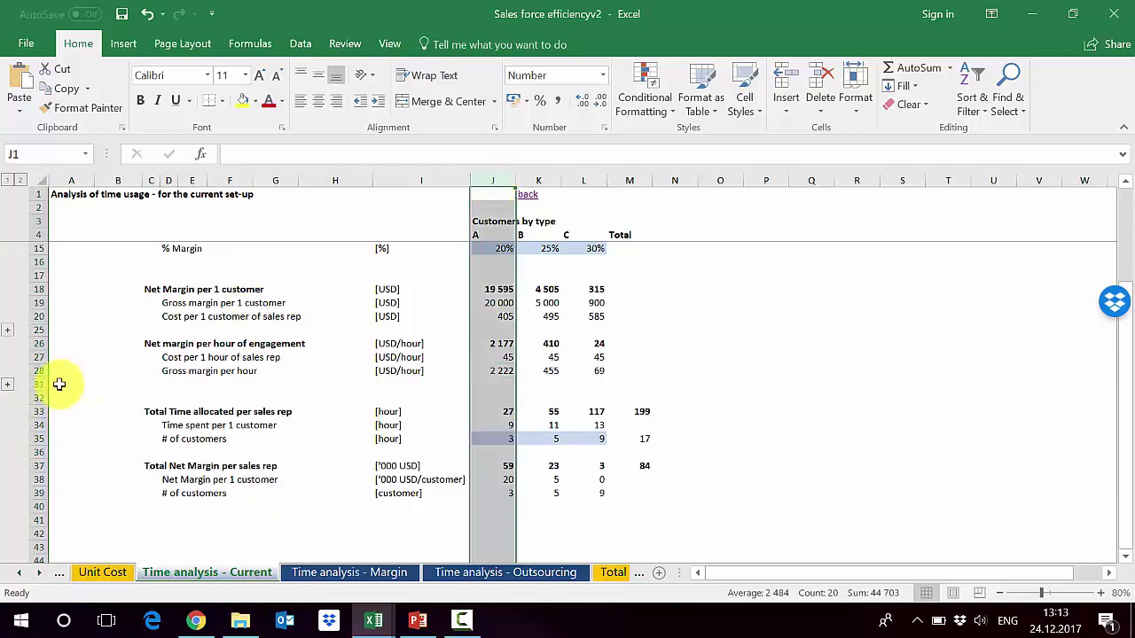
pyautogui.click(31, 371)
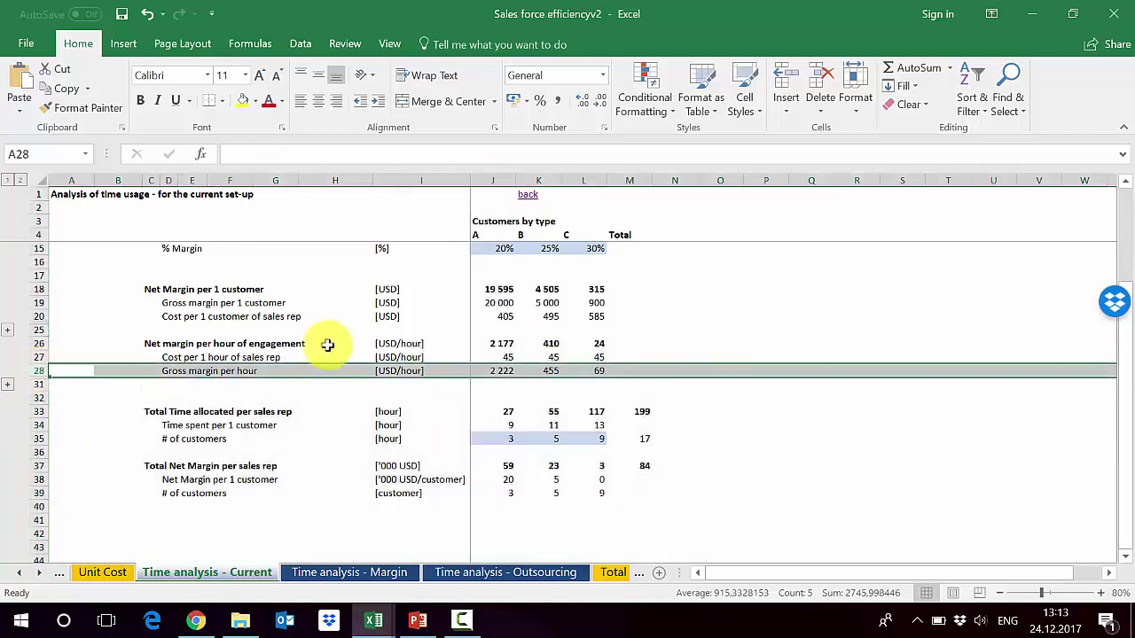
pyautogui.click(480, 370)
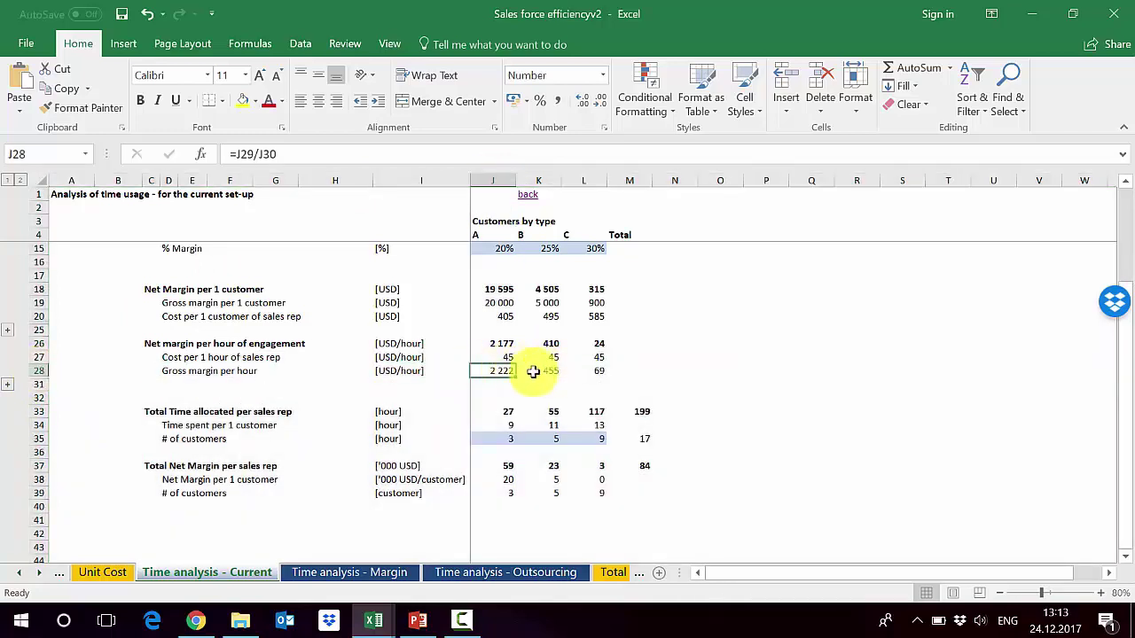
pyautogui.click(529, 370)
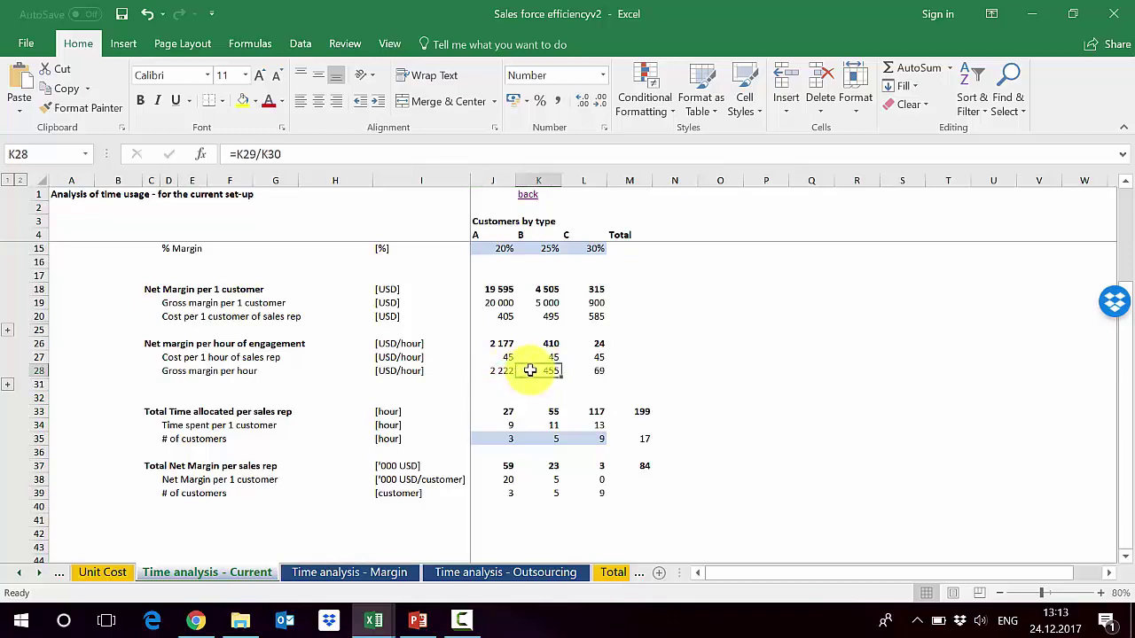
pyautogui.click(581, 372)
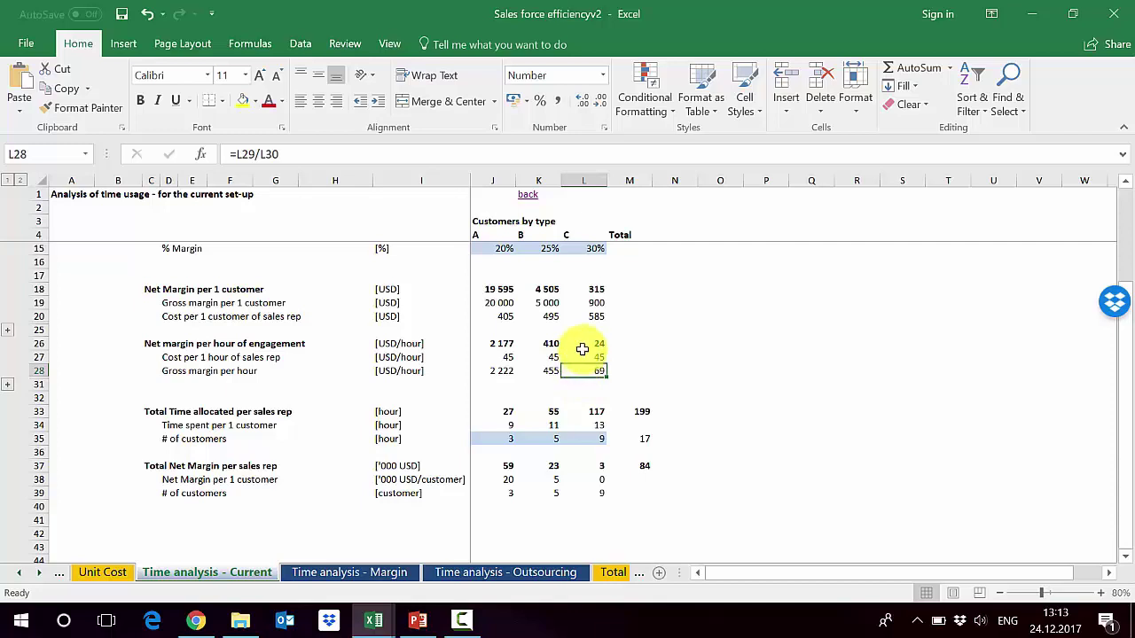
pyautogui.click(33, 344)
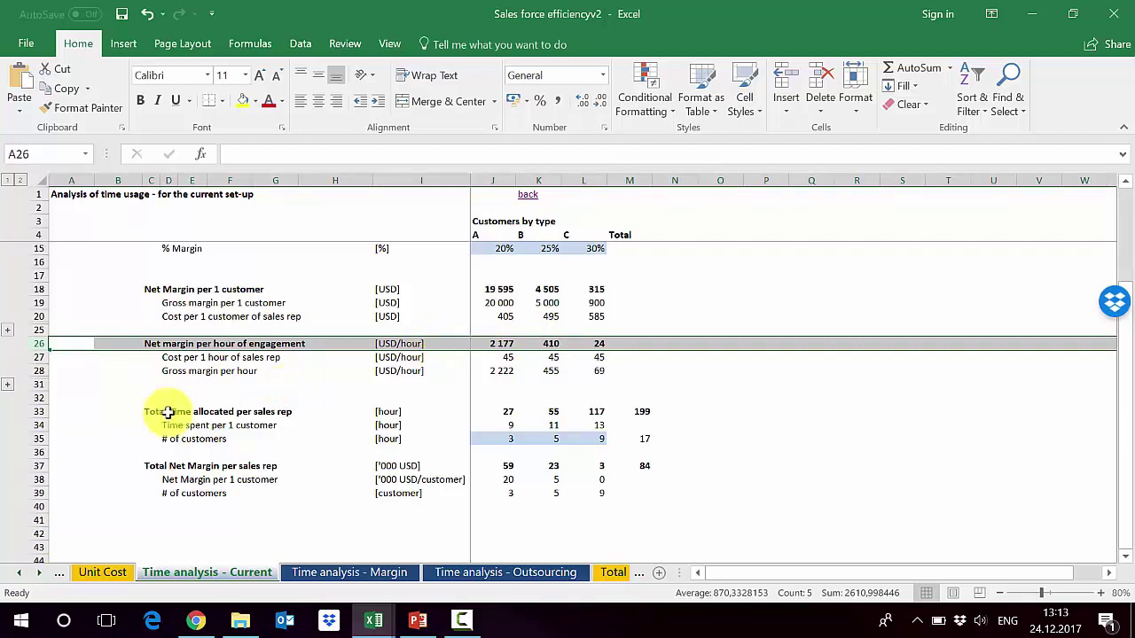
pyautogui.click(29, 425)
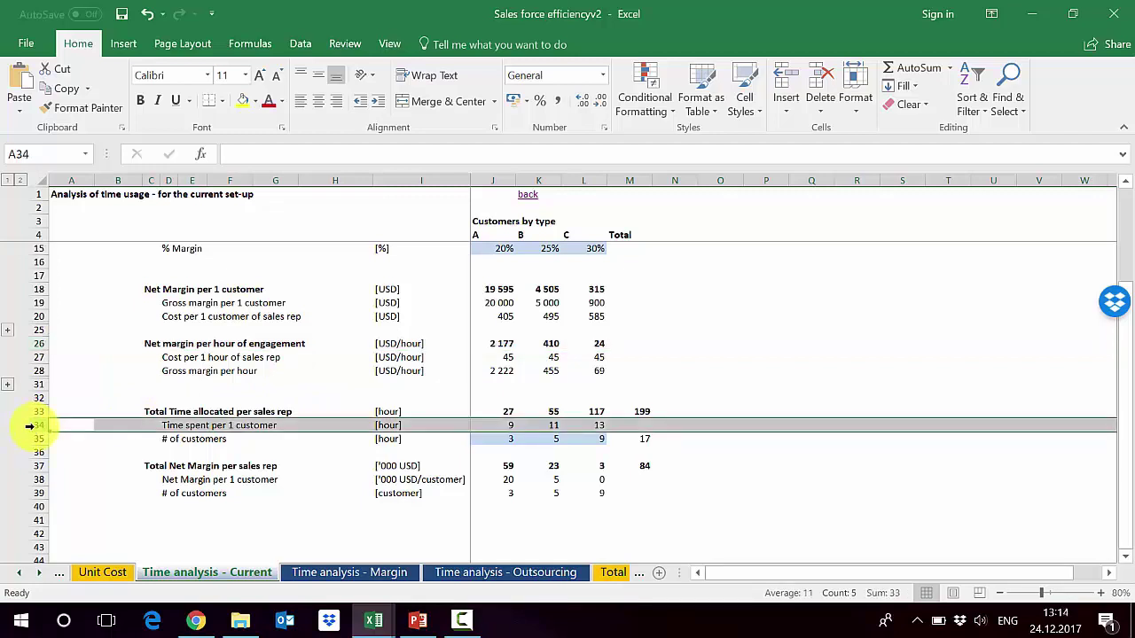
pyautogui.click(493, 425)
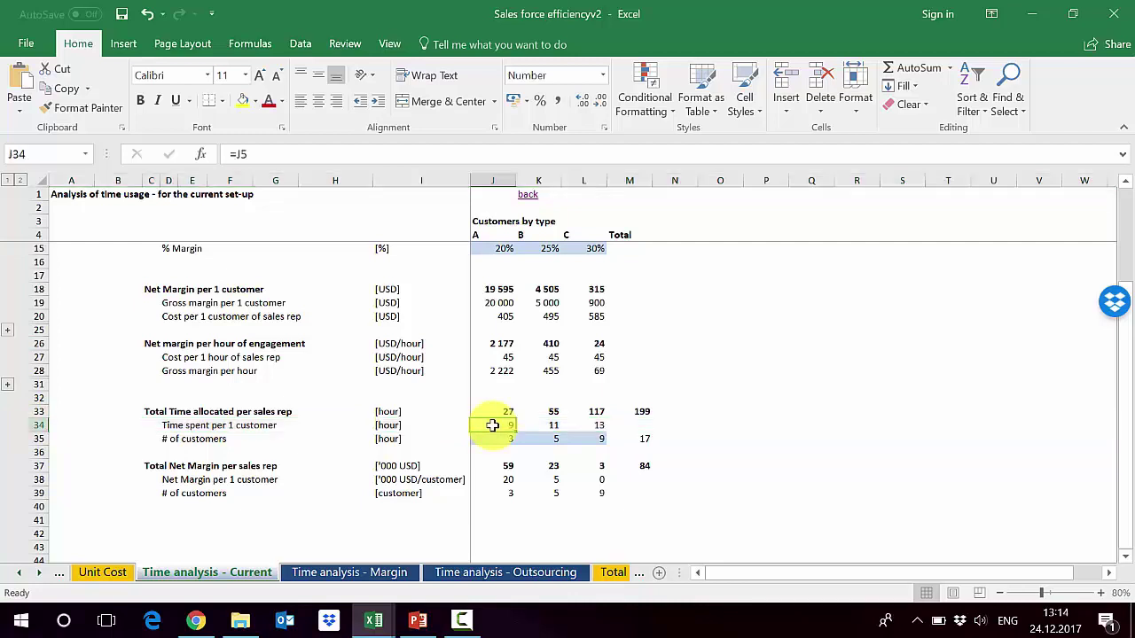
pyautogui.click(582, 425)
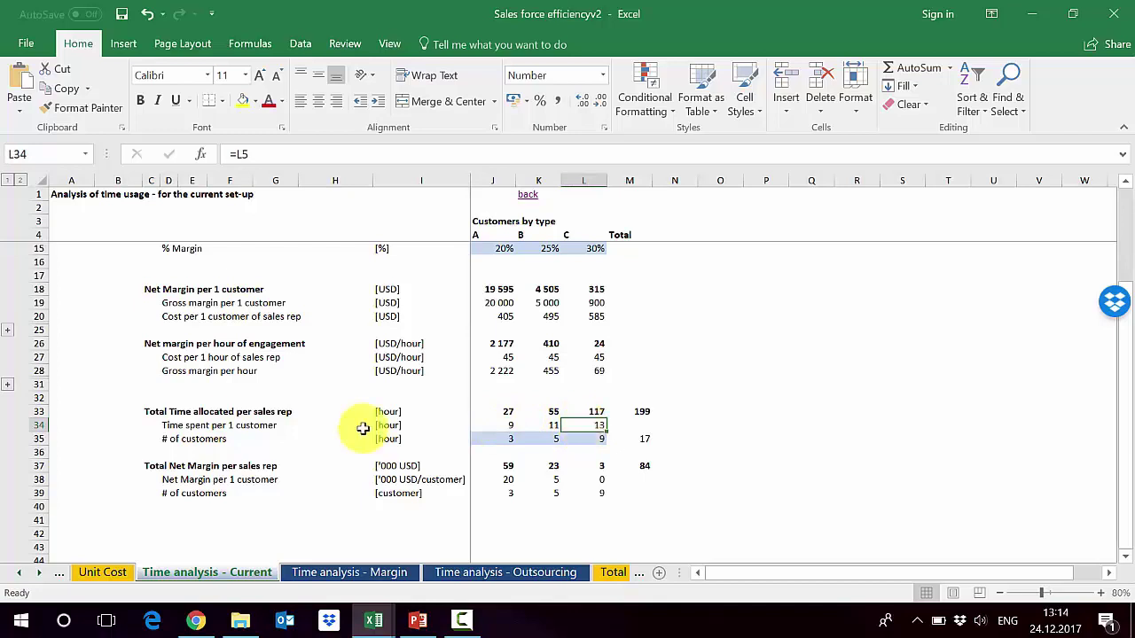
pyautogui.click(33, 439)
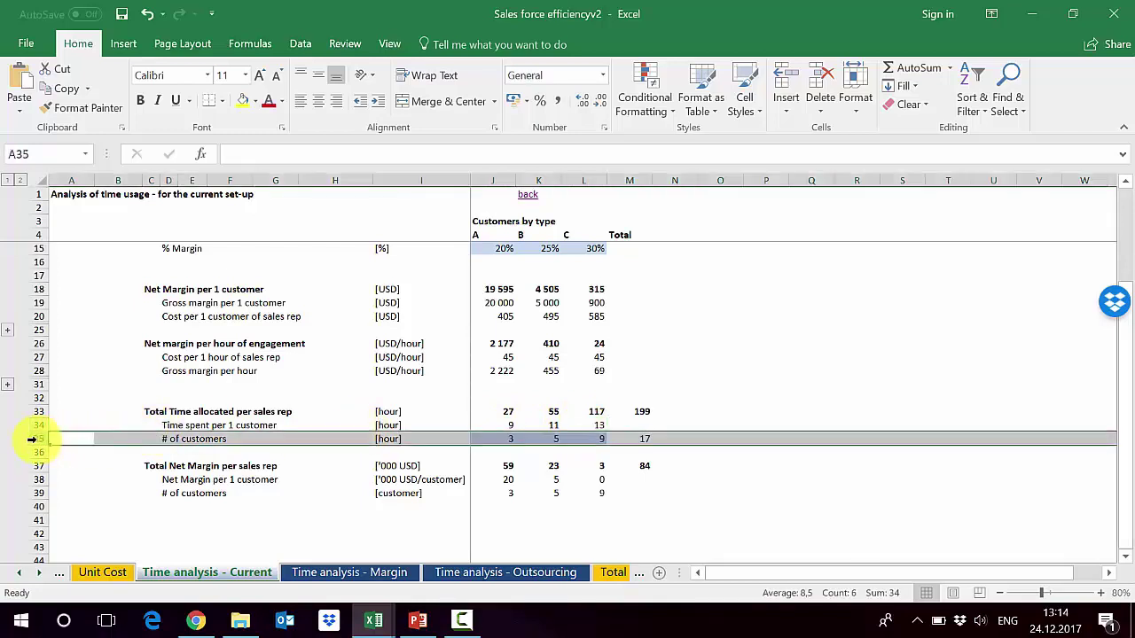
pyautogui.click(489, 438)
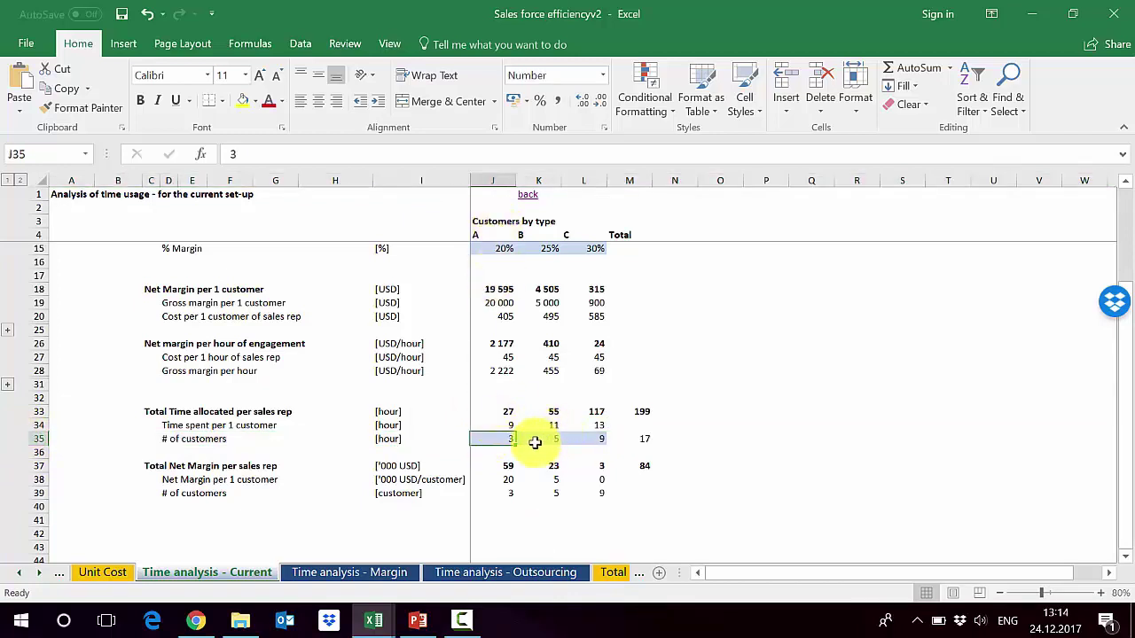
pyautogui.press('Tab')
pyautogui.keyDown('ctrl'); pyautogui.click(580, 439); pyautogui.keyUp('ctrl')
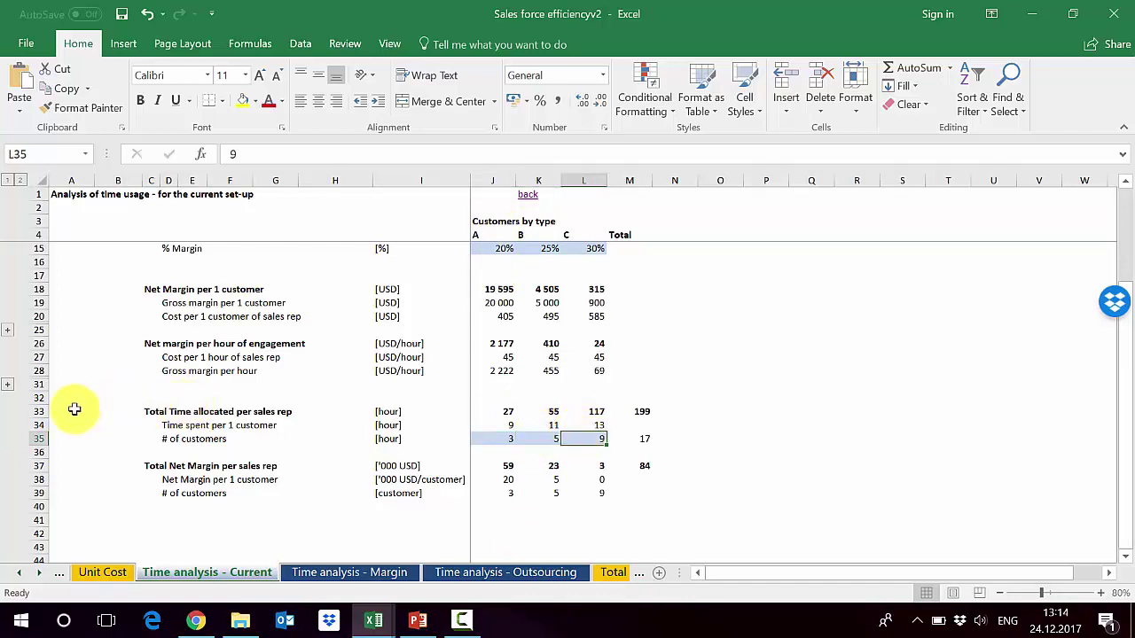
pyautogui.click(33, 412)
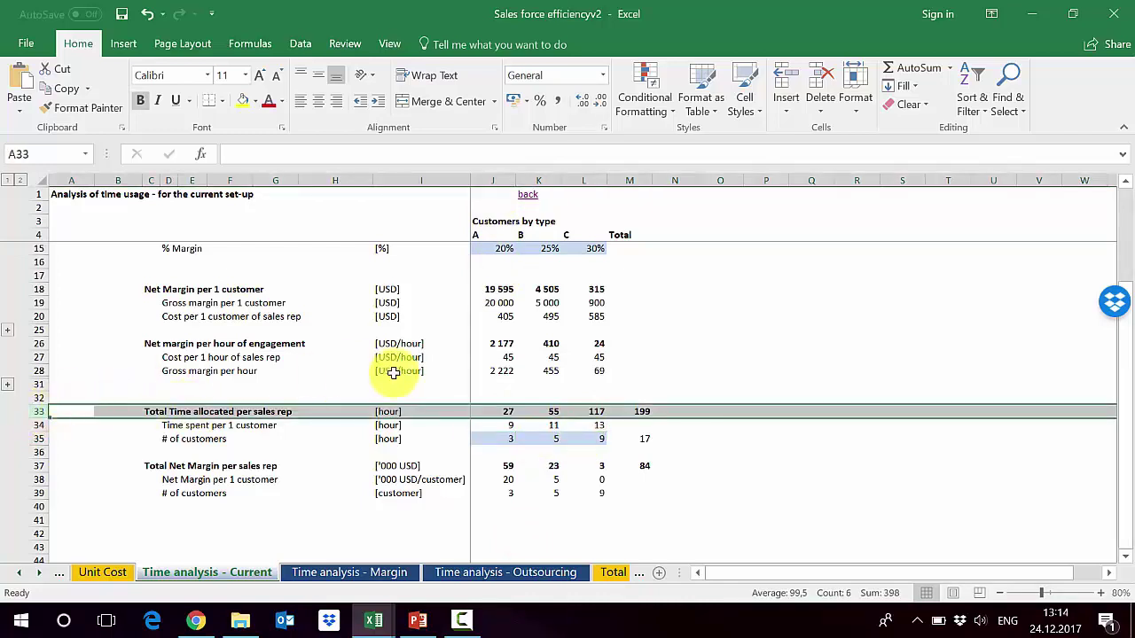
pyautogui.click(478, 411)
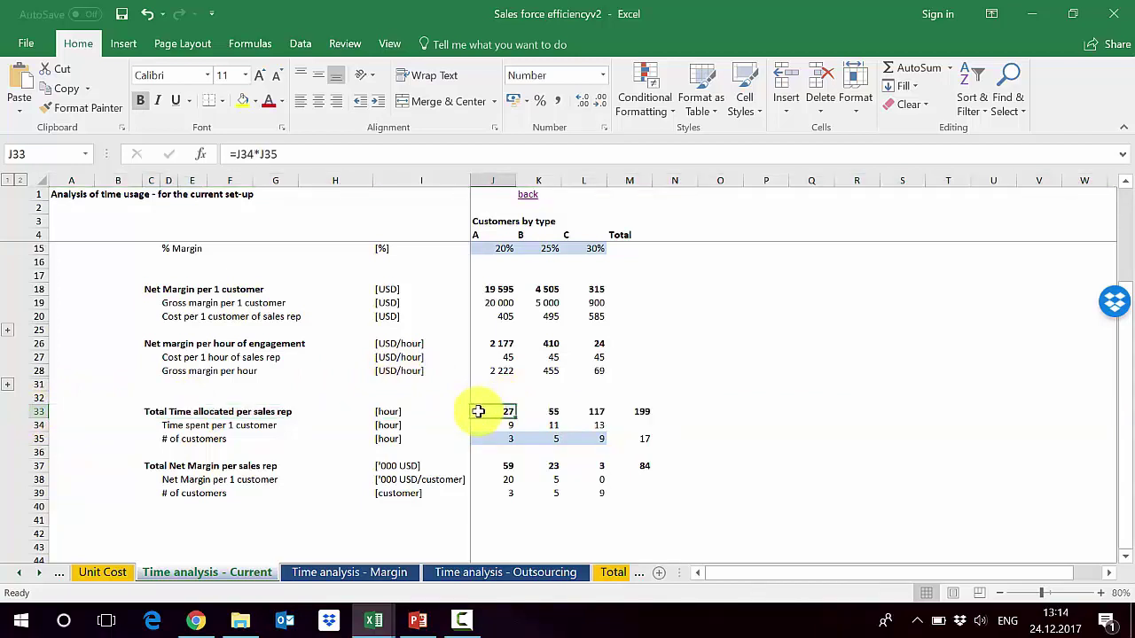
pyautogui.click(492, 181)
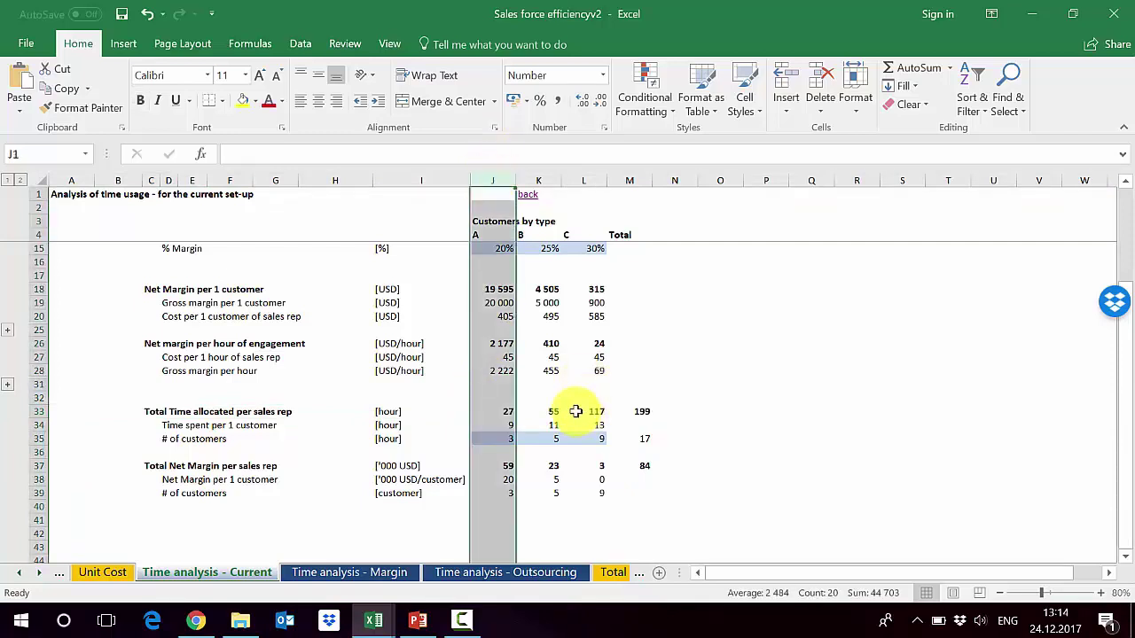
pyautogui.click(575, 411)
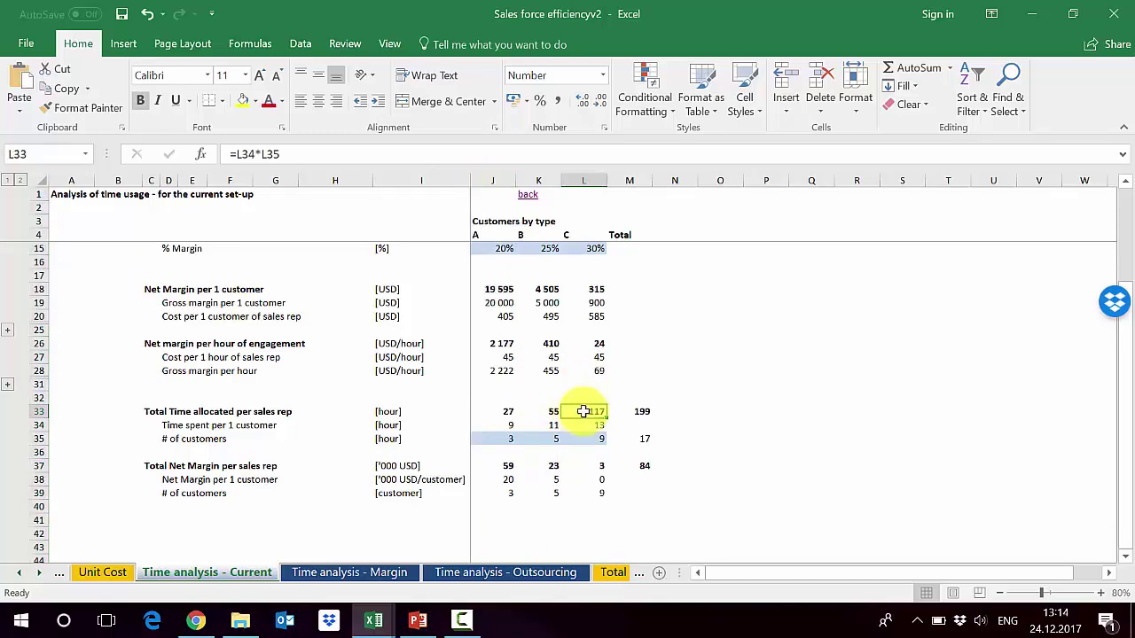
pyautogui.click(620, 412)
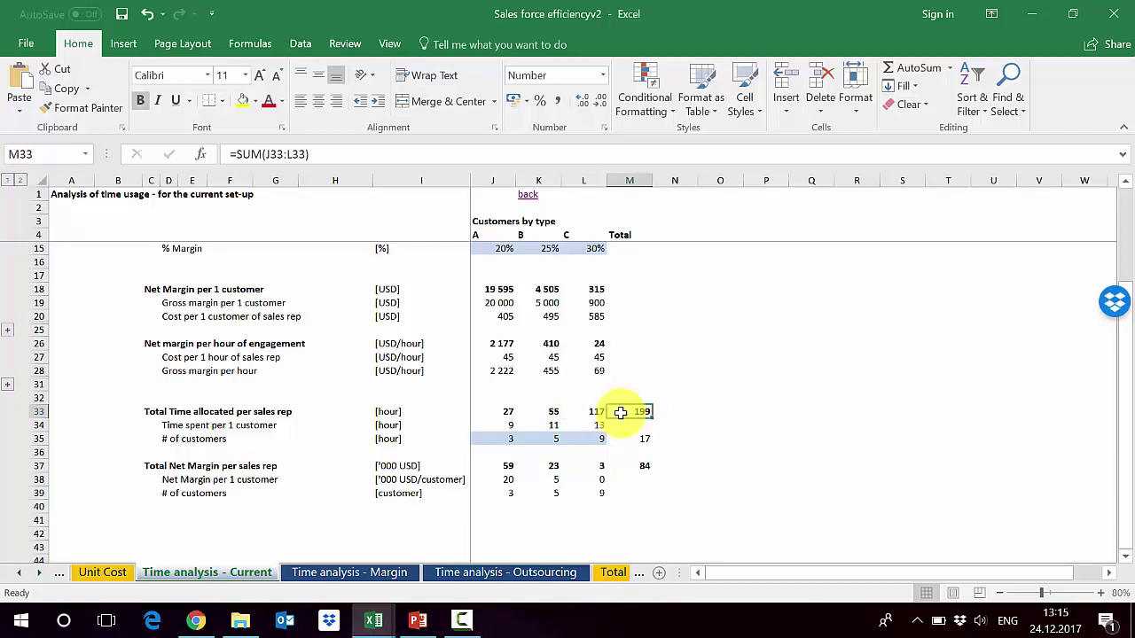
pyautogui.click(573, 412)
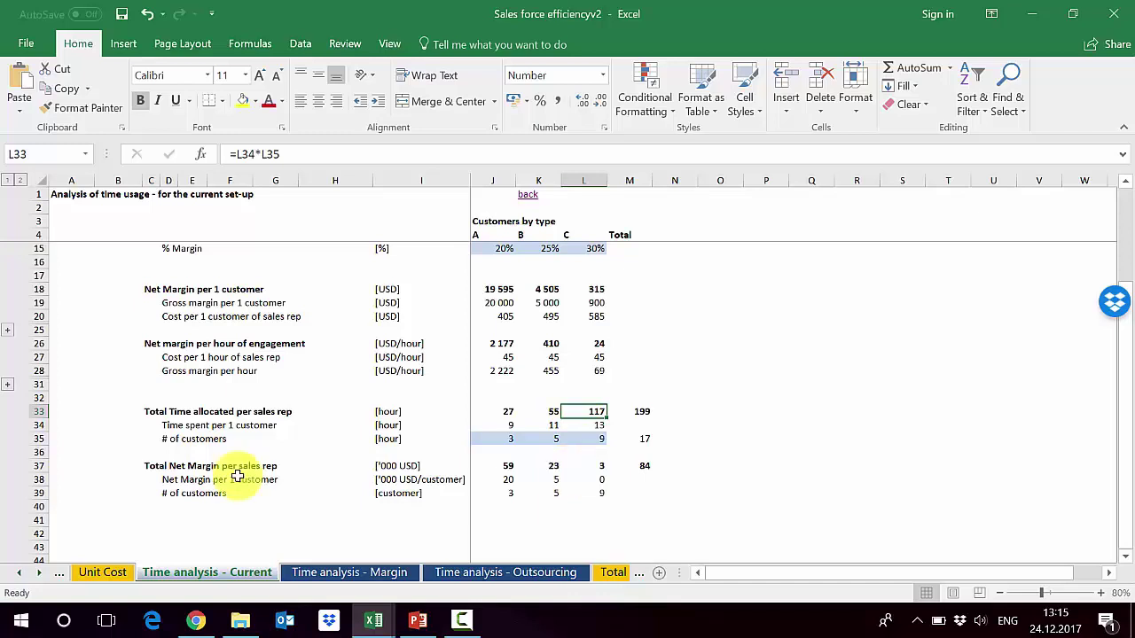
pyautogui.click(24, 465)
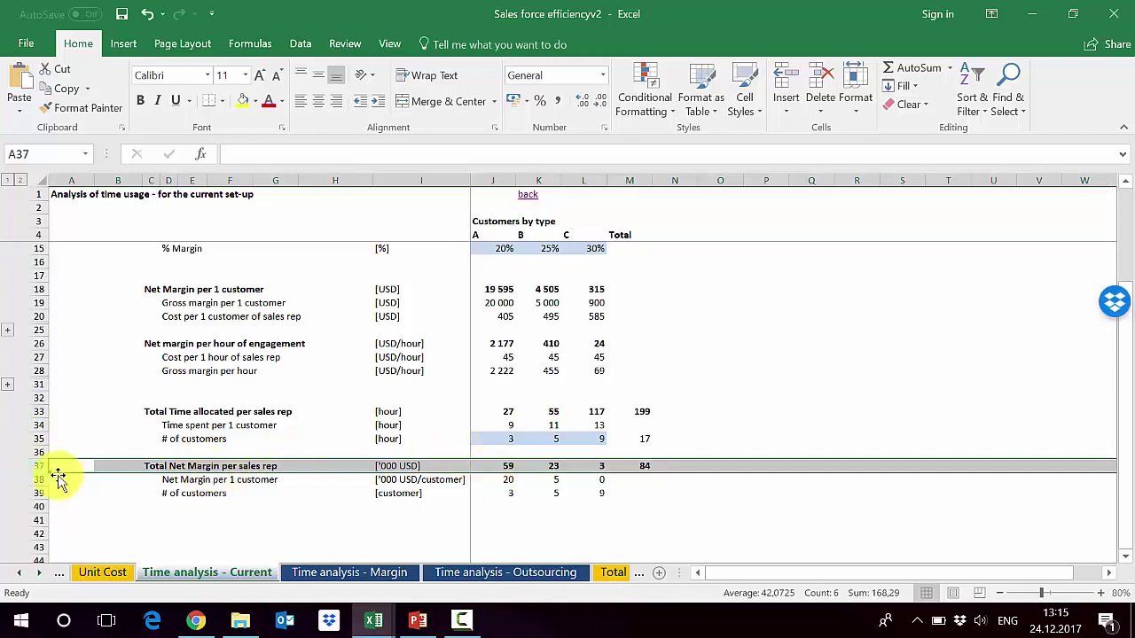
pyautogui.click(39, 480)
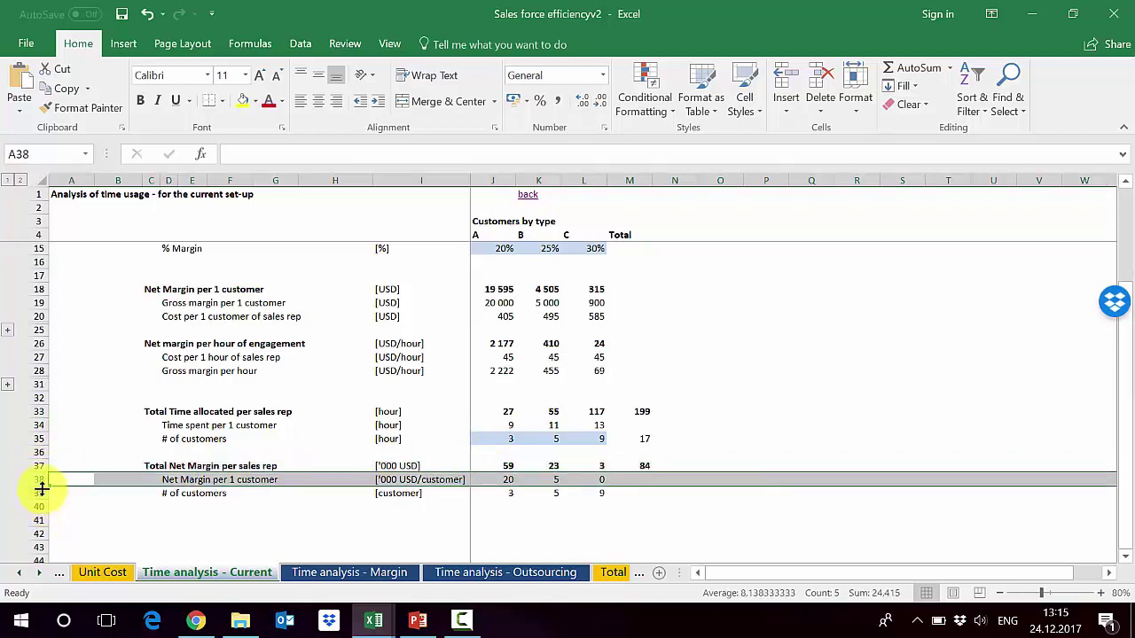
pyautogui.click(35, 493)
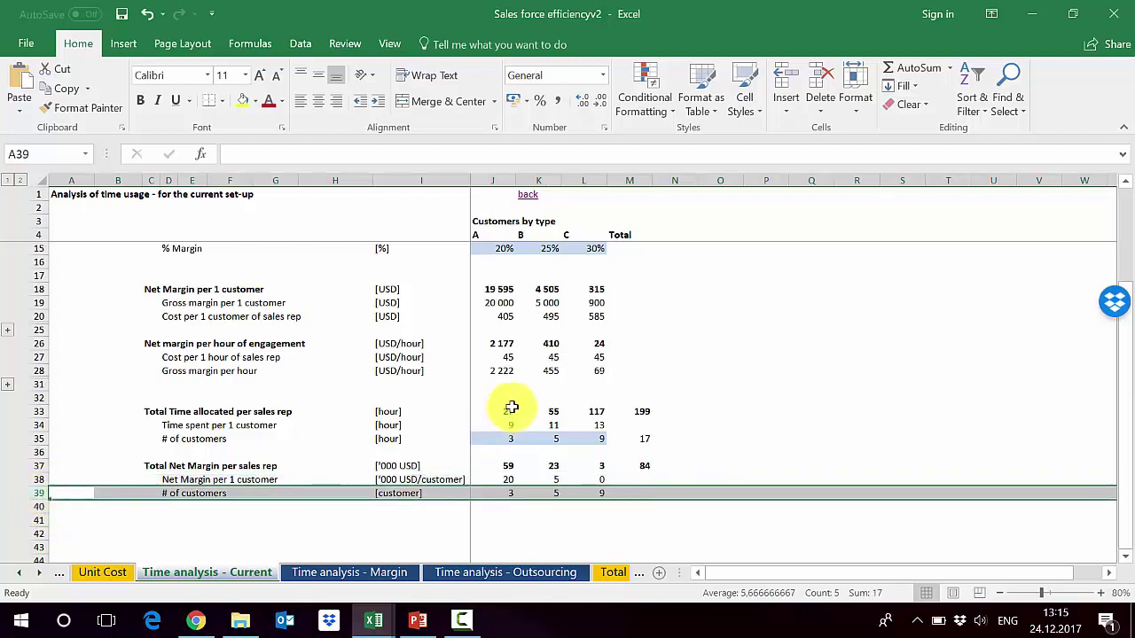
pyautogui.click(490, 465)
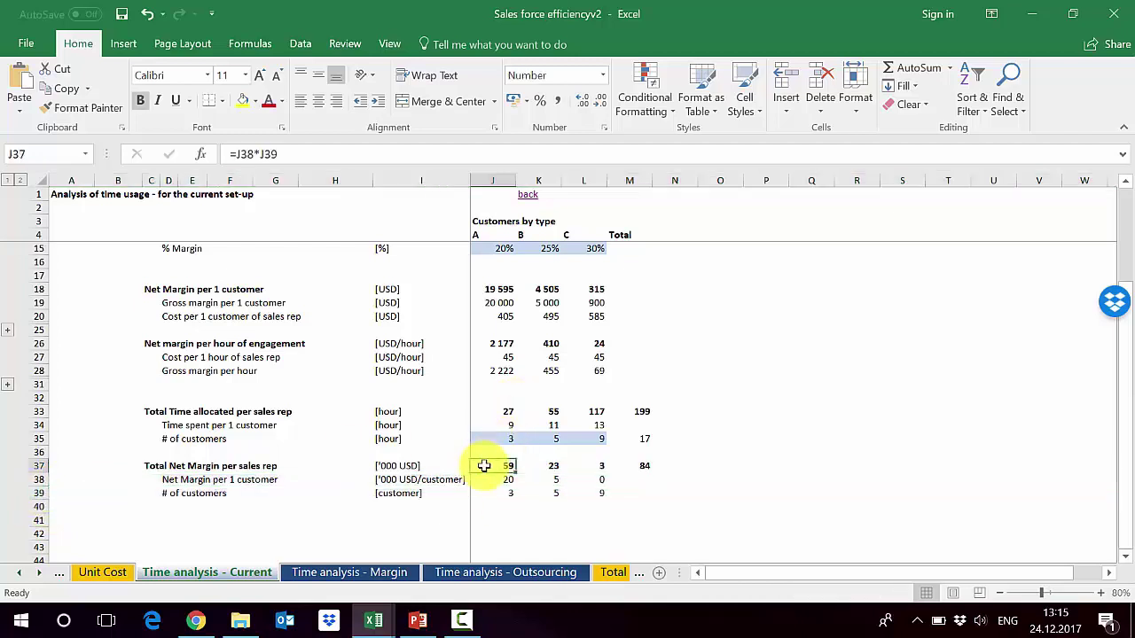
pyautogui.click(626, 467)
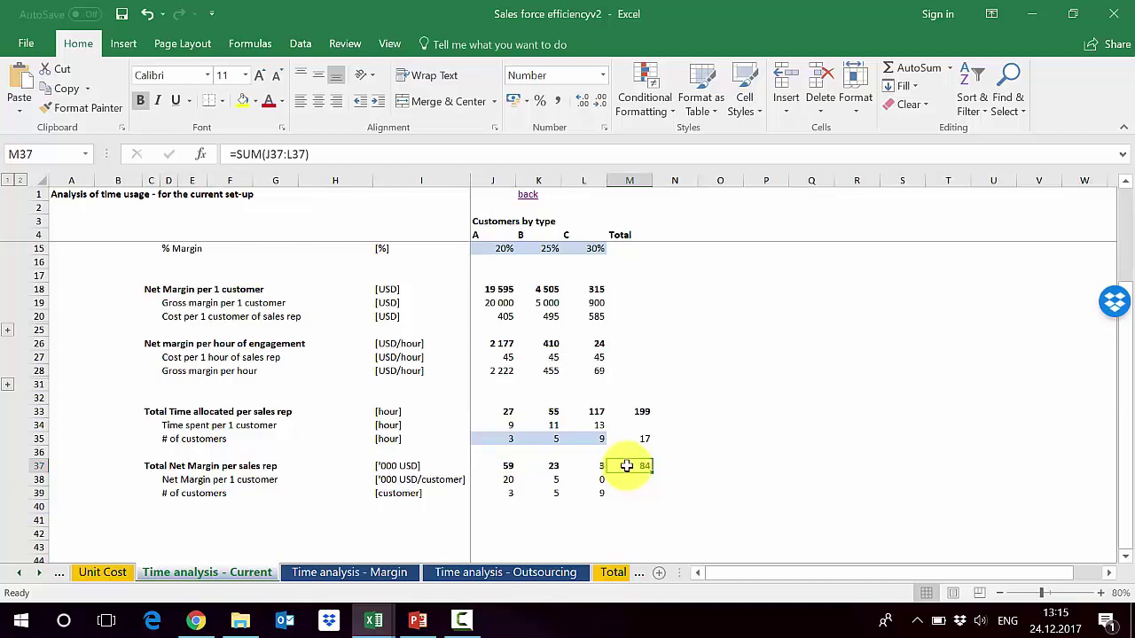
pyautogui.click(496, 465)
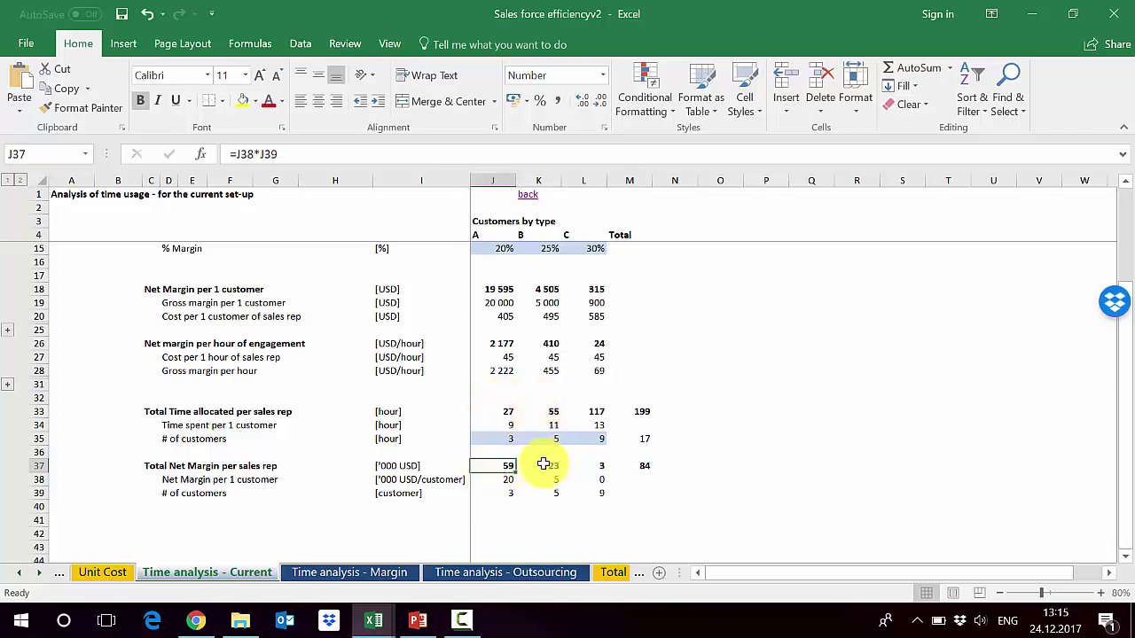
pyautogui.click(532, 465)
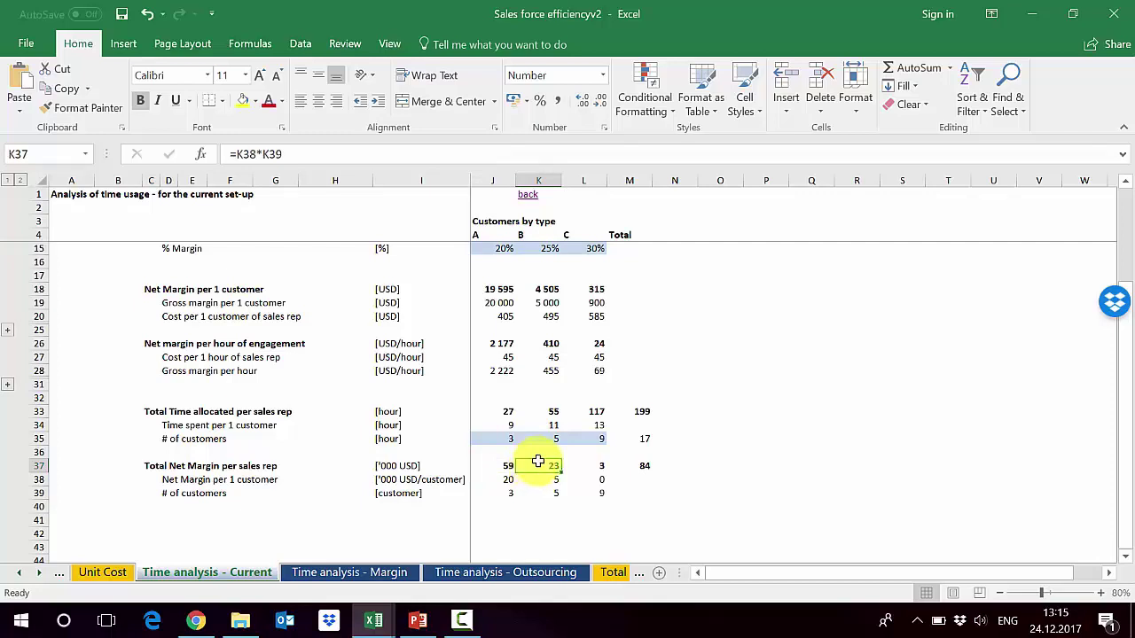
pyautogui.click(585, 467)
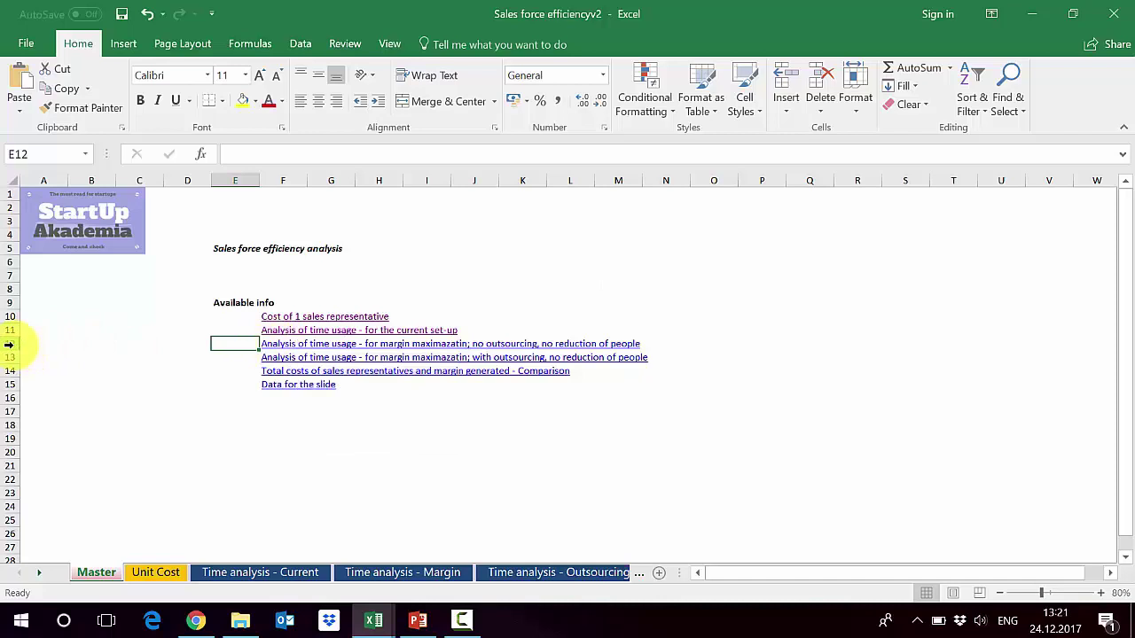
# Point out the margin maximization and outsourcing entries, then follow the margin link to 'Time analysis - Margin'.
pyautogui.click(9, 344)
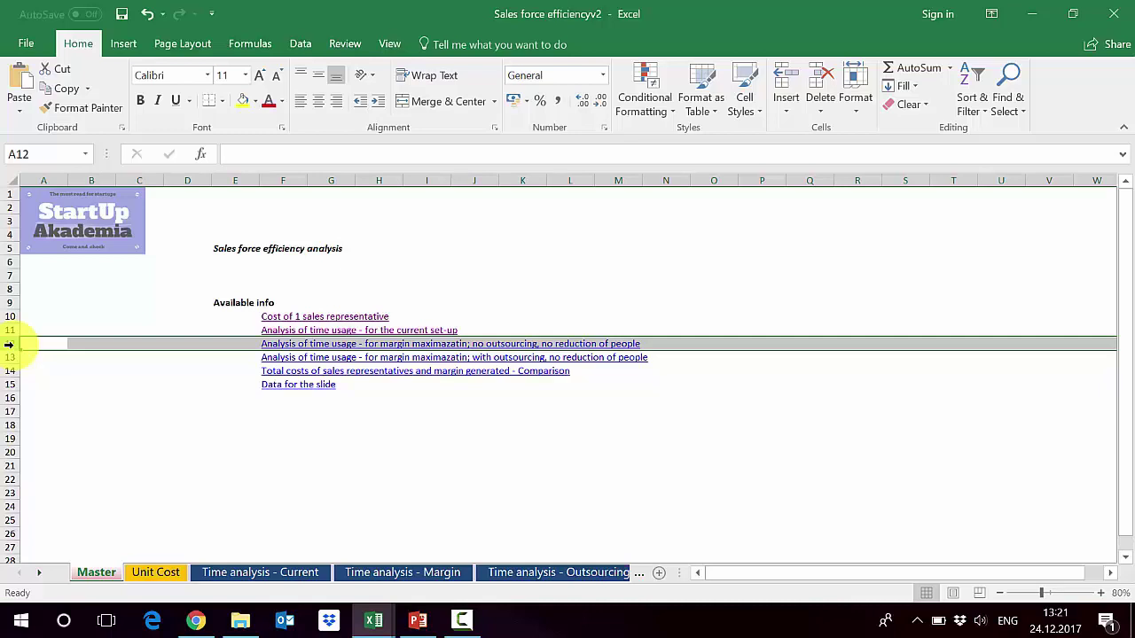
pyautogui.click(11, 358)
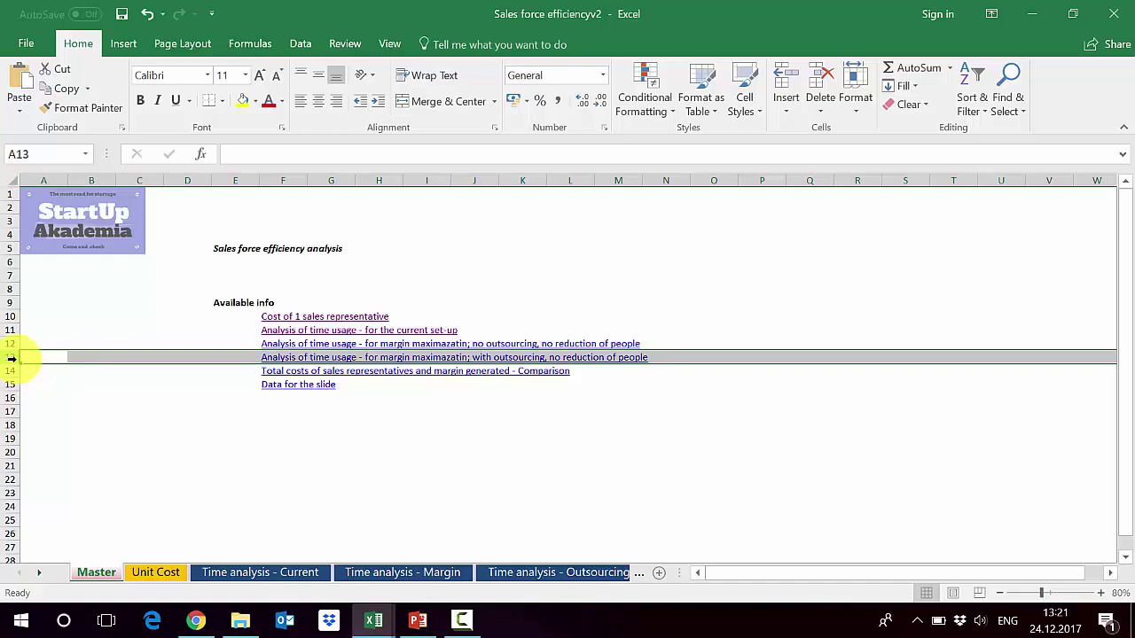
pyautogui.click(241, 343)
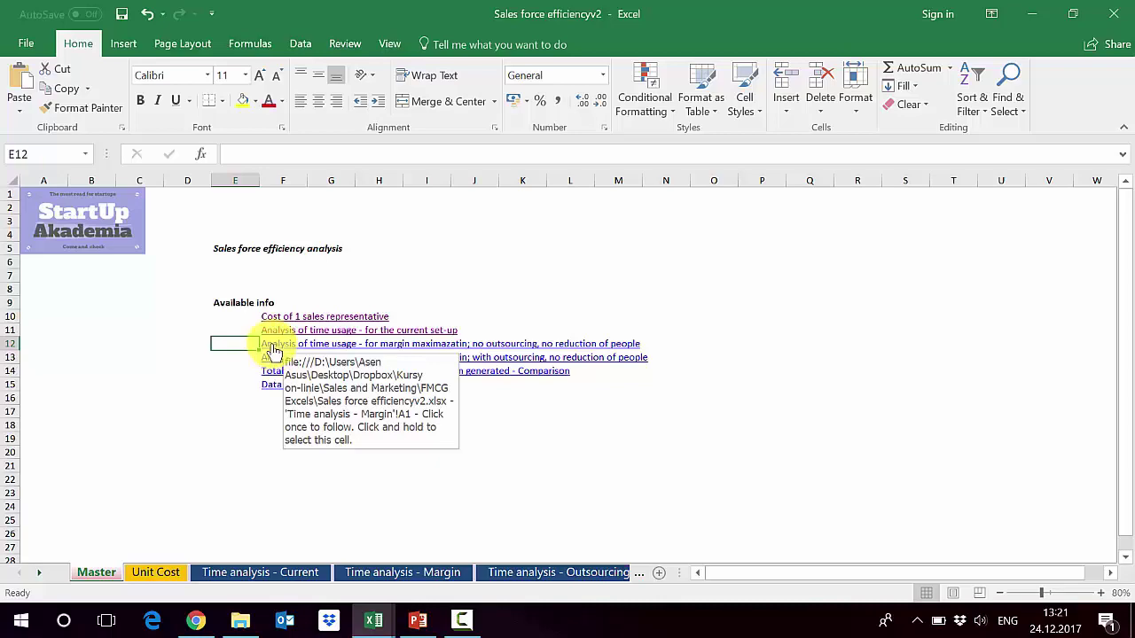
pyautogui.click(273, 352)
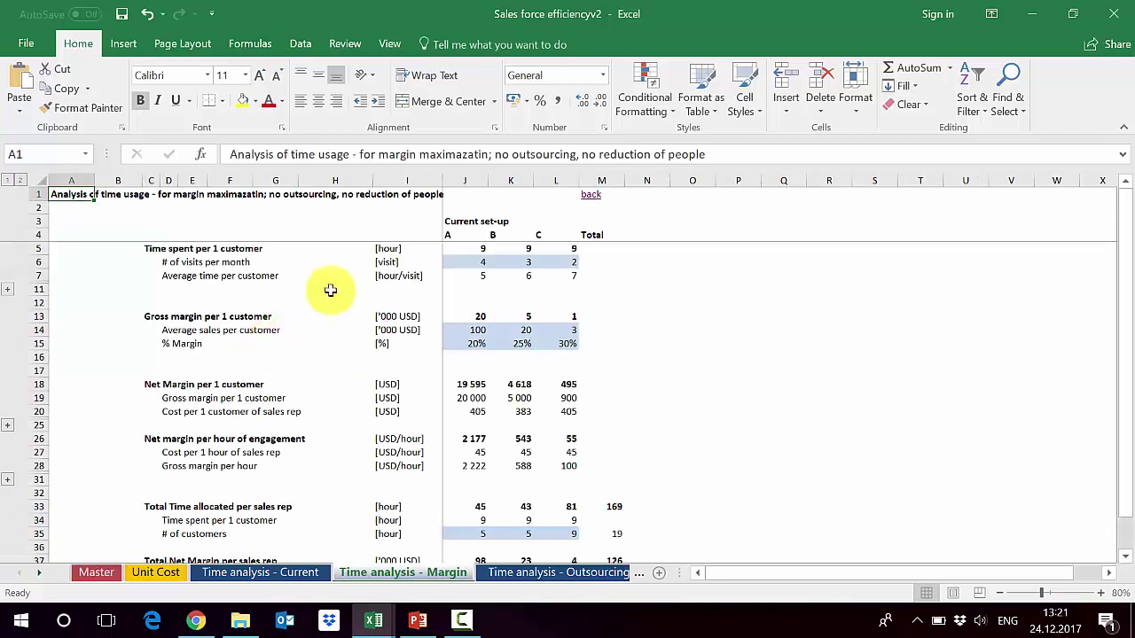
# Highlight the time spent per customer row and the type A, B and C columns.
pyautogui.click(36, 251)
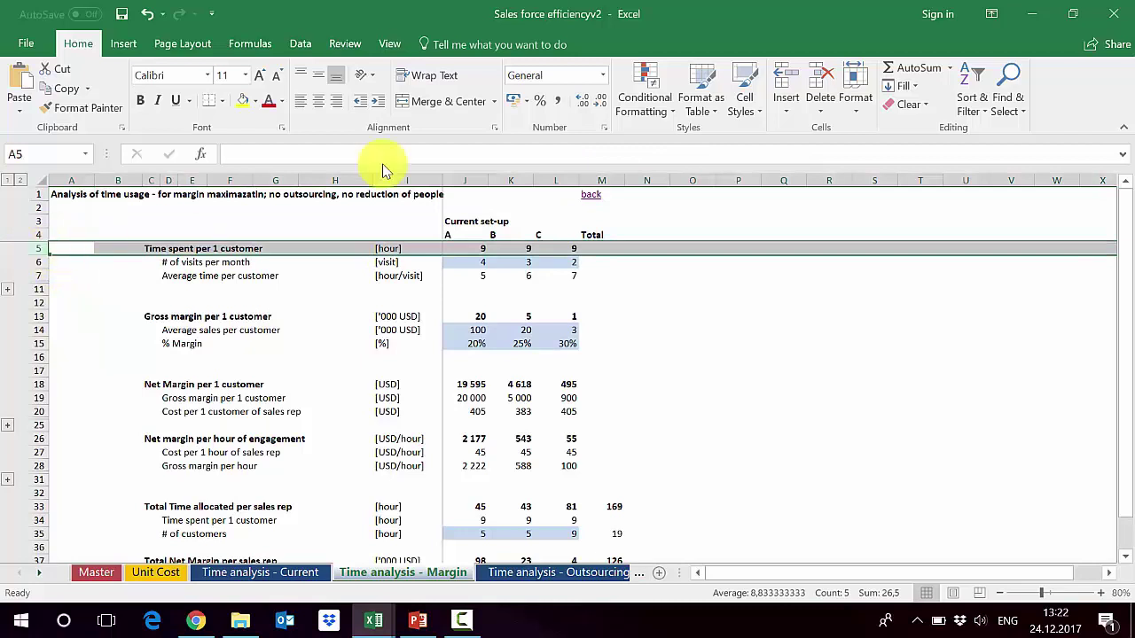
pyautogui.click(474, 175)
pyautogui.click(510, 175)
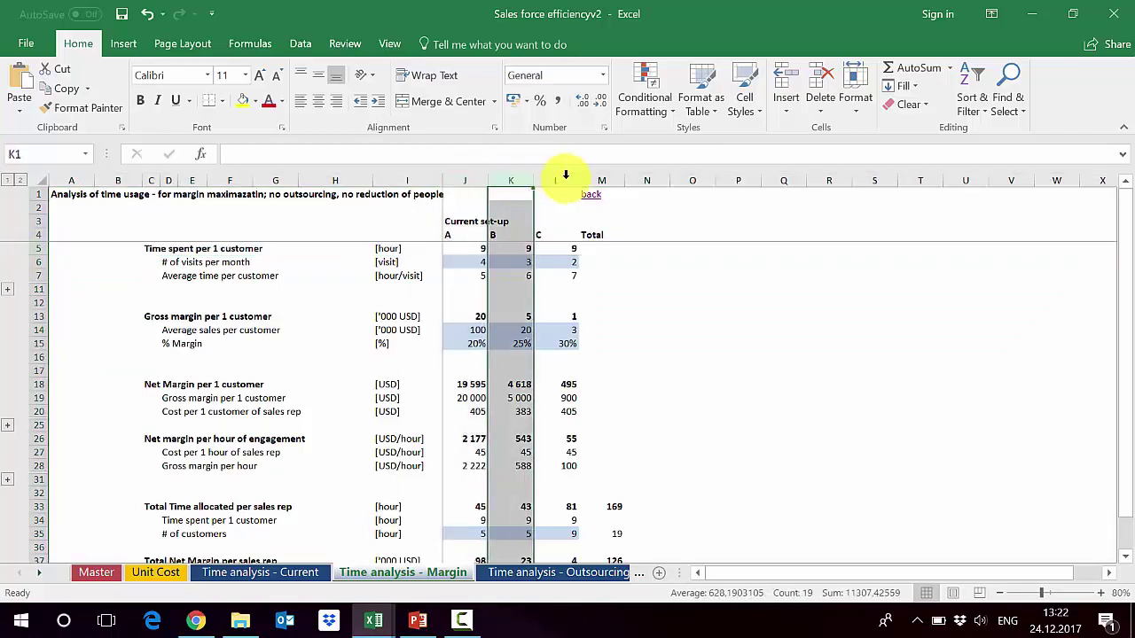
pyautogui.click(555, 176)
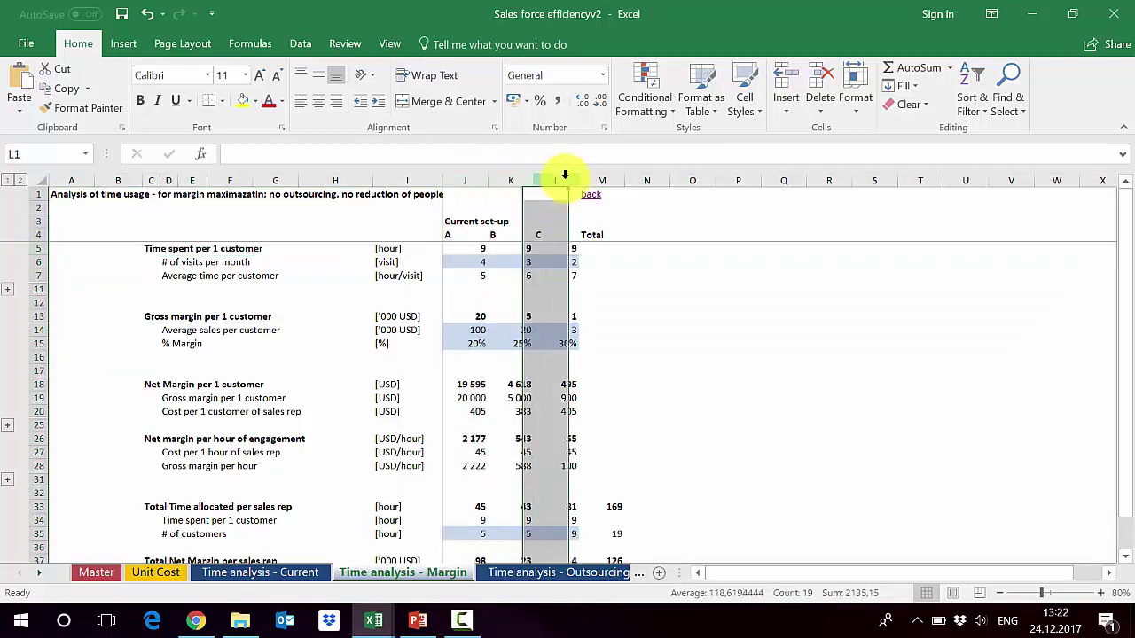
# Compare visits per month for types A, B and C and the average time row, then return to 'Time analysis - Current'.
pyautogui.click(36, 261)
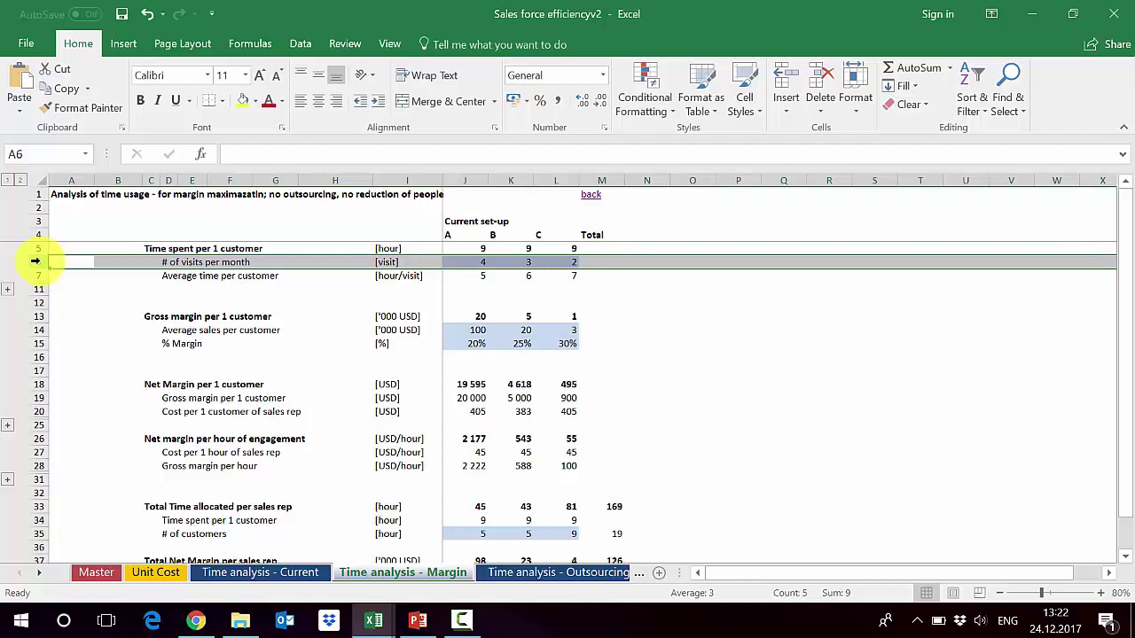
pyautogui.click(459, 263)
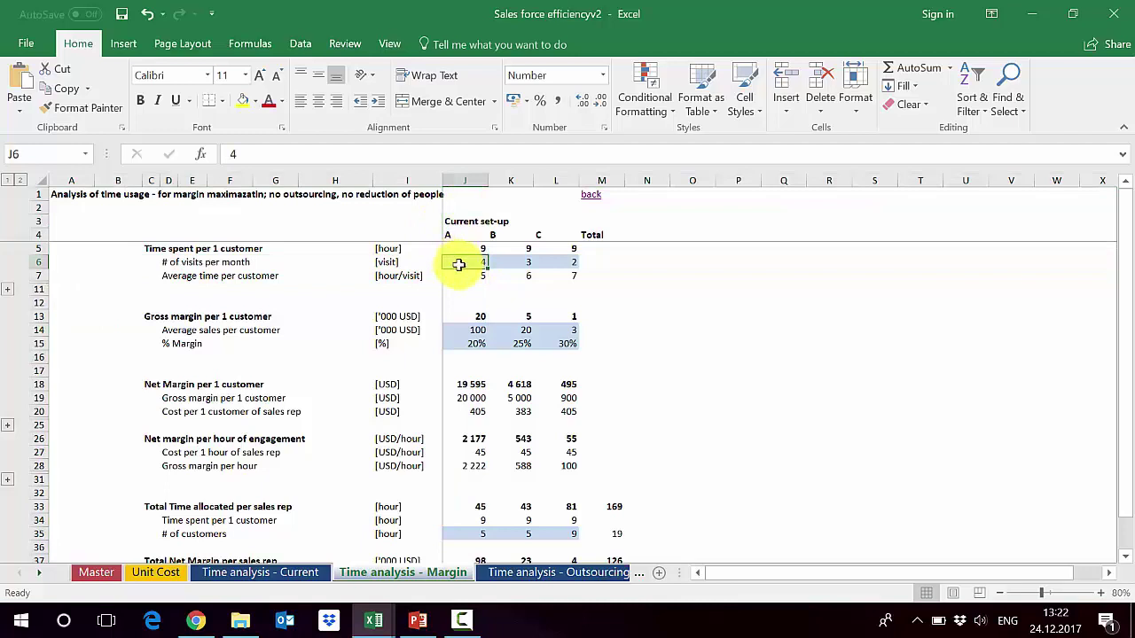
pyautogui.click(518, 182)
pyautogui.click(513, 261)
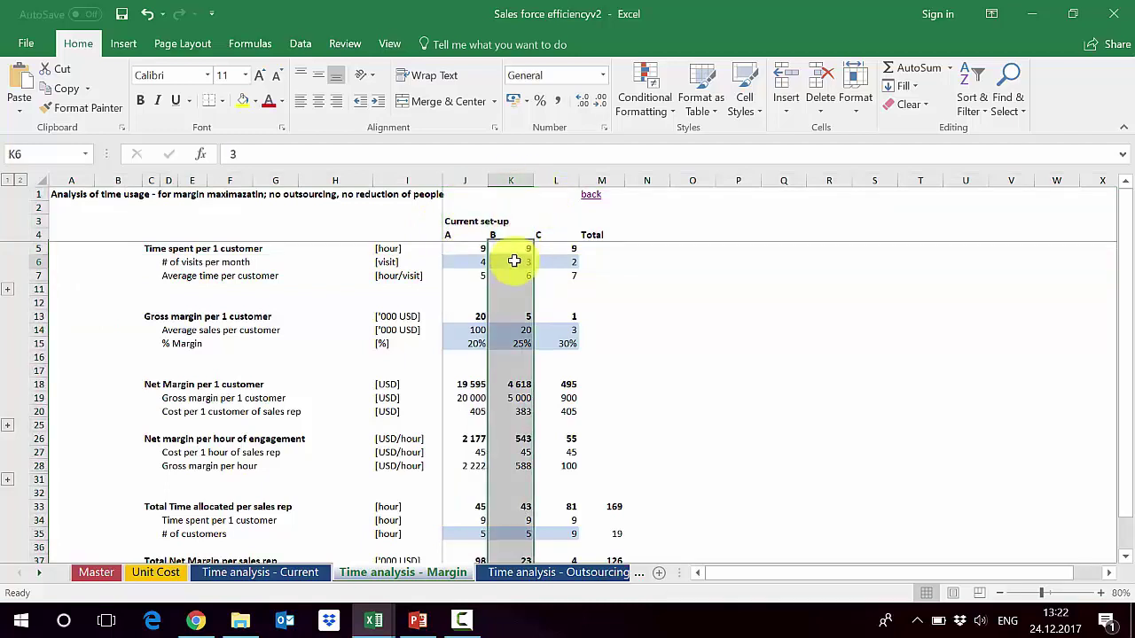
pyautogui.click(551, 183)
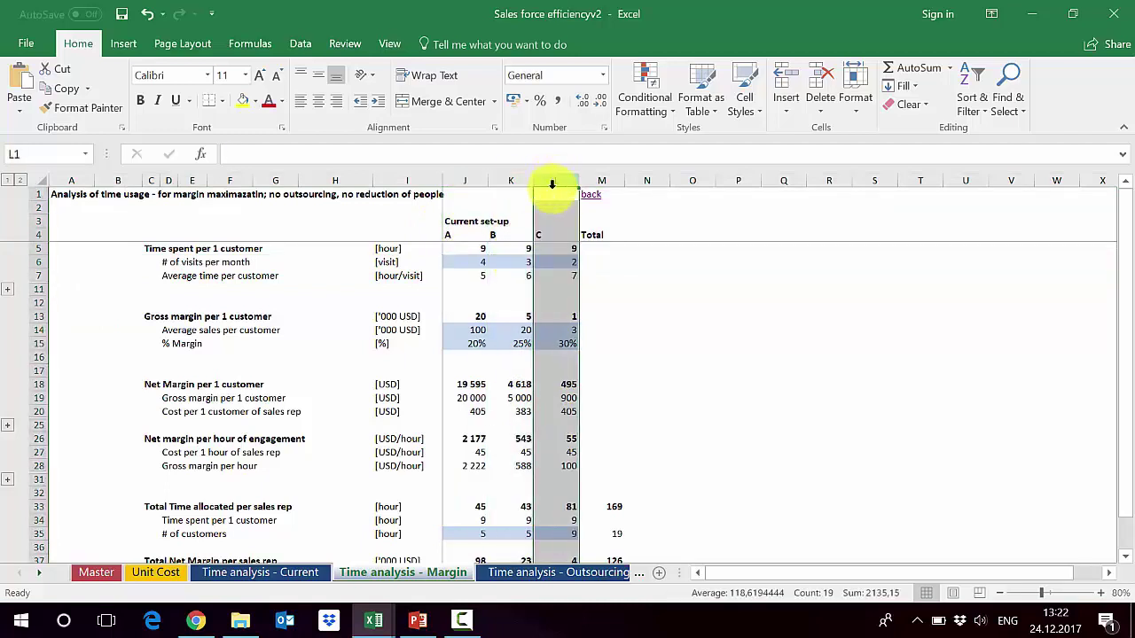
pyautogui.click(555, 260)
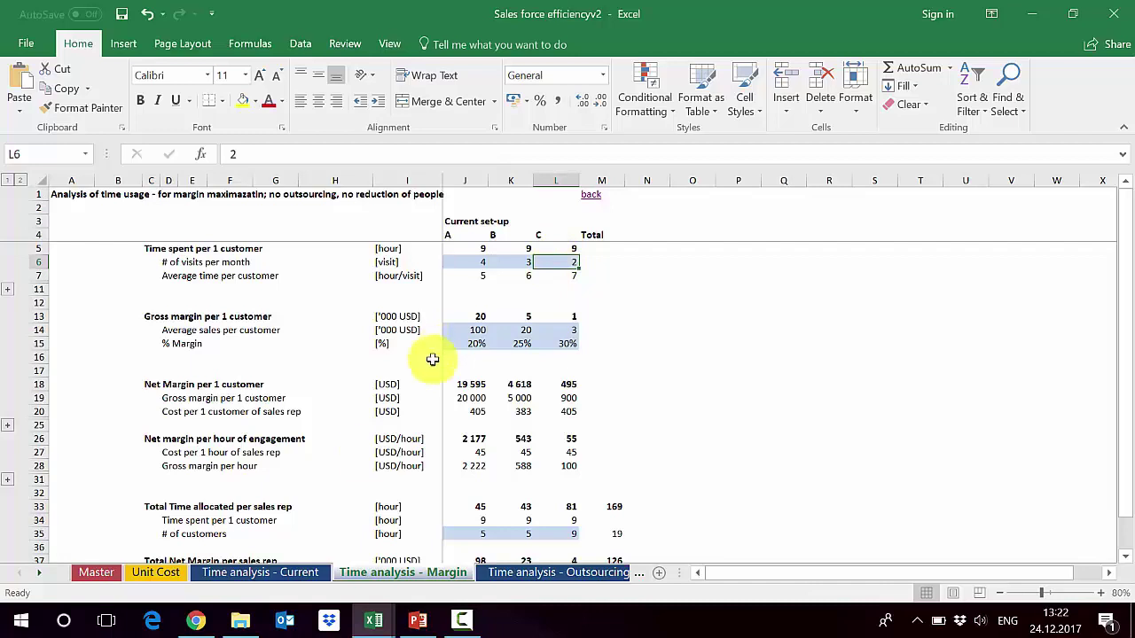
pyautogui.click(153, 275)
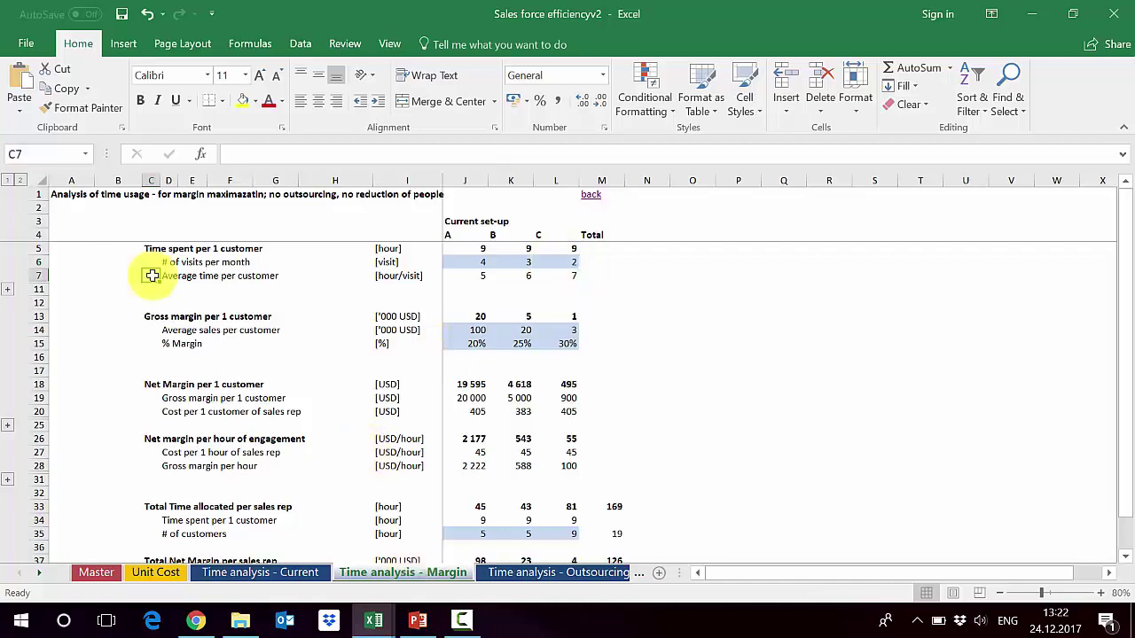
pyautogui.click(38, 275)
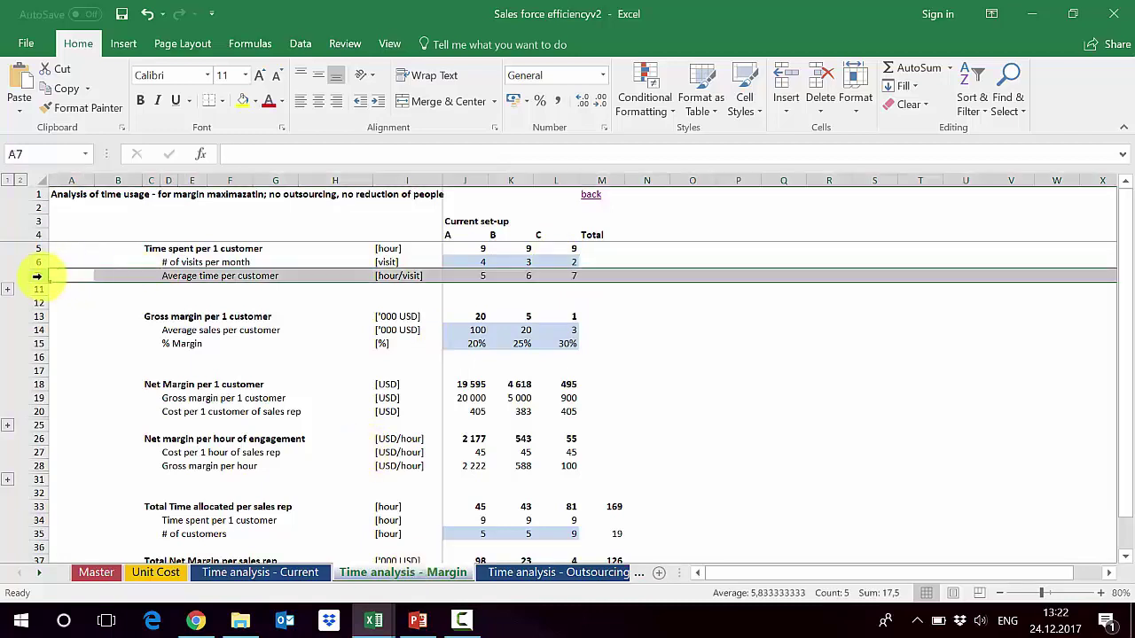
pyautogui.click(305, 576)
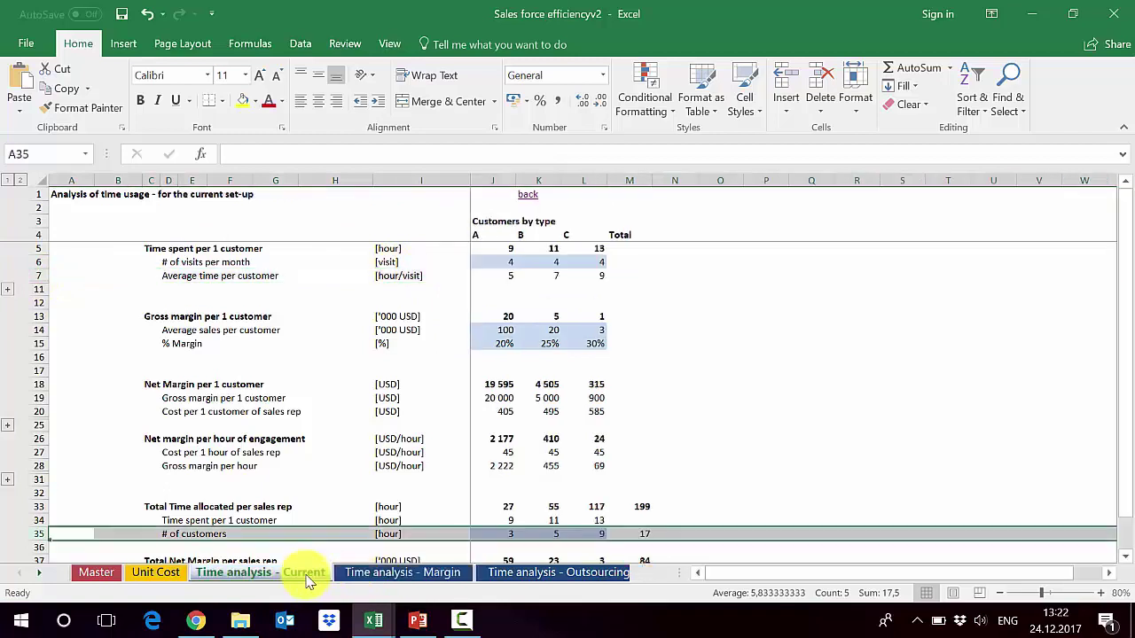
# Compare average time per customer for types A–C between the Margin and Current sheets (J7, K6, L7).
pyautogui.click(40, 275)
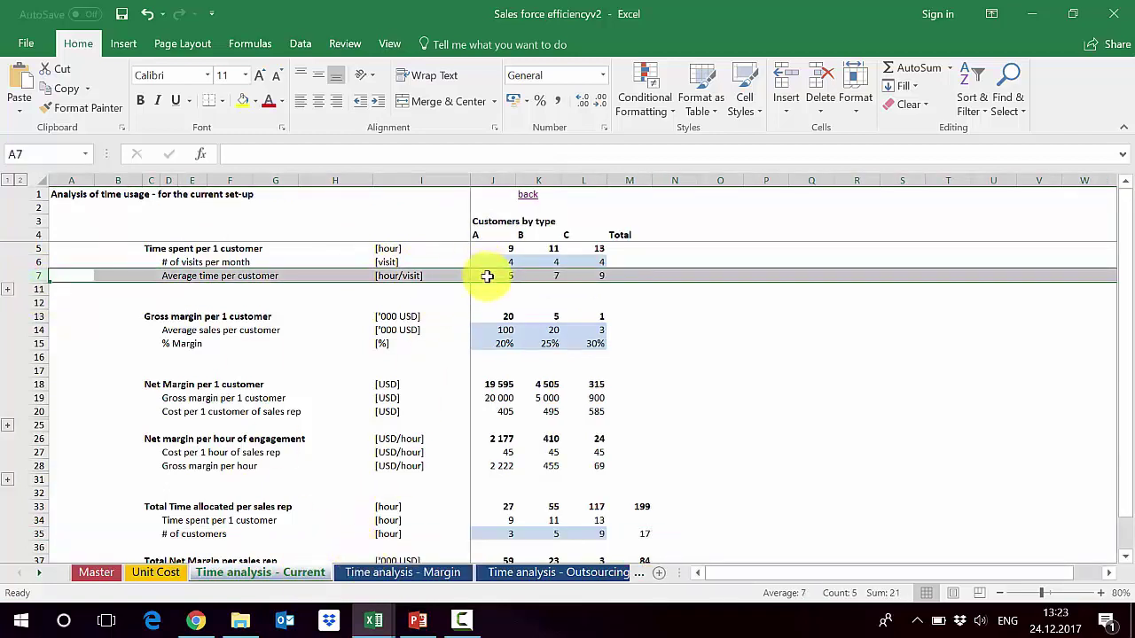
pyautogui.click(426, 572)
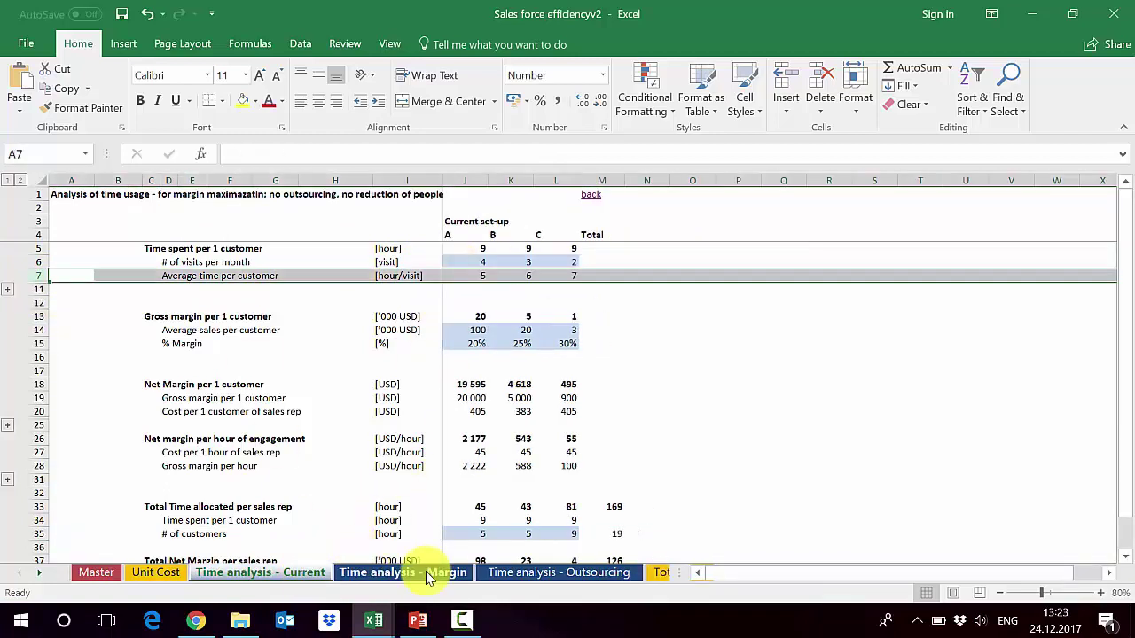
pyautogui.click(464, 276)
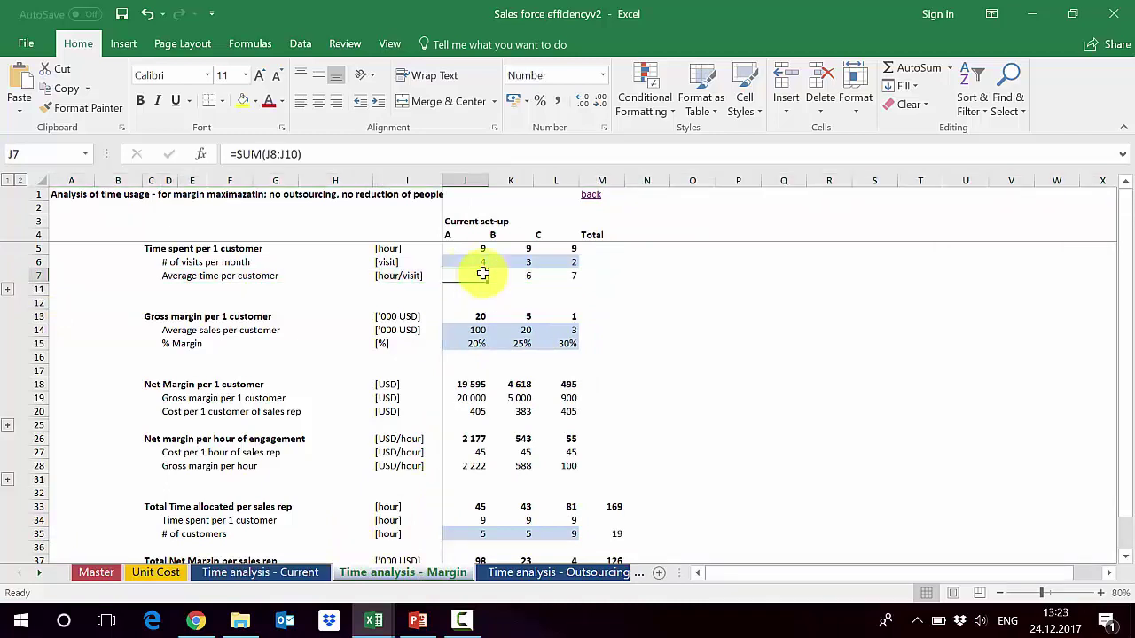
pyautogui.click(297, 571)
pyautogui.click(539, 262)
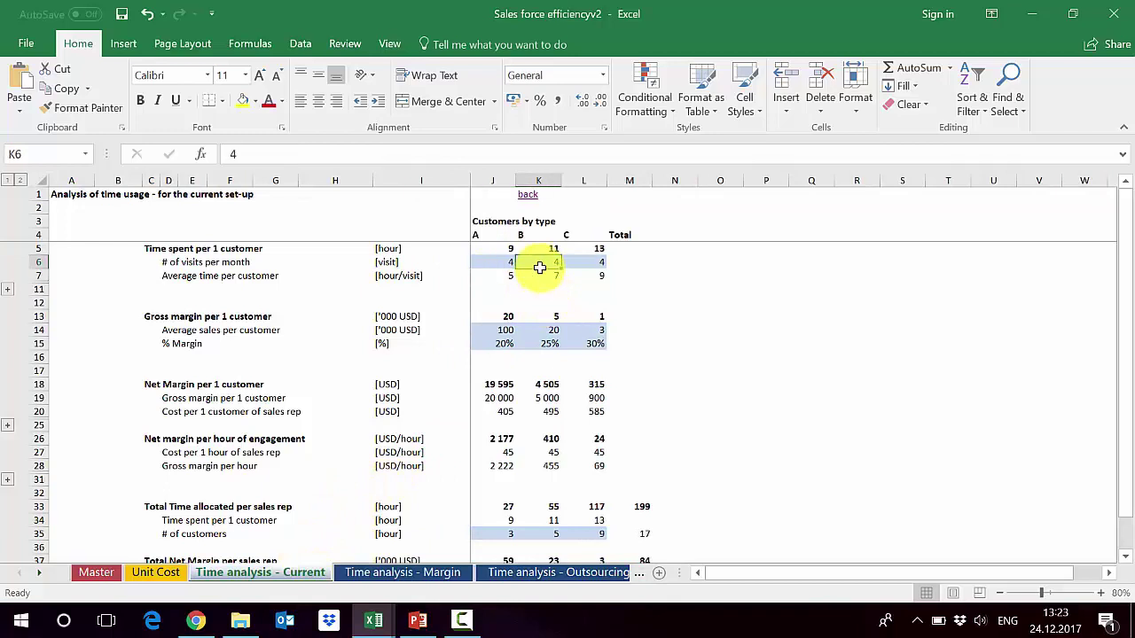
pyautogui.click(582, 274)
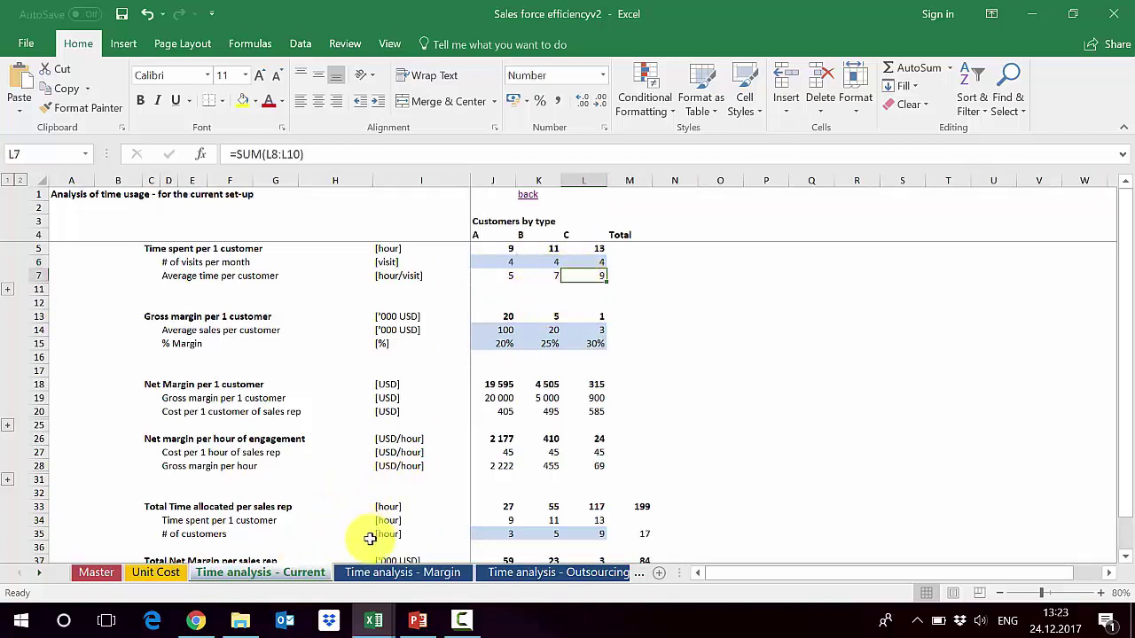
# Check the net margin per hour formula in K26 on the Time analysis - Margin sheet.
pyautogui.click(377, 576)
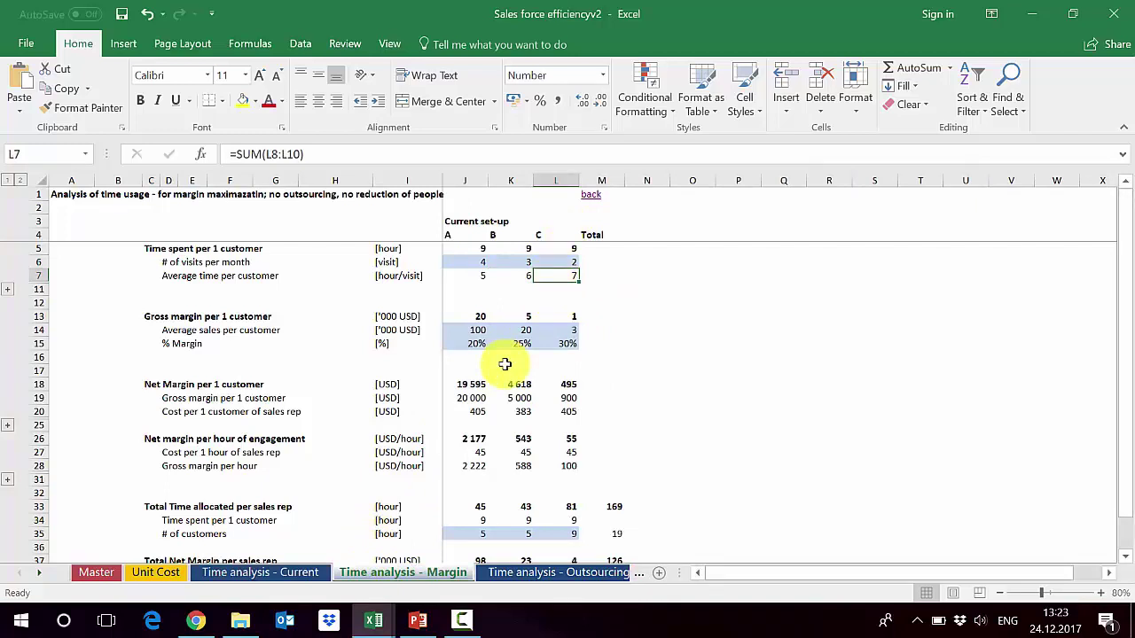
pyautogui.click(518, 439)
pyautogui.scroll(-2, 486, 434)
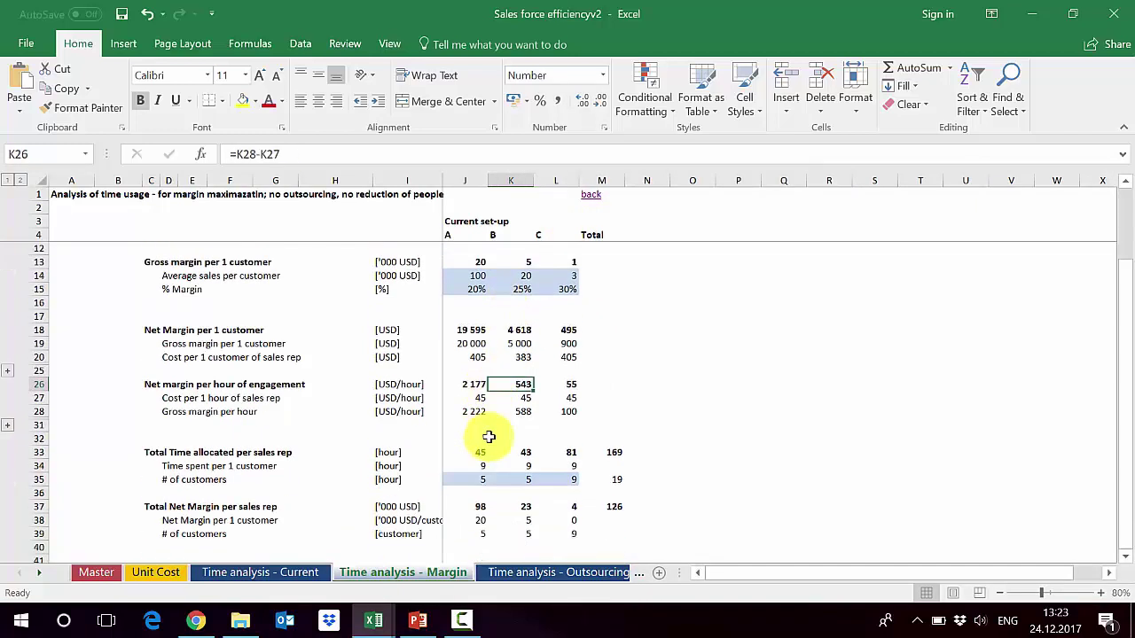
pyautogui.click(32, 480)
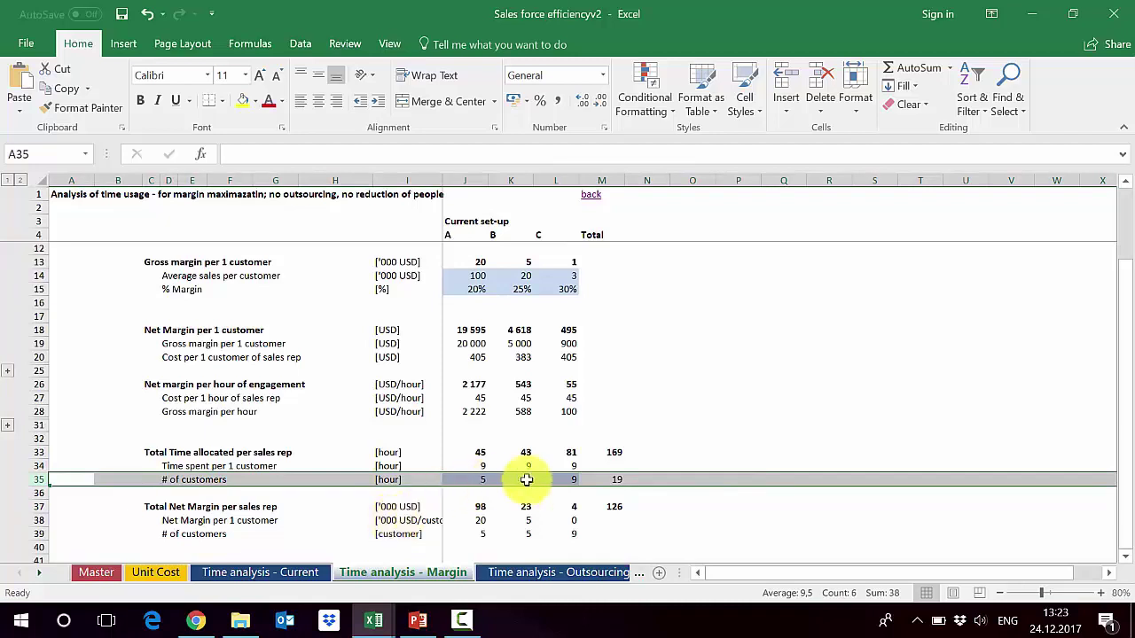
pyautogui.click(465, 479)
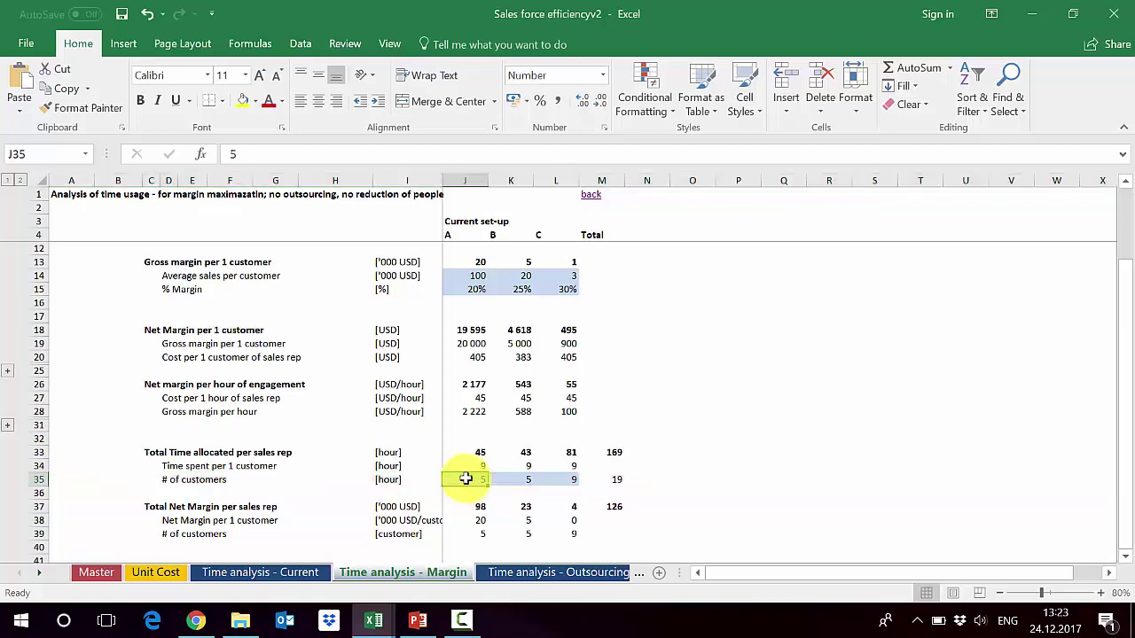
pyautogui.click(286, 574)
pyautogui.scroll(-3, 228, 460)
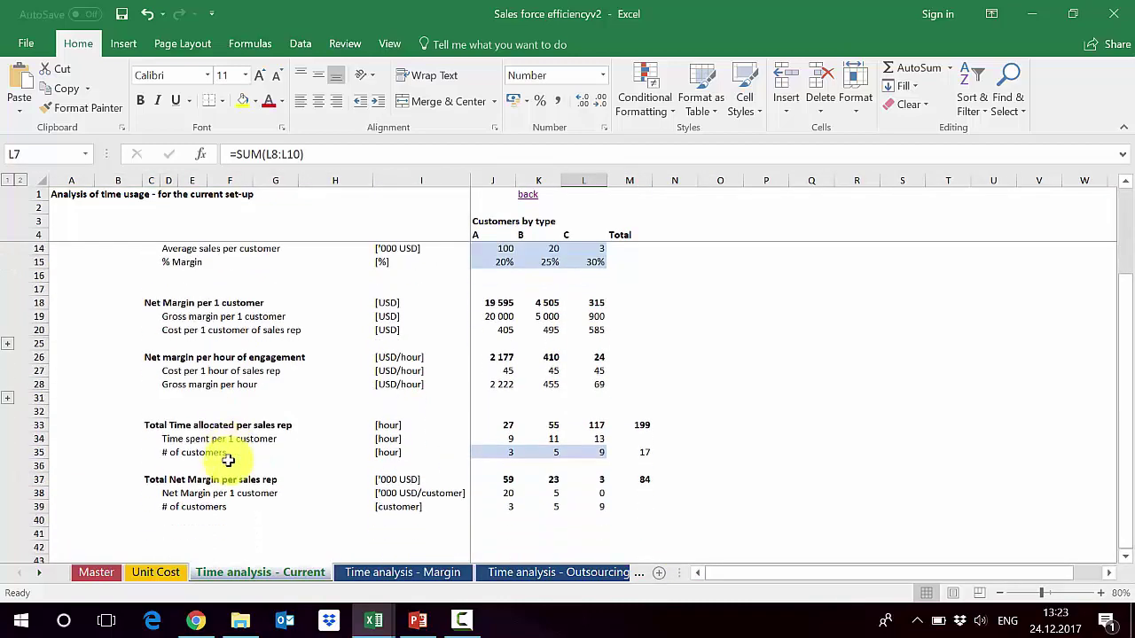
pyautogui.click(36, 452)
pyautogui.click(486, 456)
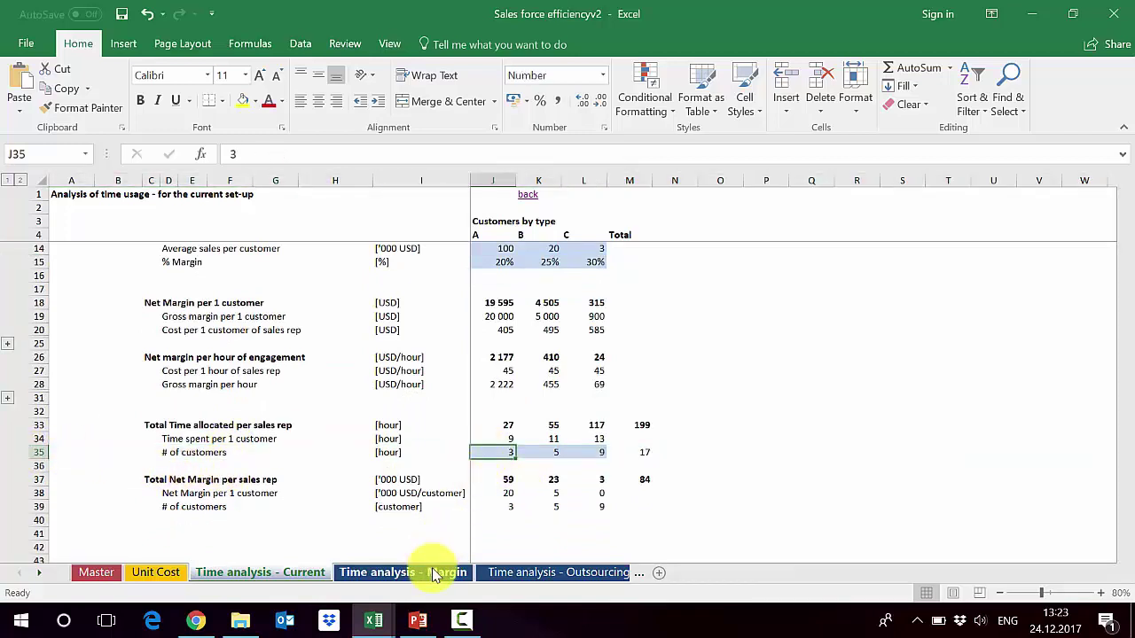
pyautogui.click(435, 572)
pyautogui.scroll(-1, 569, 460)
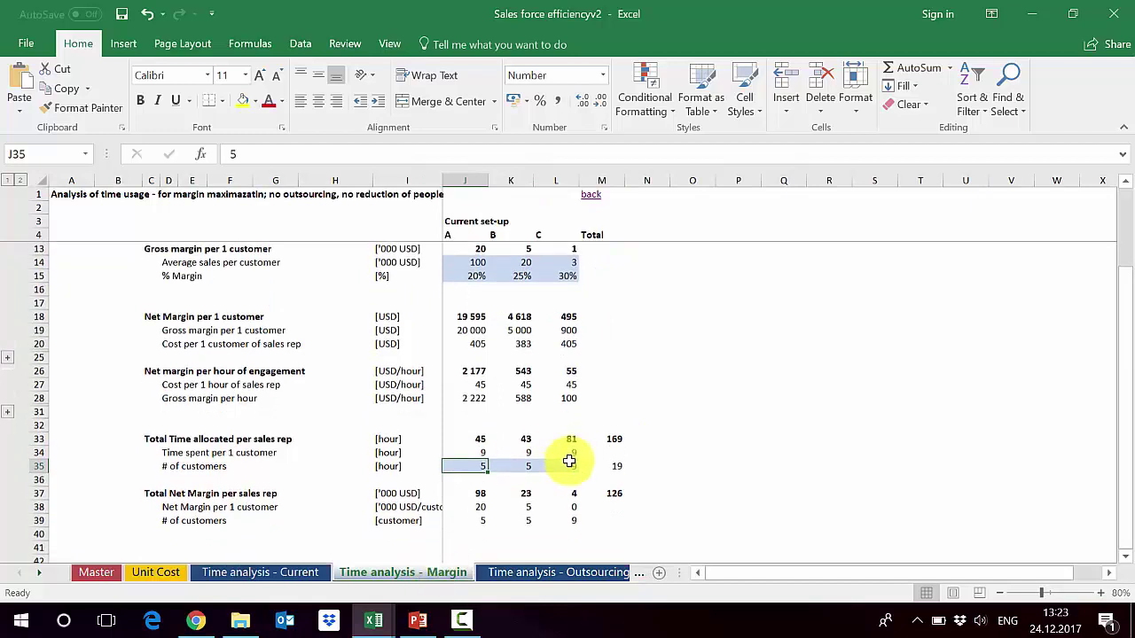
pyautogui.click(620, 494)
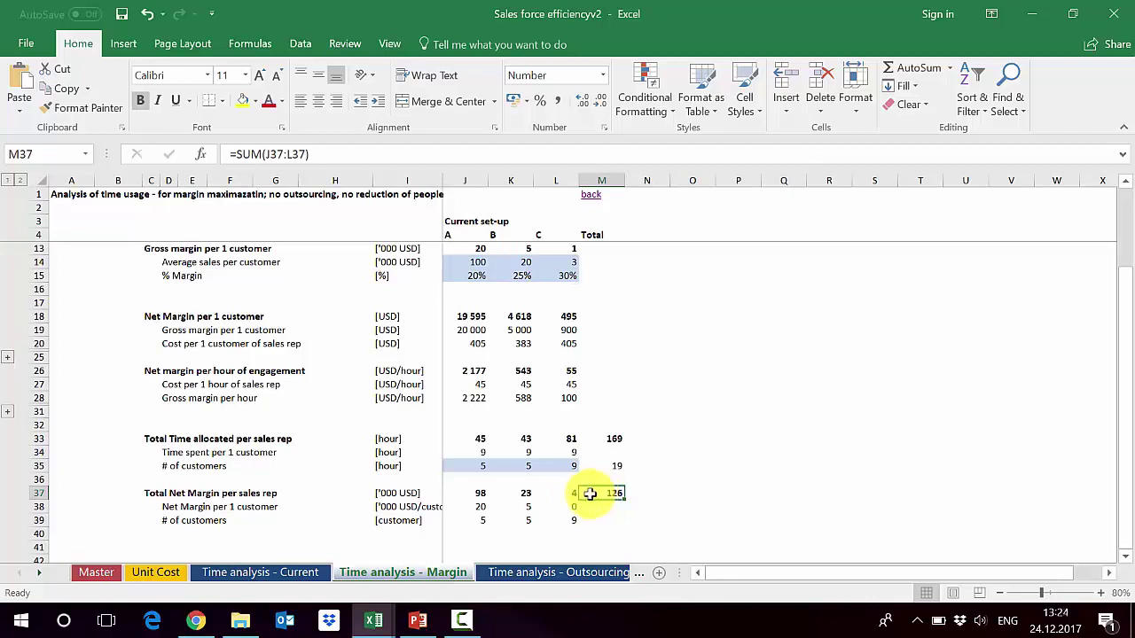
pyautogui.click(317, 574)
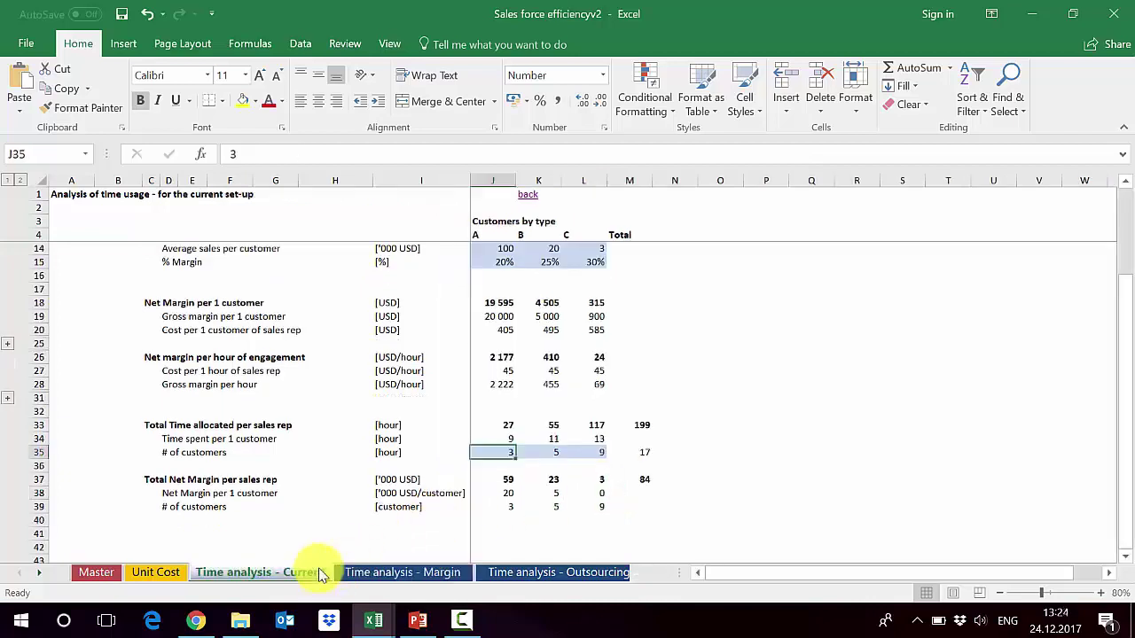
pyautogui.click(615, 478)
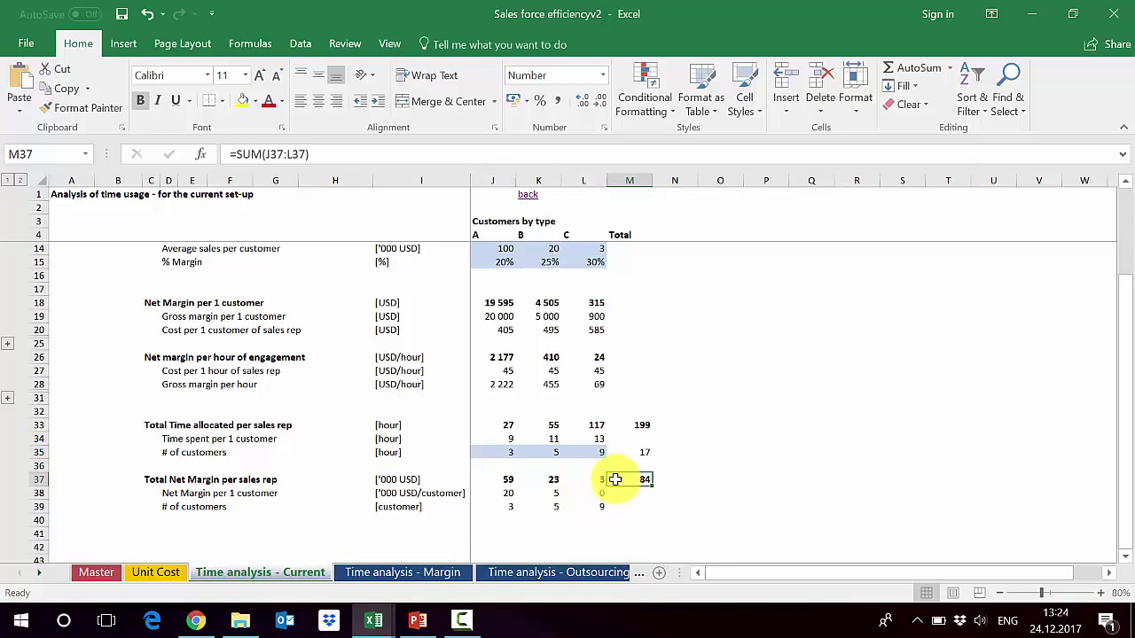
pyautogui.click(421, 574)
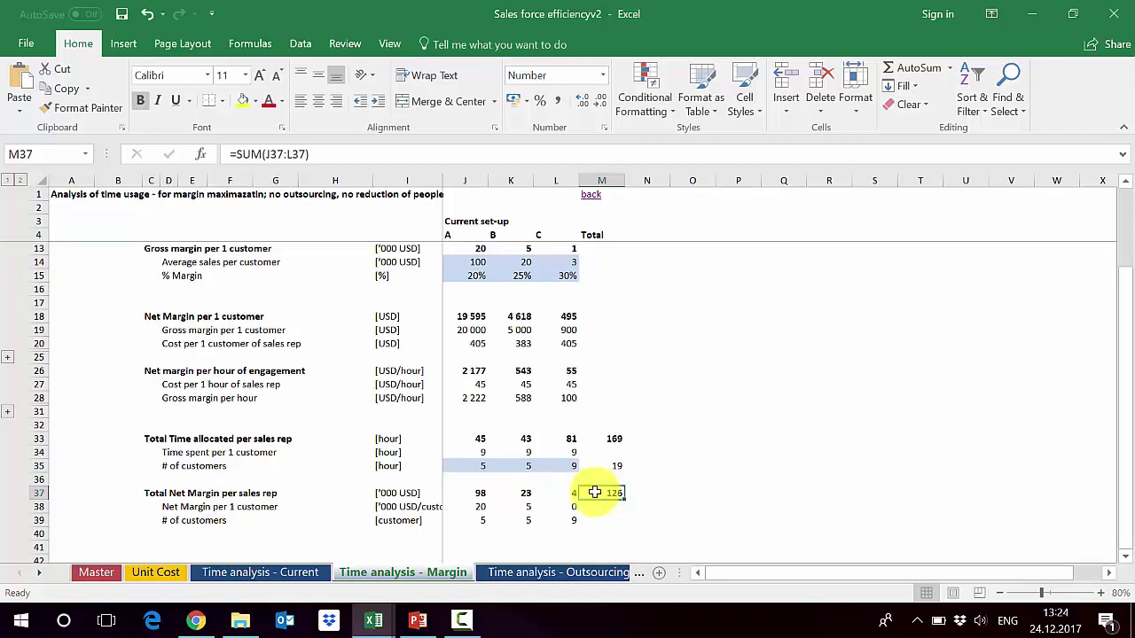
pyautogui.click(551, 181)
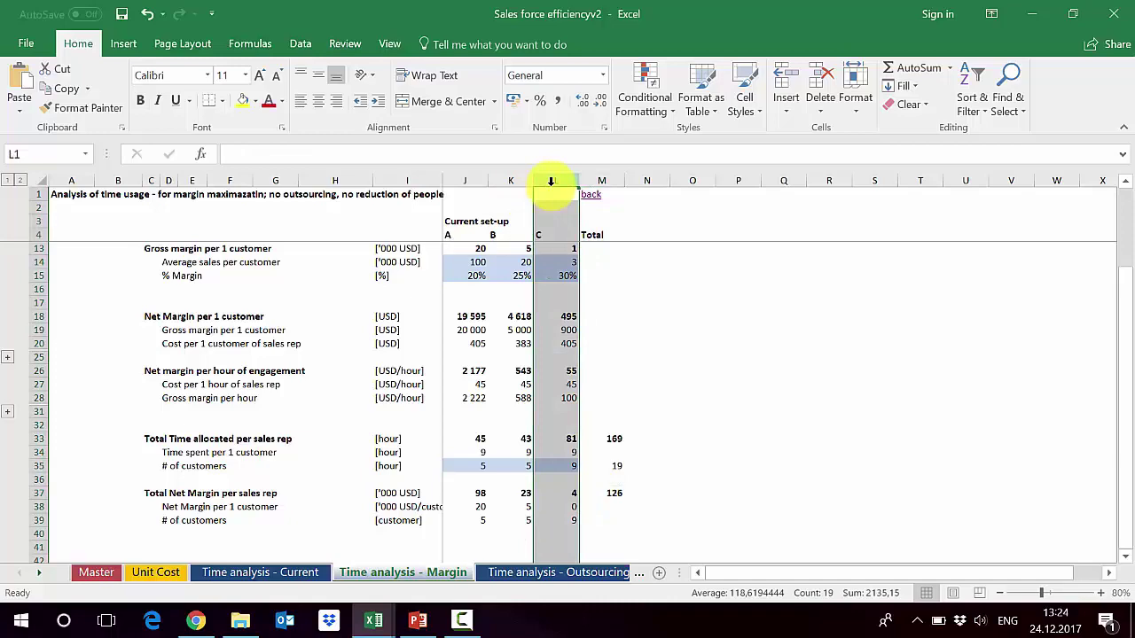
pyautogui.click(470, 179)
pyautogui.scroll(3, 532, 259)
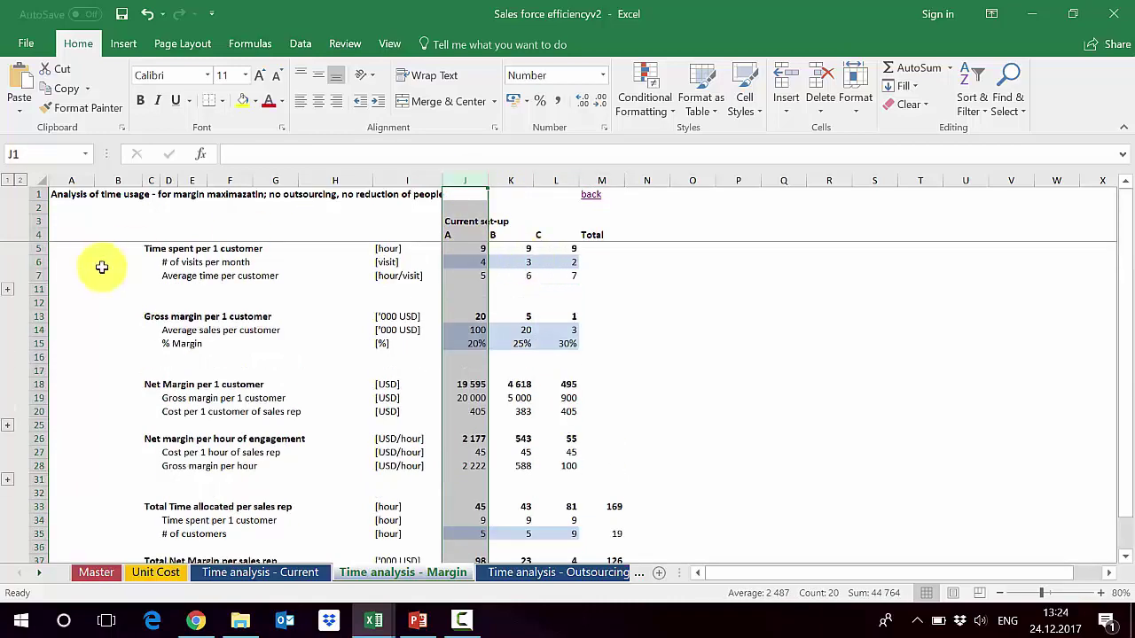
pyautogui.click(33, 262)
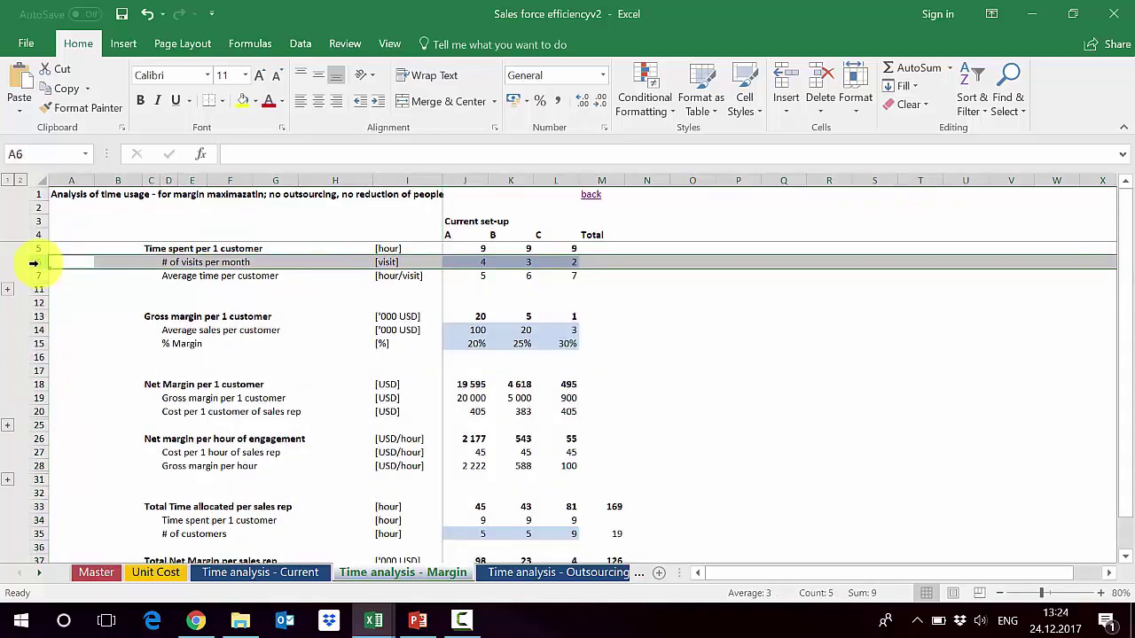
pyautogui.click(31, 276)
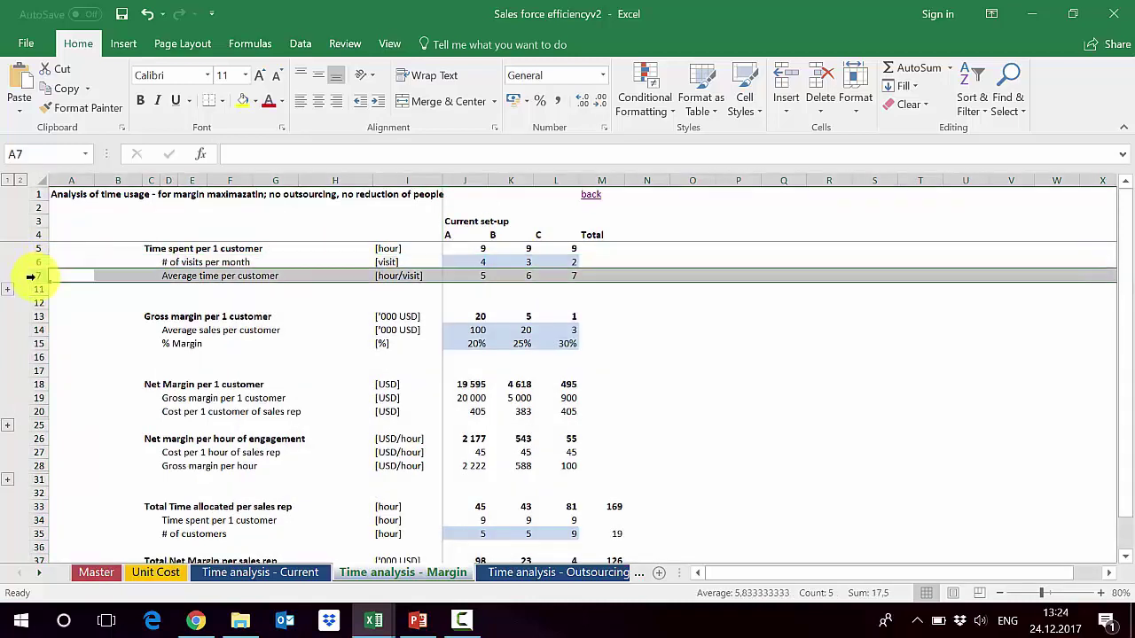
pyautogui.click(567, 174)
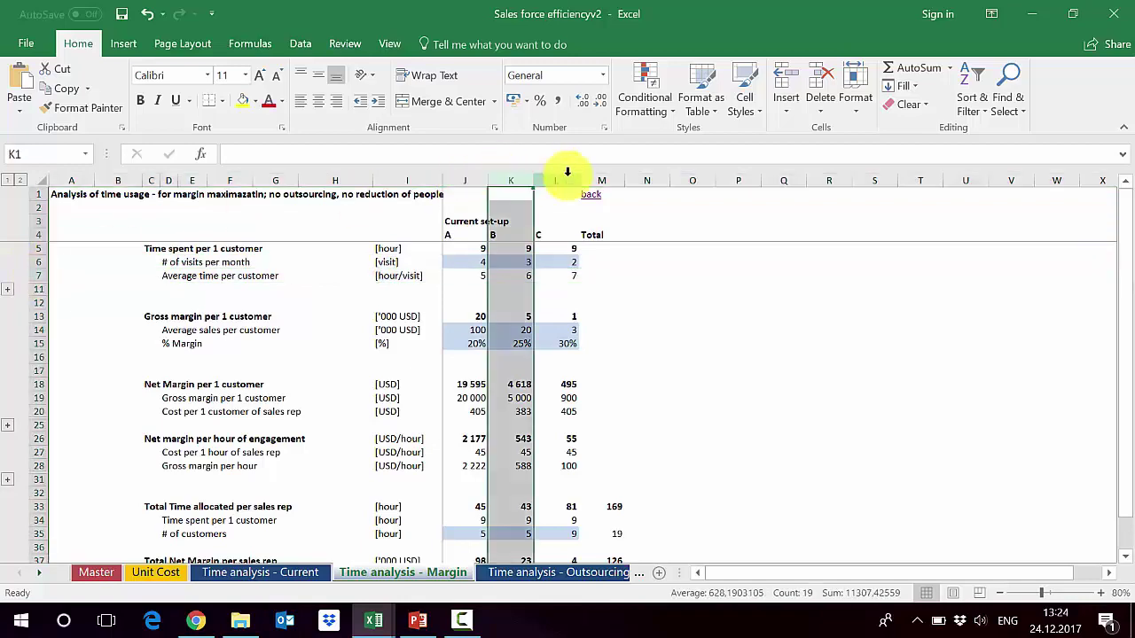
pyautogui.click(632, 381)
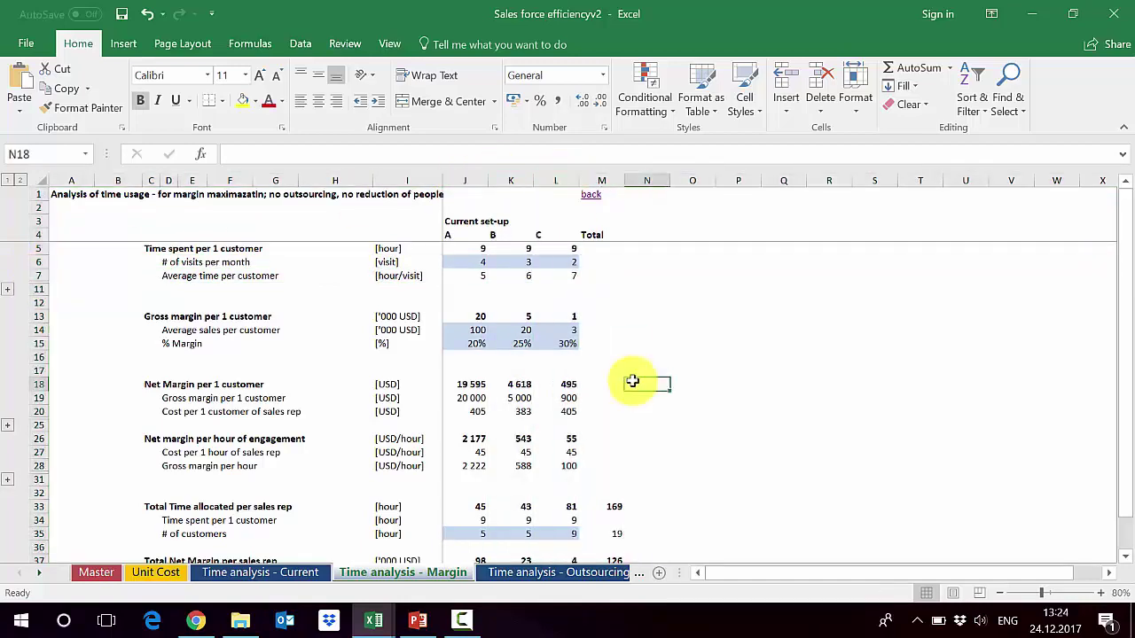
pyautogui.scroll(-2, 631, 381)
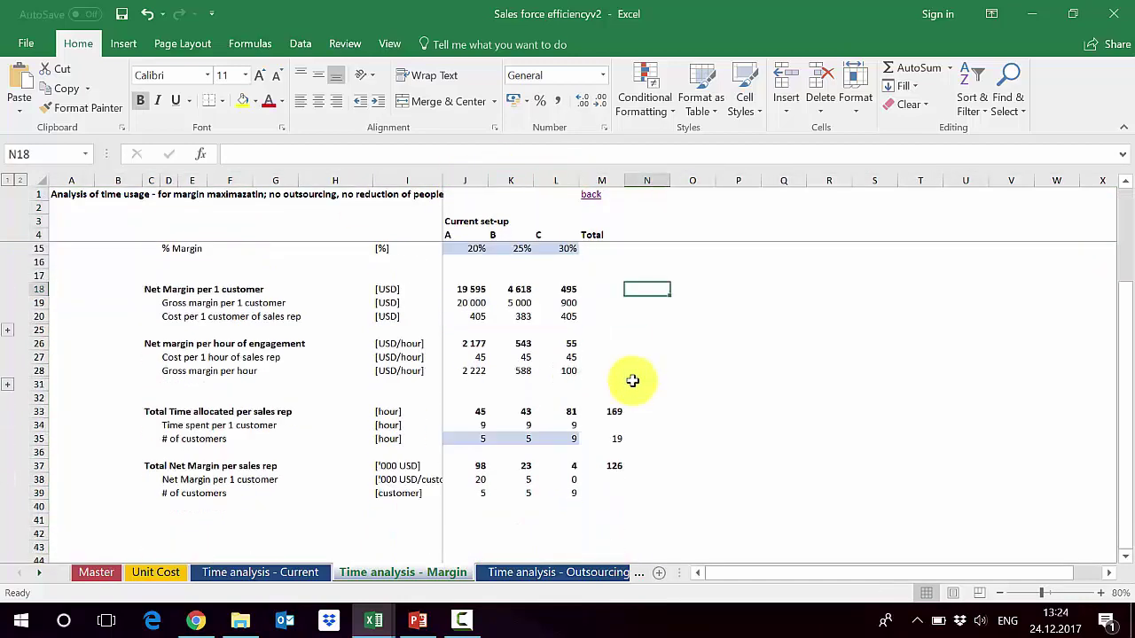
pyautogui.click(591, 466)
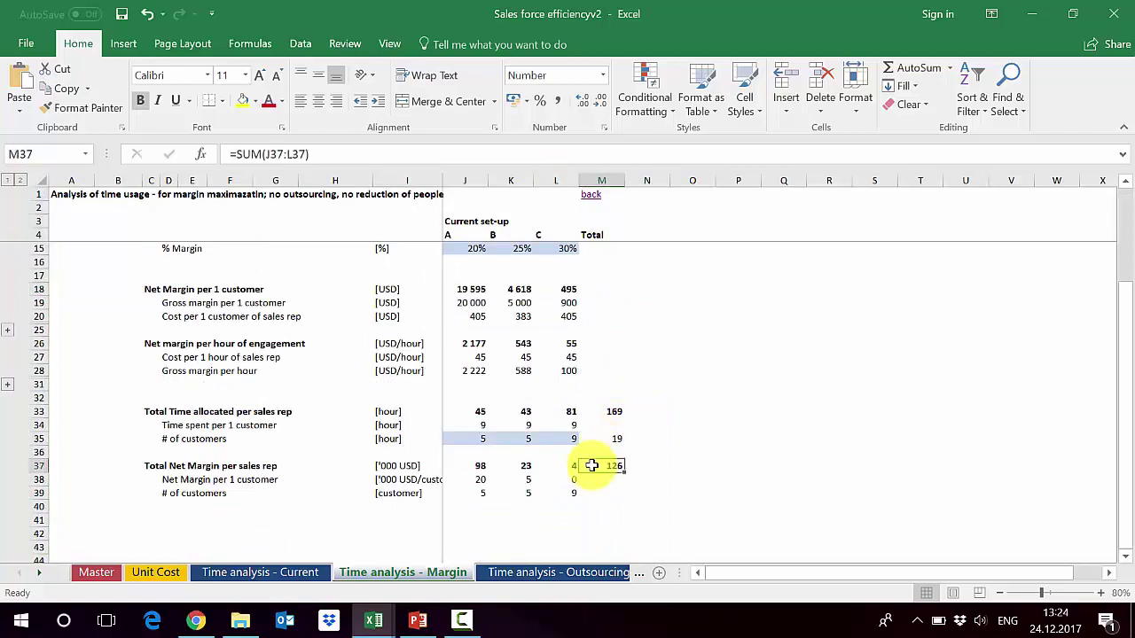